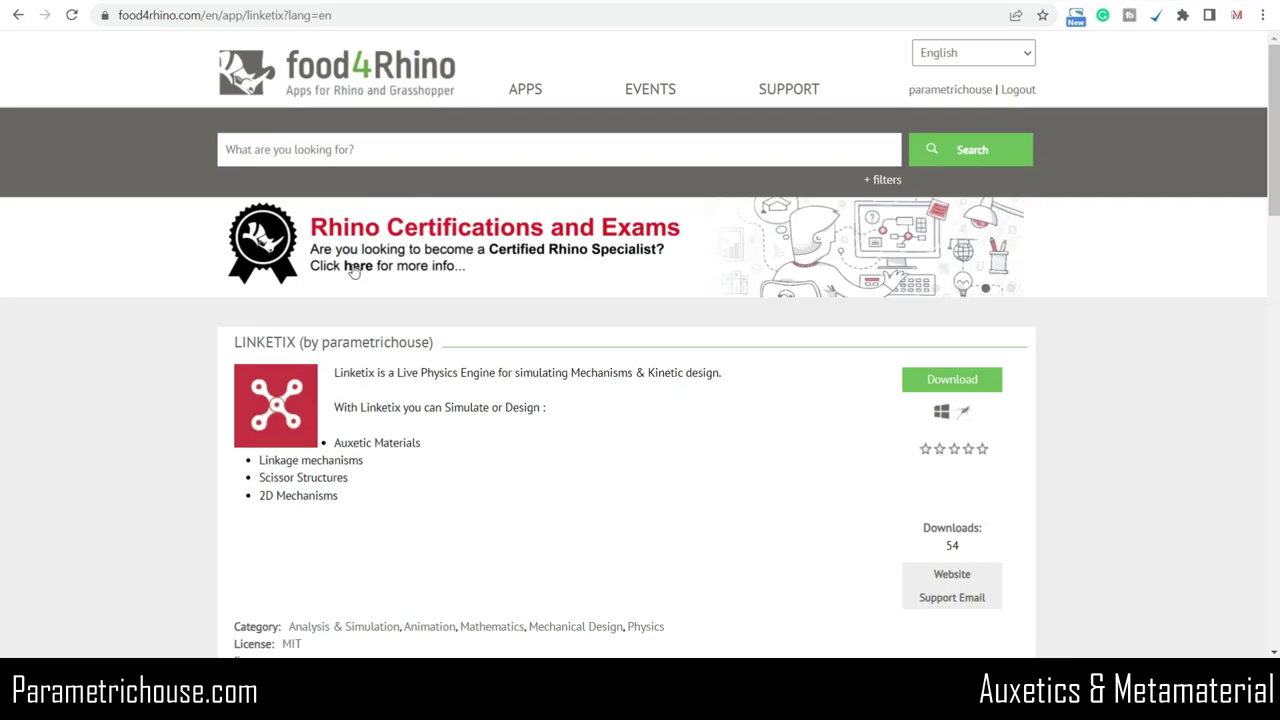
Download the Linketix 0.1 add-on for Grasshopper, keep the flagged .gha file and show it in its folder.
{"action": "scroll", "coordinate": [590, 350], "scroll_direction": "down", "scroll_amount": 10}
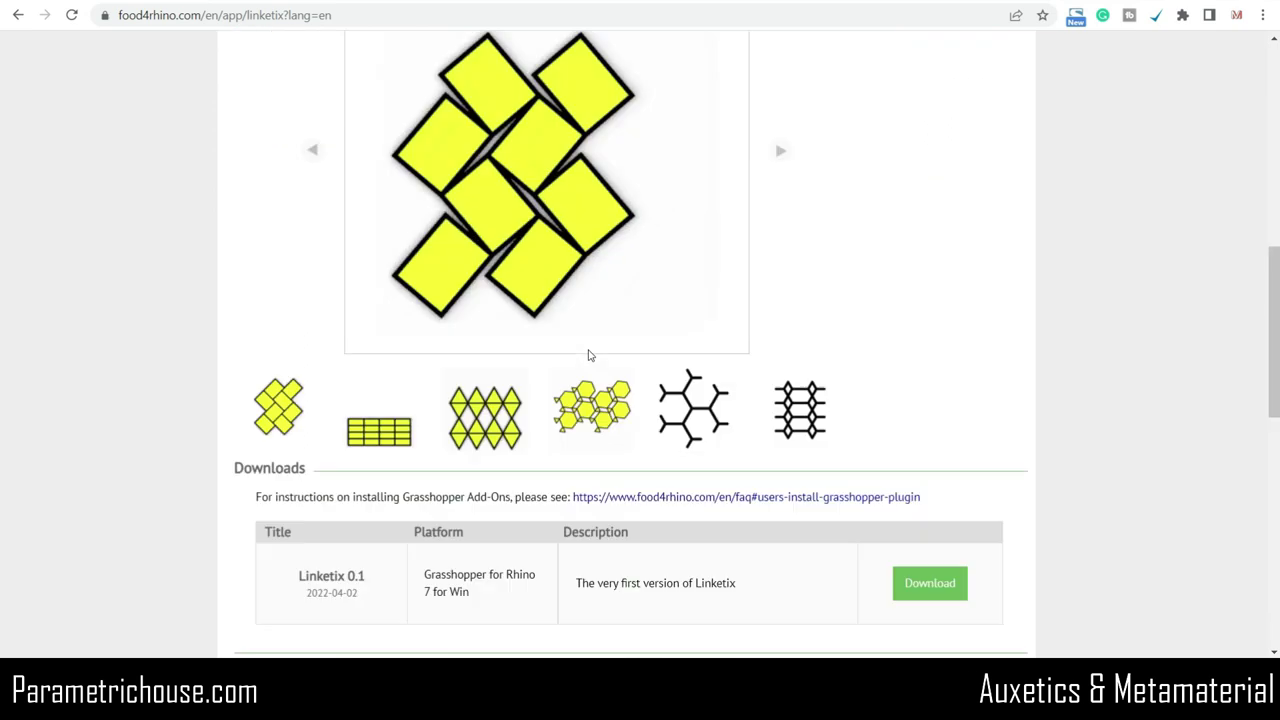
{"action": "scroll", "coordinate": [590, 354], "scroll_direction": "down", "scroll_amount": 3}
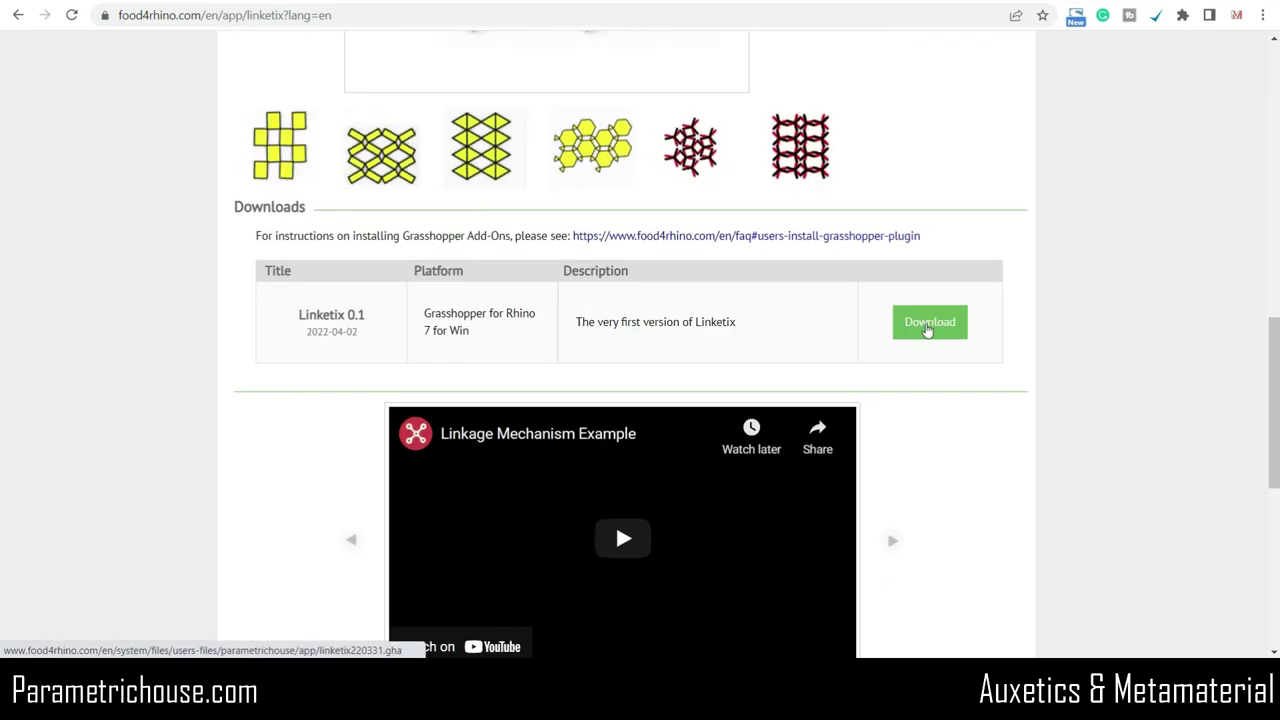
{"action": "left_click", "coordinate": [928, 332]}
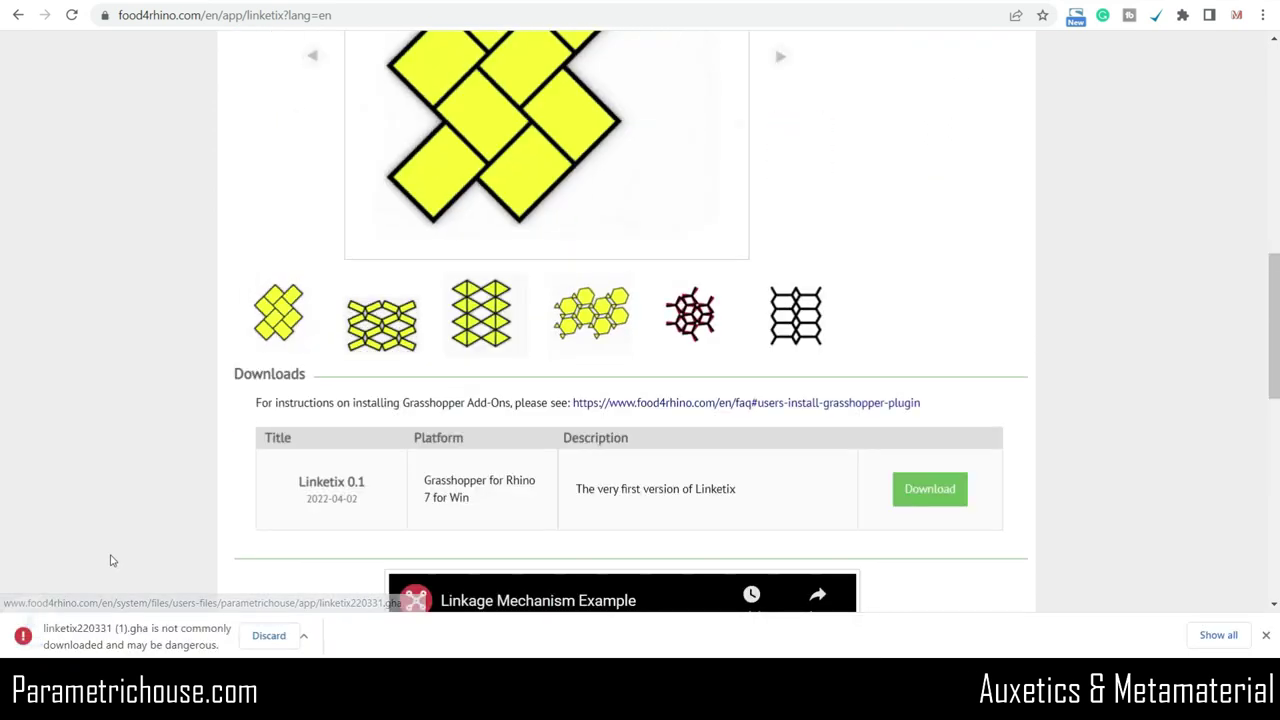
{"action": "left_click", "coordinate": [316, 638]}
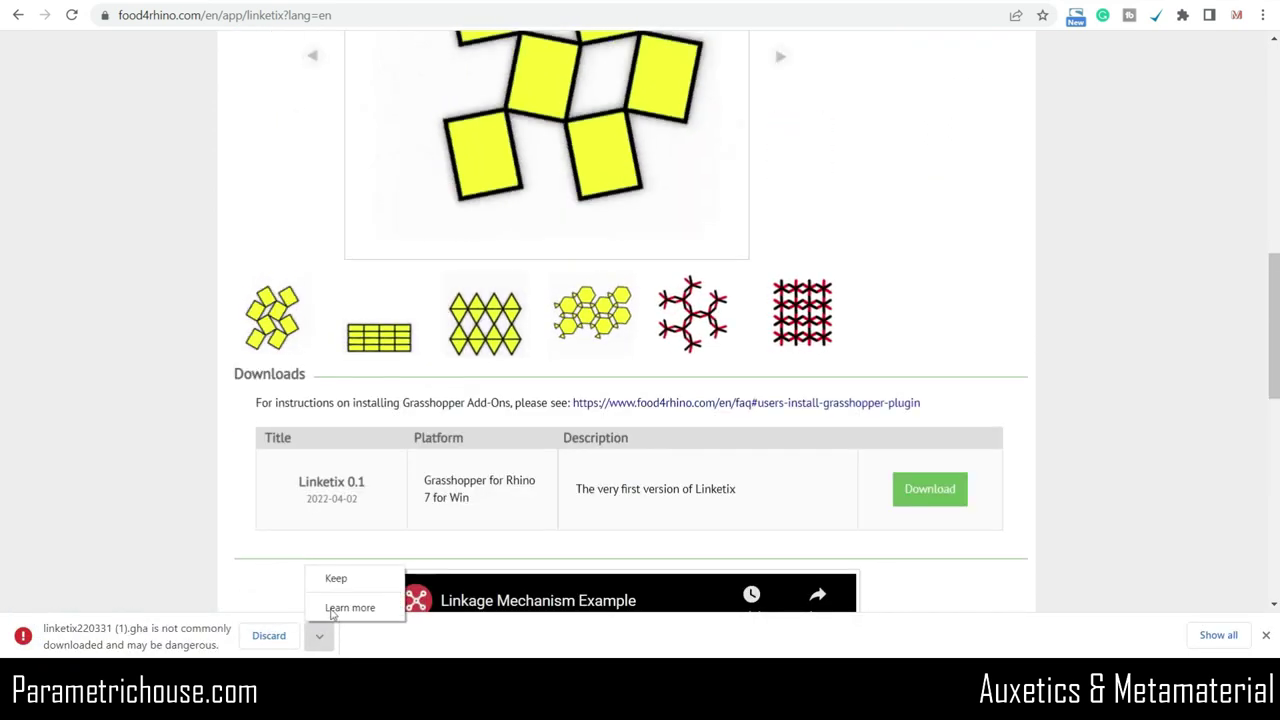
{"action": "left_click", "coordinate": [332, 587]}
{"action": "right_click", "coordinate": [101, 645]}
{"action": "left_click", "coordinate": [170, 612]}
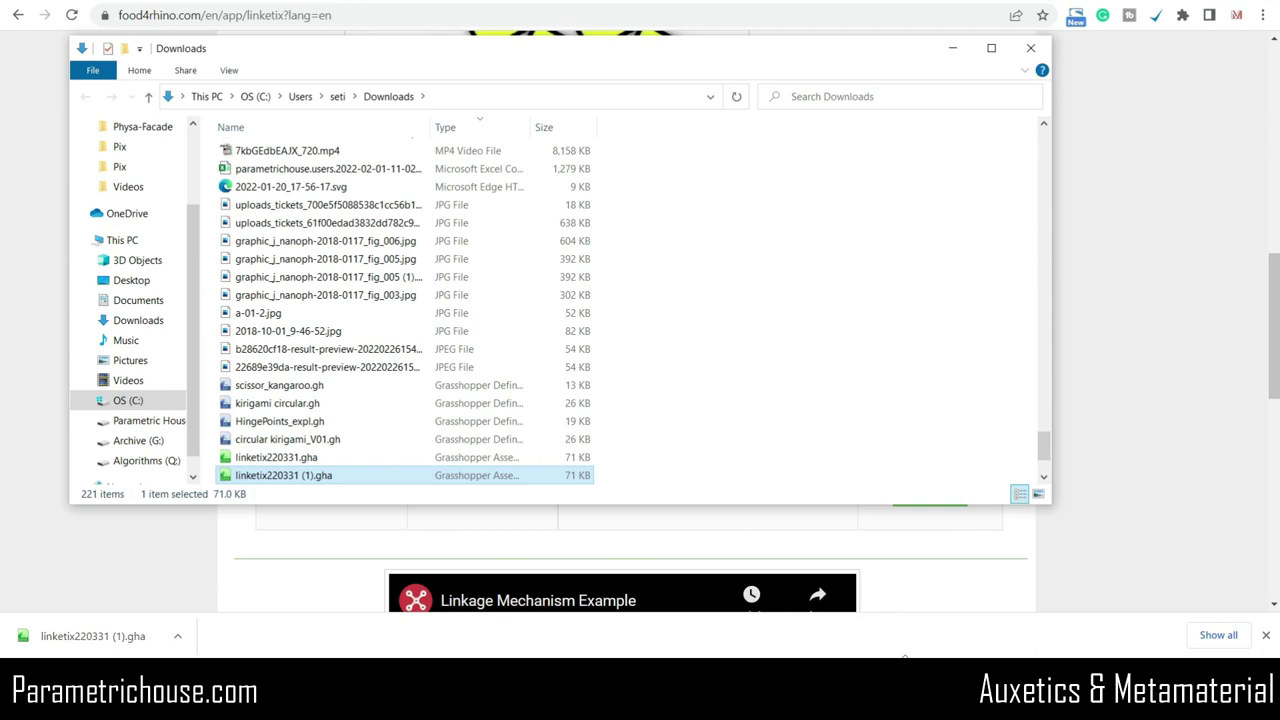
Switch to Rhino with Grasshopper and open the Libraries special folder where component add-ons are stored.
{"action": "mouse_move", "coordinate": [911, 700]}
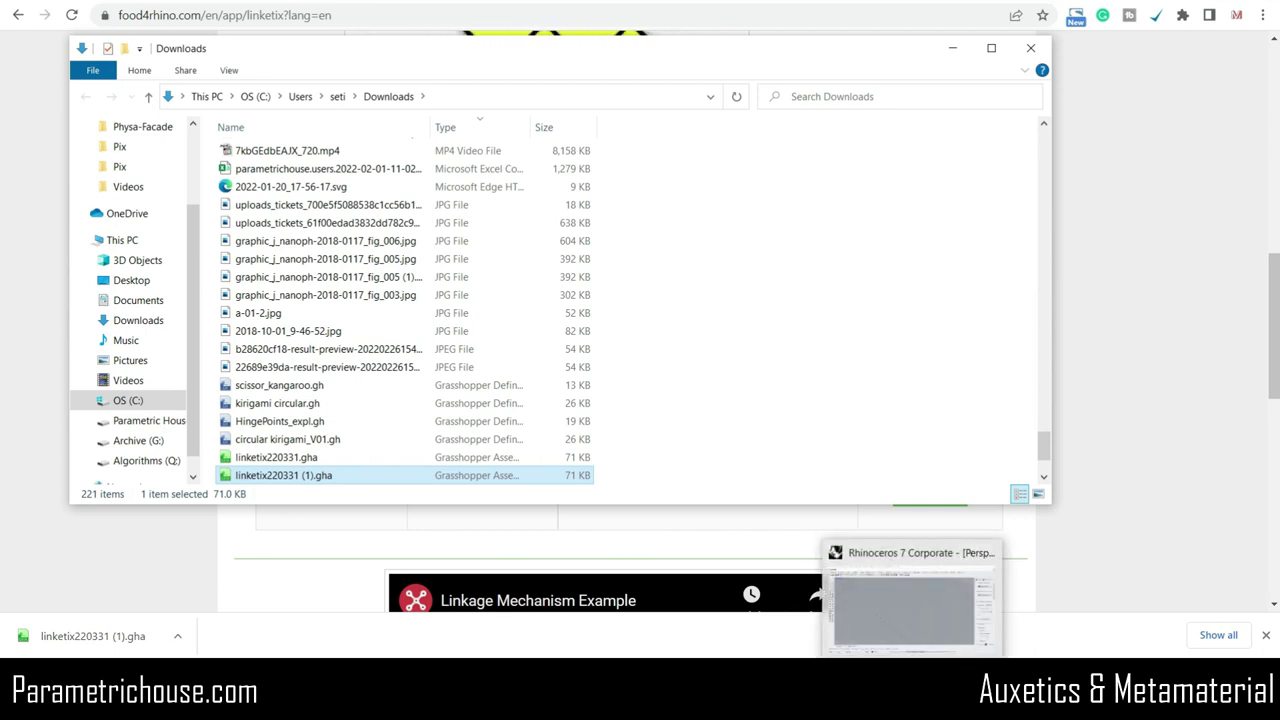
{"action": "left_click", "coordinate": [918, 605]}
{"action": "left_click", "coordinate": [659, 10]}
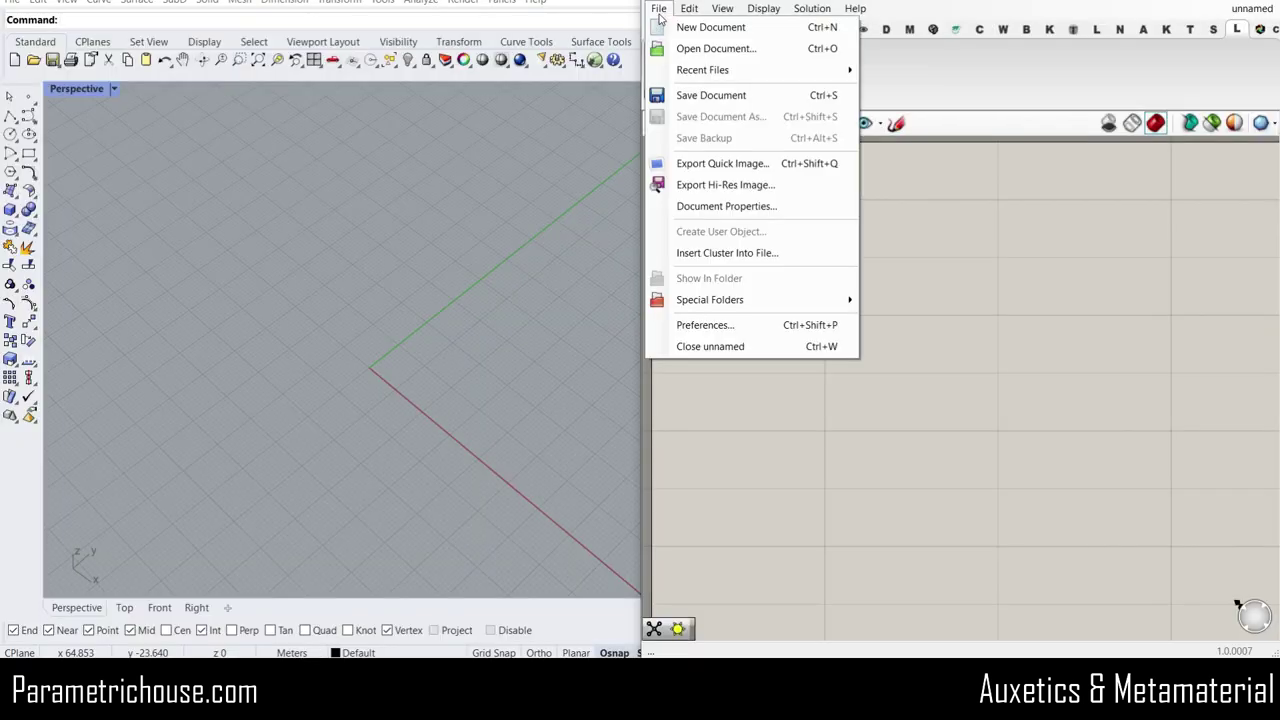
{"action": "mouse_move", "coordinate": [806, 300]}
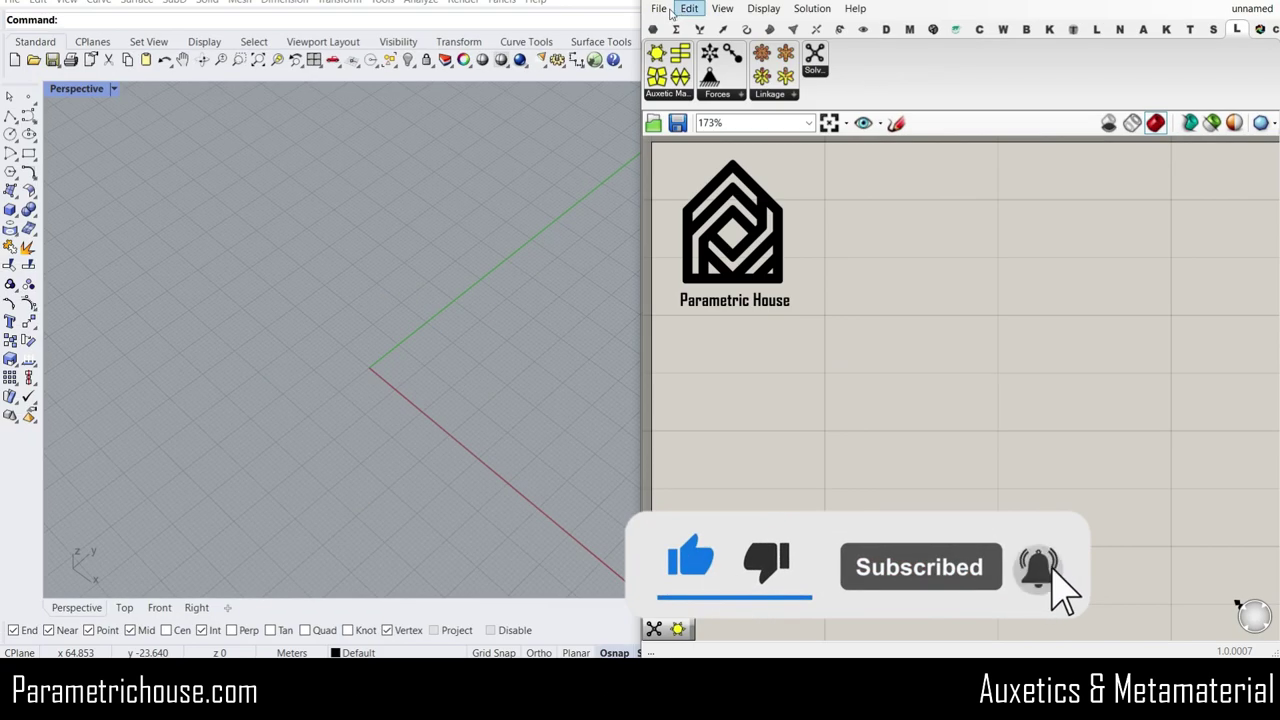
{"action": "left_click", "coordinate": [660, 9]}
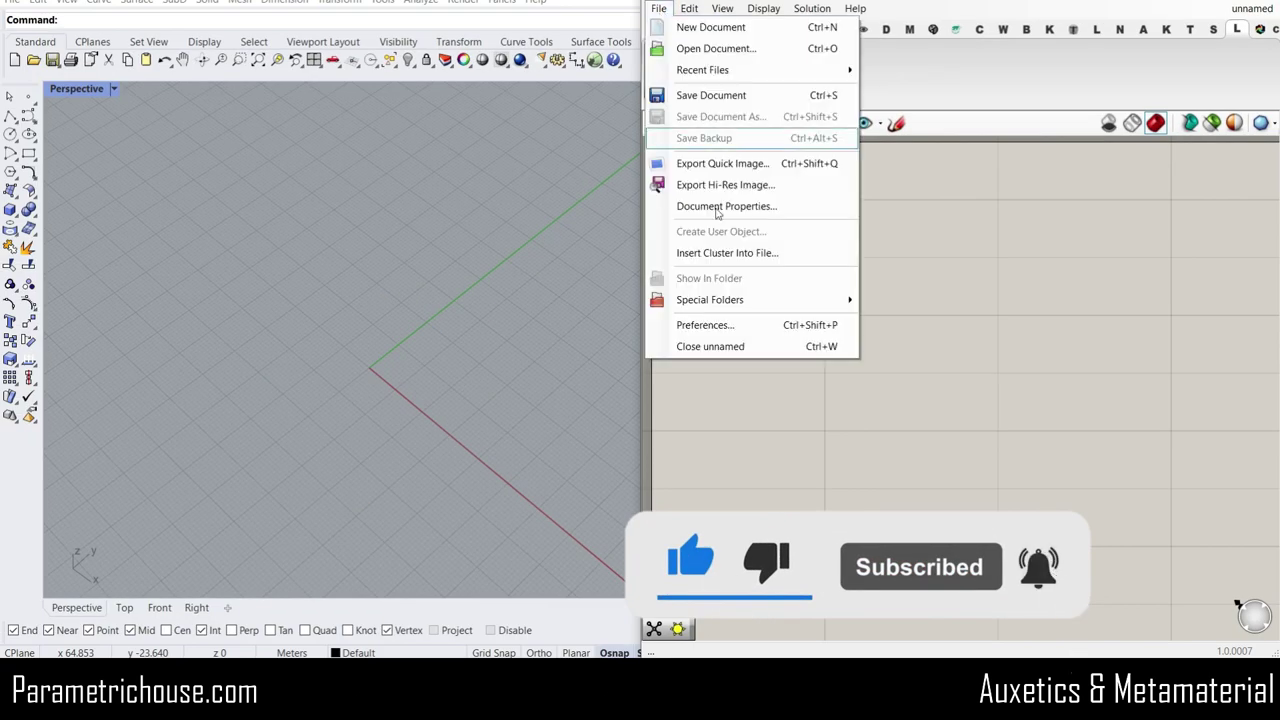
{"action": "mouse_move", "coordinate": [720, 297]}
{"action": "left_click", "coordinate": [938, 298]}
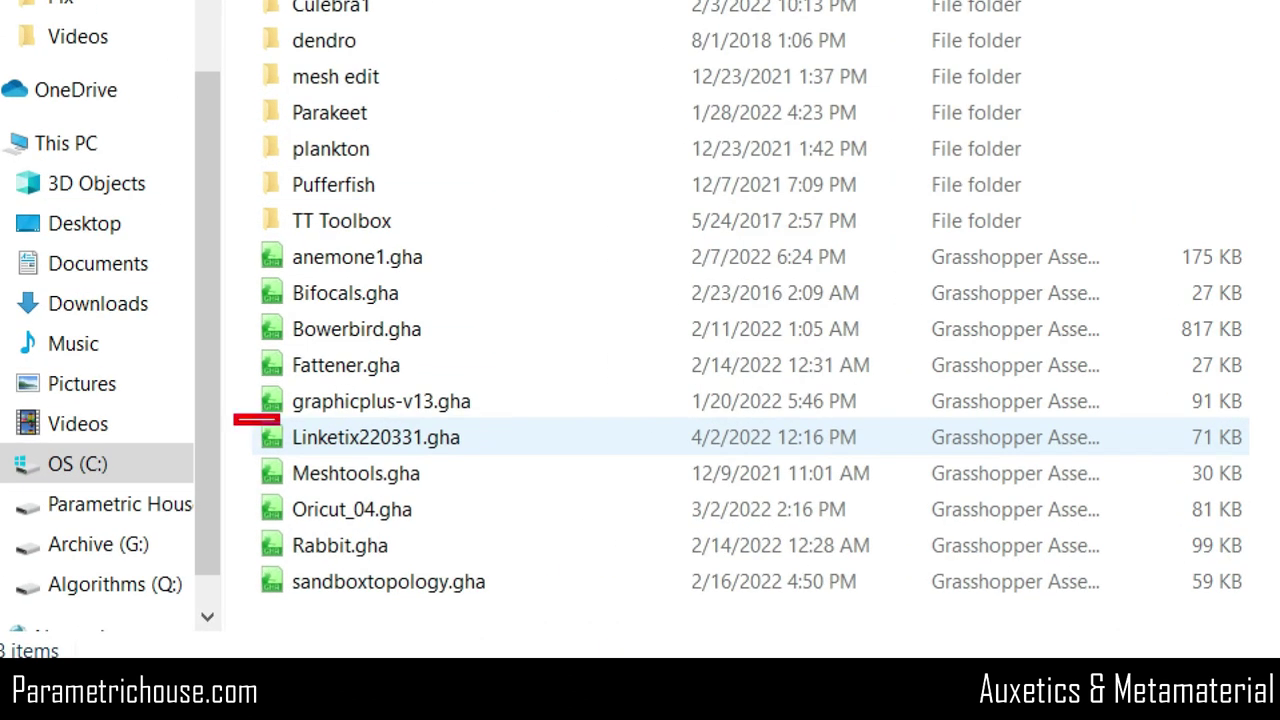
Check the file properties of Linketix220331.gha in the Libraries folder, then close the properties and the folder.
{"action": "left_click", "coordinate": [430, 445]}
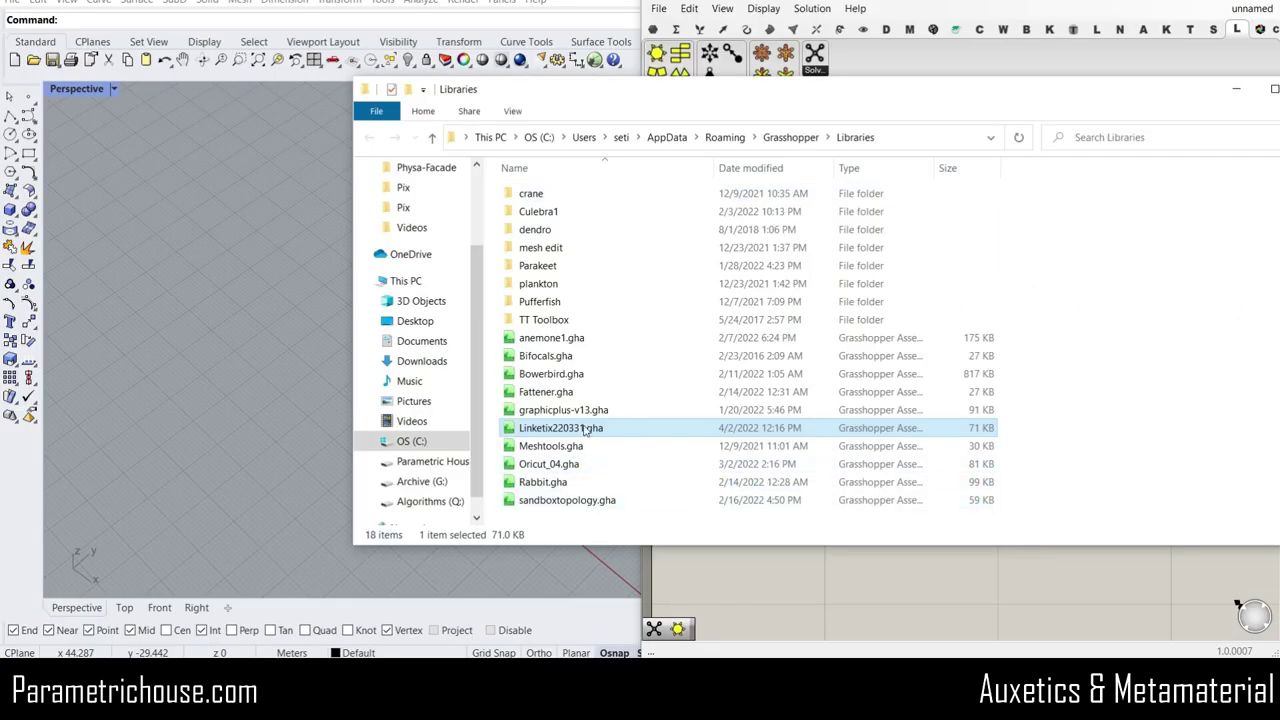
{"action": "right_click", "coordinate": [585, 428]}
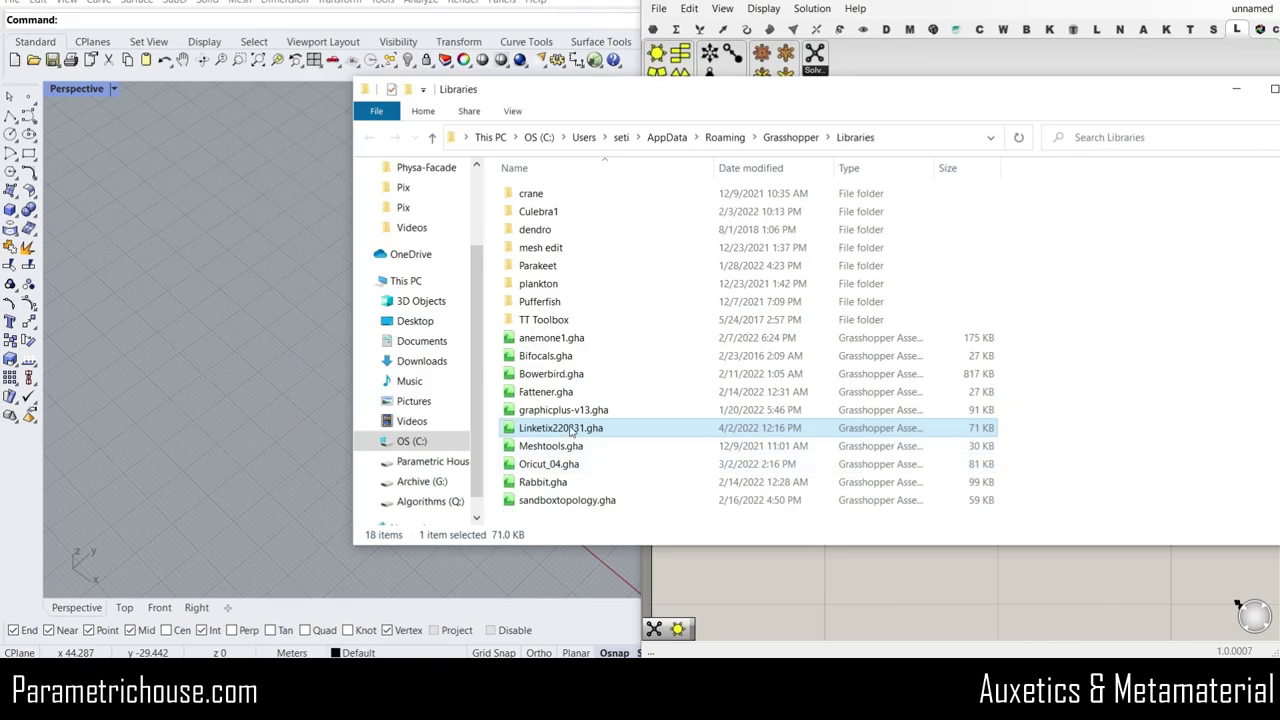
{"action": "right_click", "coordinate": [793, 451]}
{"action": "left_click", "coordinate": [484, 413]}
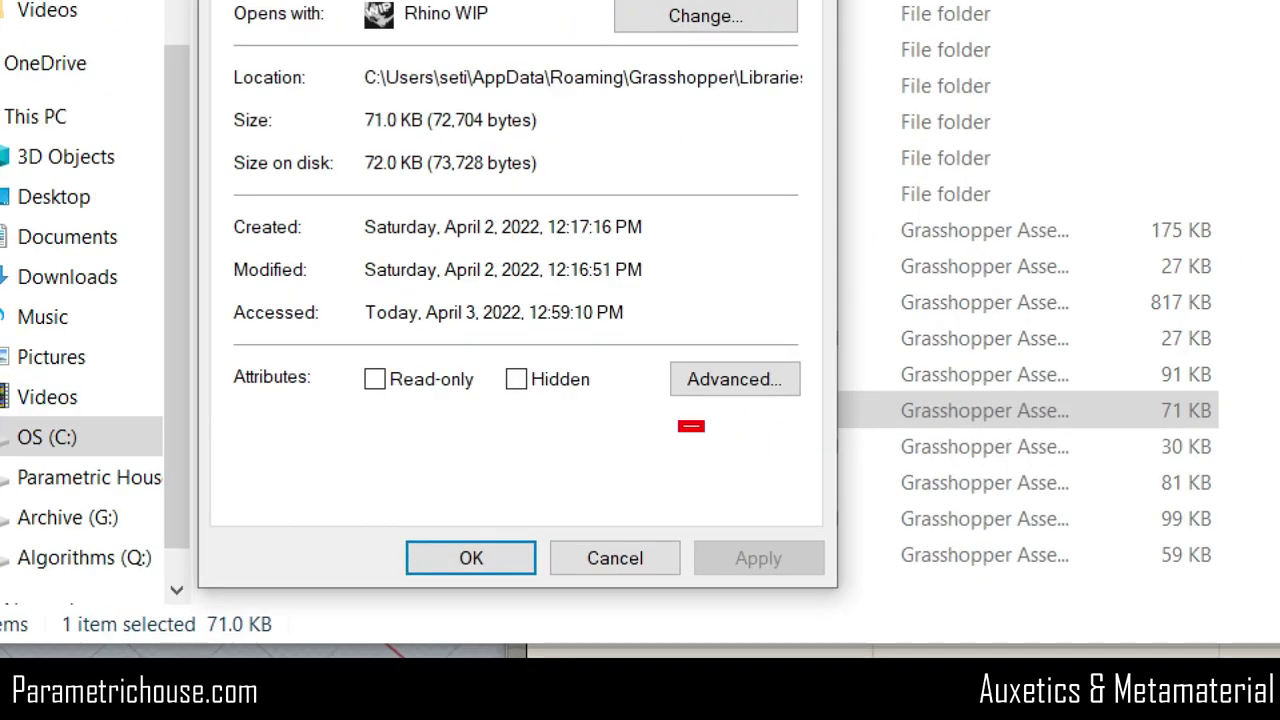
{"action": "left_click_drag", "start_coordinate": [704, 432], "coordinate": [818, 458]}
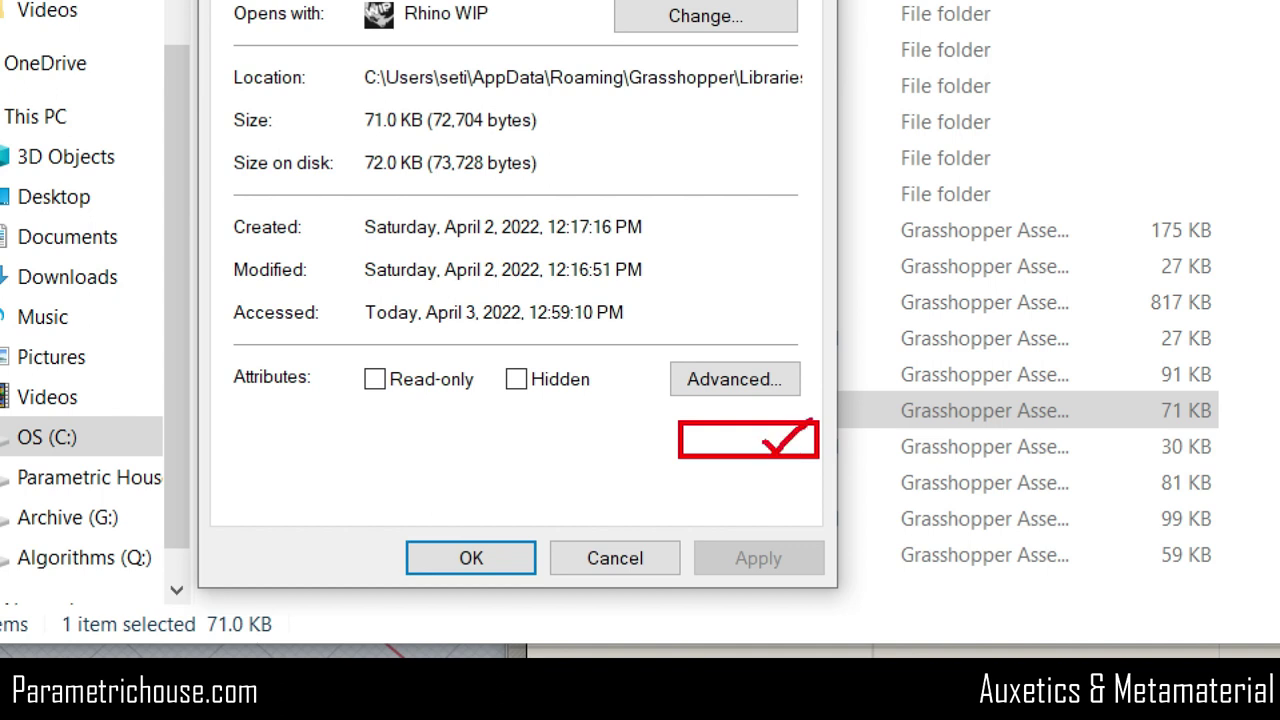
{"action": "left_click_drag", "start_coordinate": [688, 531], "coordinate": [825, 591]}
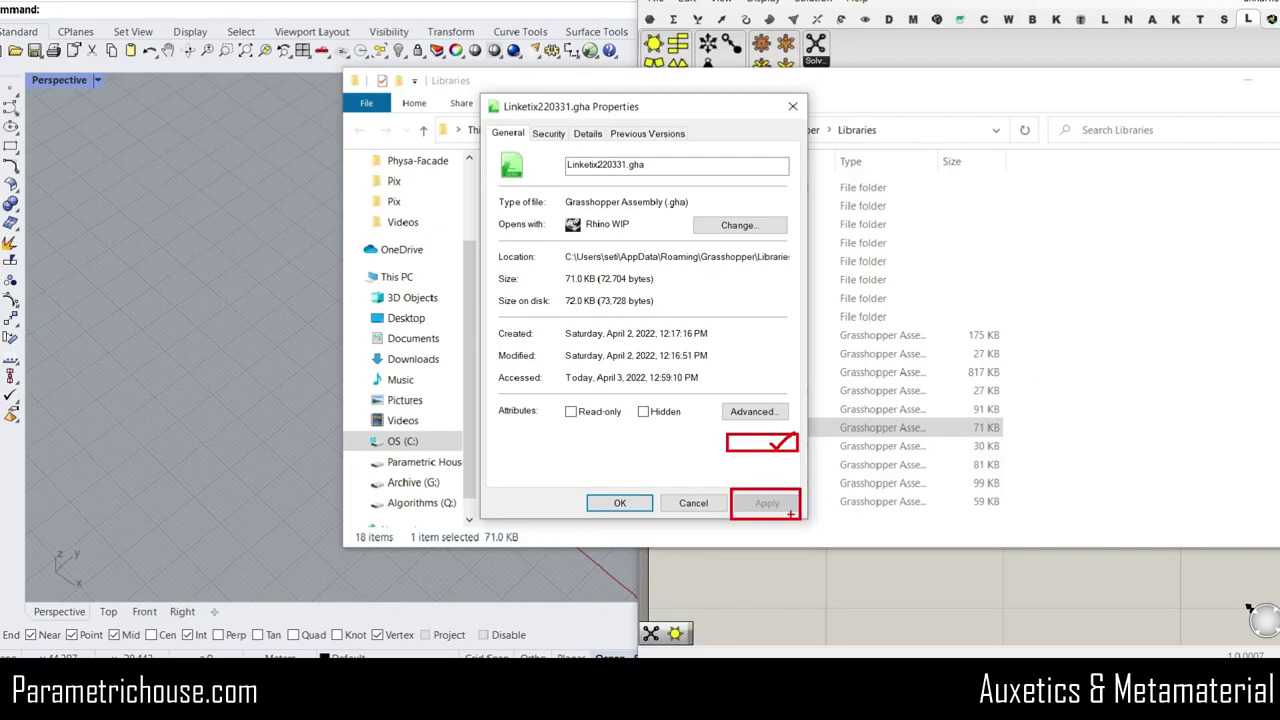
{"action": "left_click", "coordinate": [790, 118]}
{"action": "left_click_drag", "start_coordinate": [1079, 92], "coordinate": [901, 84]}
{"action": "left_click", "coordinate": [1143, 87]}
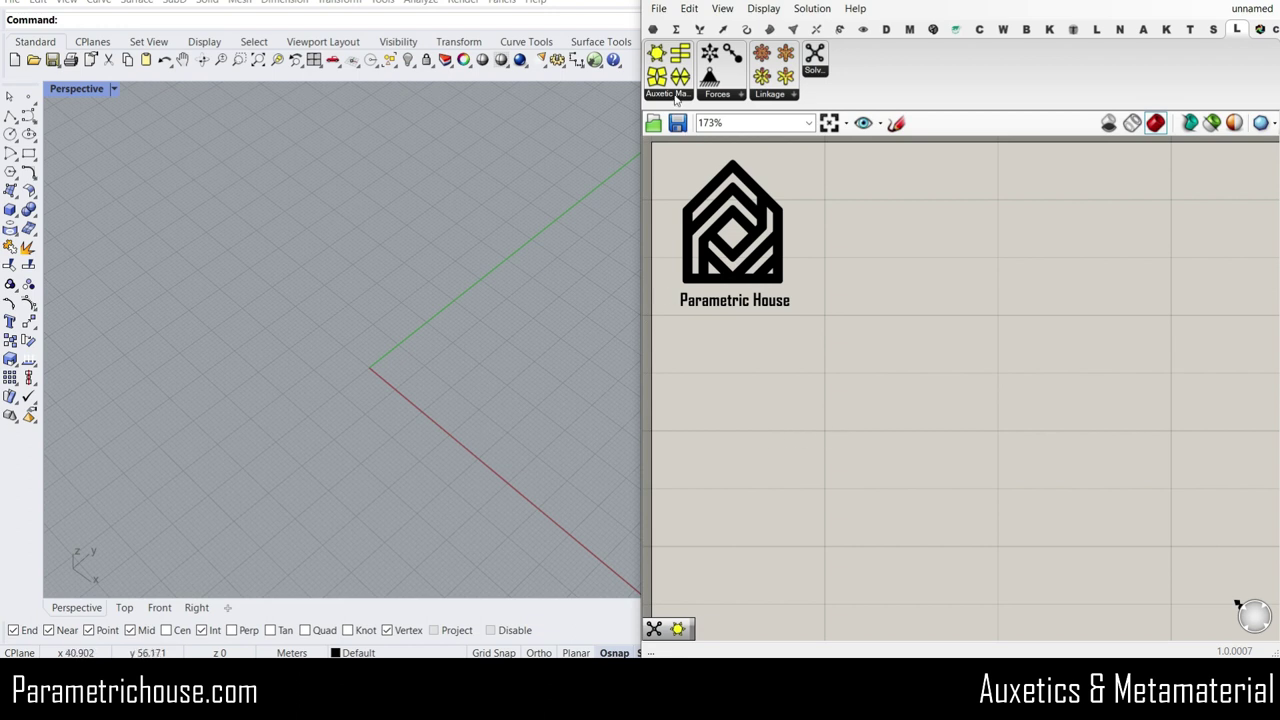
Place the Rectangular 1 auxetic material component from Linketix on the Grasshopper canvas.
{"action": "right_click_drag", "start_coordinate": [290, 360], "coordinate": [428, 341]}
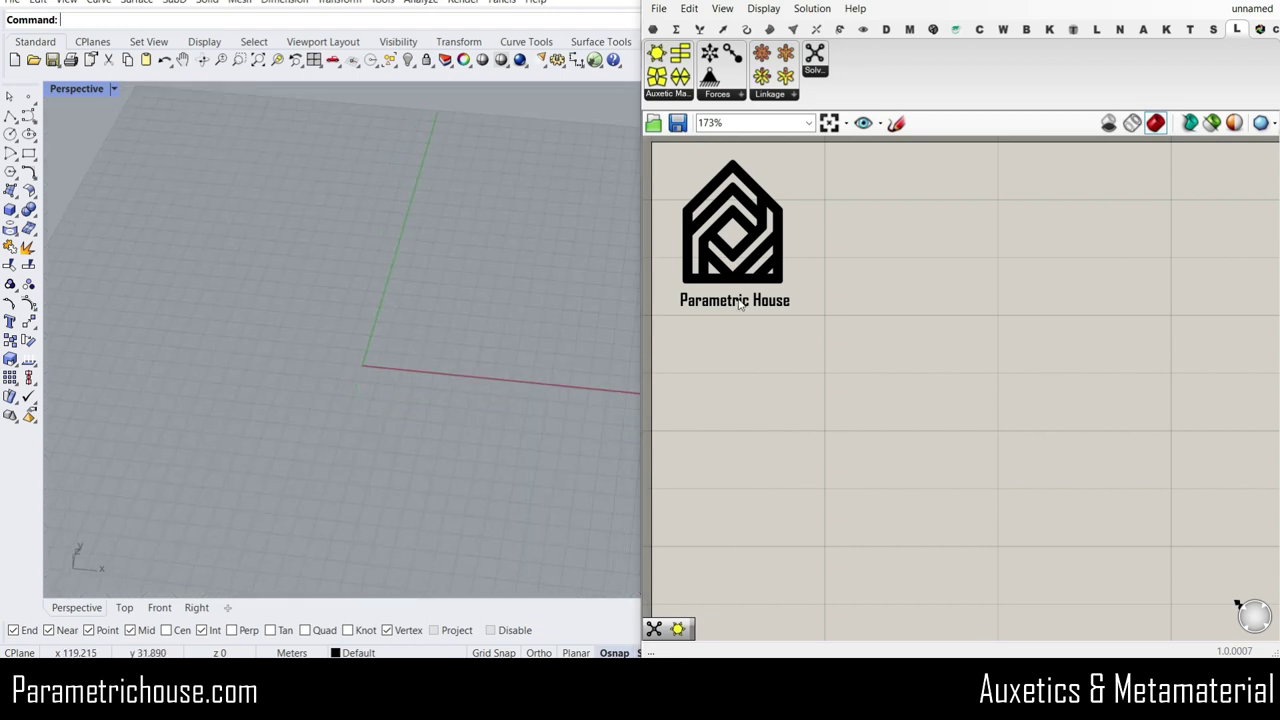
{"action": "left_click", "coordinate": [673, 95]}
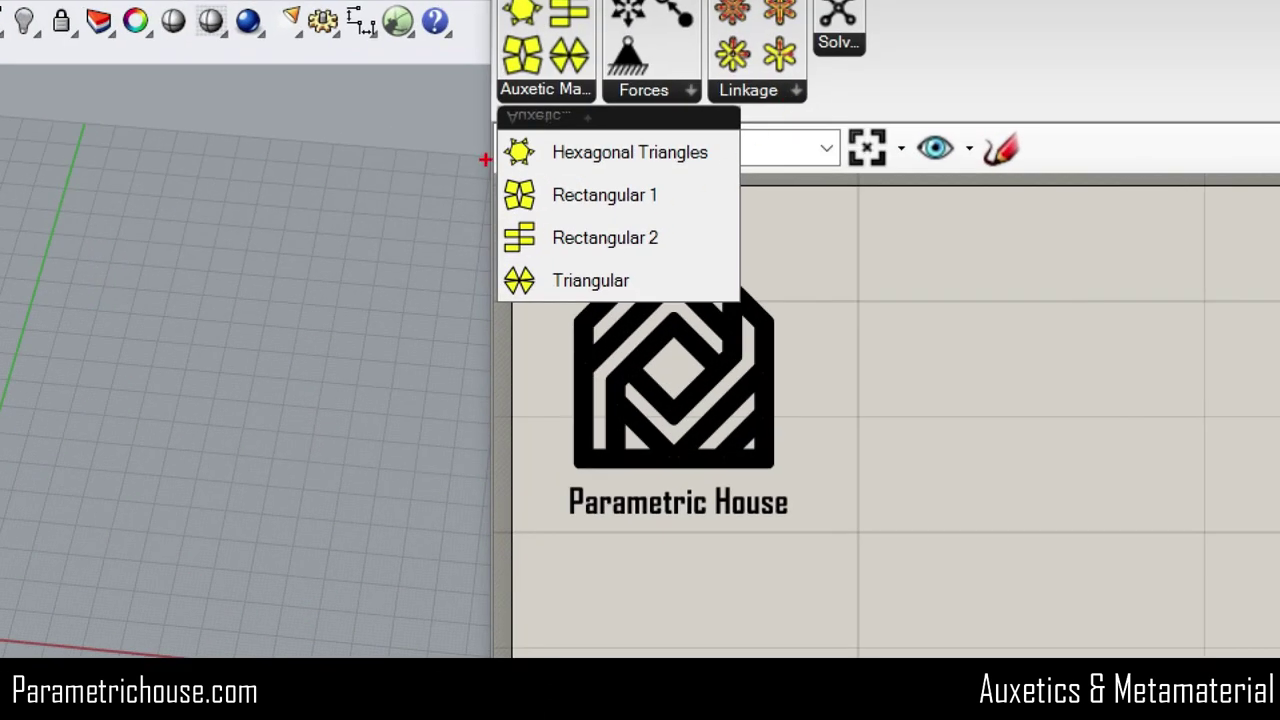
{"action": "left_click_drag", "start_coordinate": [479, 161], "coordinate": [677, 221], "text": "ctrl"}
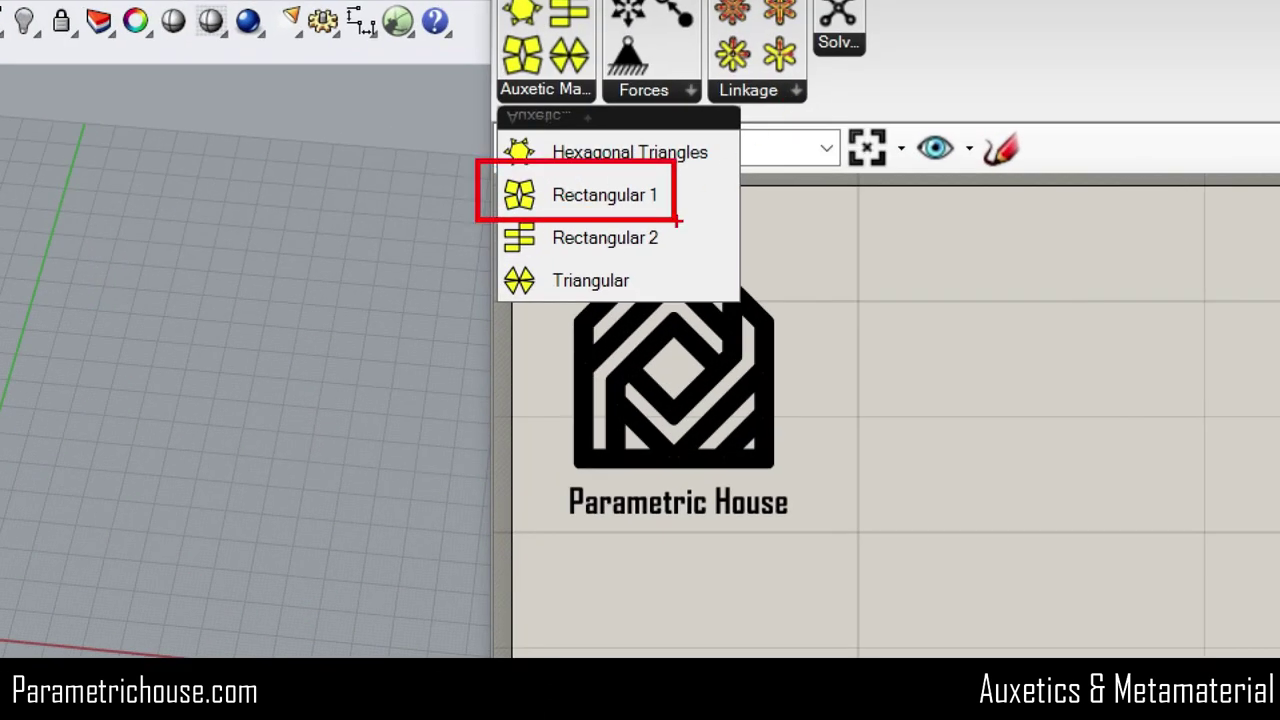
{"action": "key", "text": "Escape"}
{"action": "left_click_drag", "start_coordinate": [657, 88], "coordinate": [990, 420]}
{"action": "left_click", "coordinate": [655, 29]}
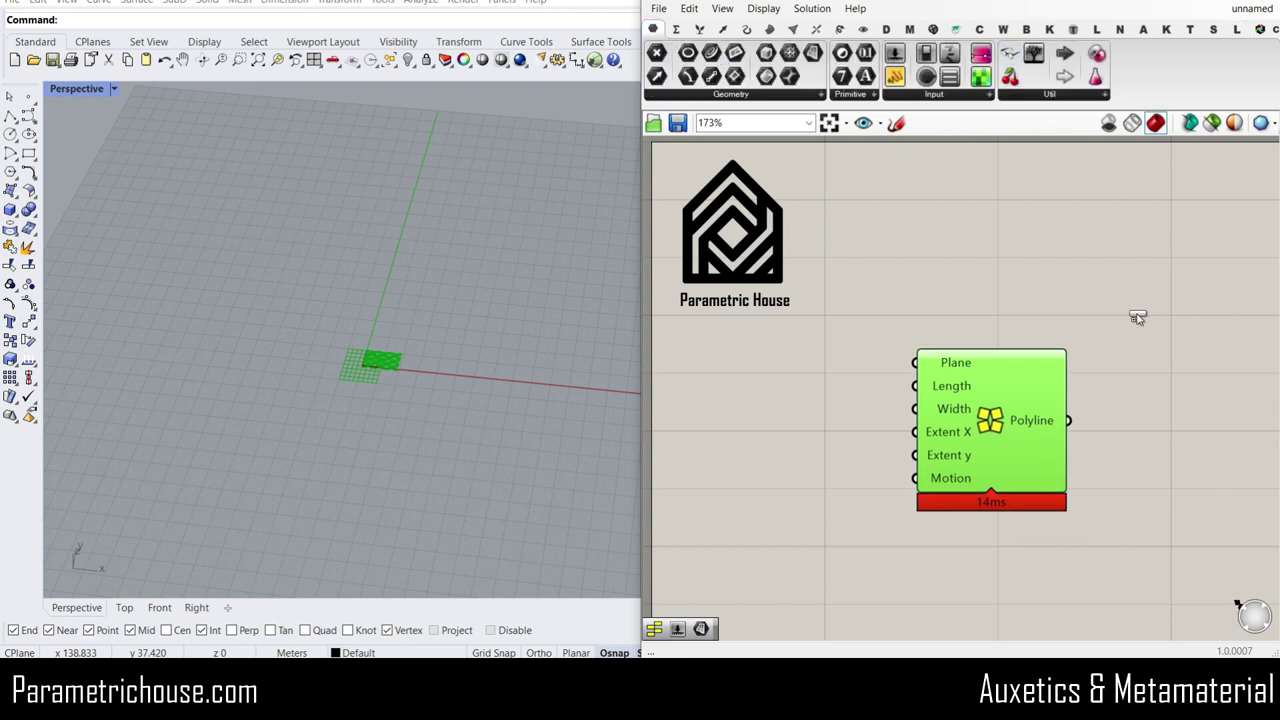
{"action": "scroll", "coordinate": [1118, 305], "scroll_direction": "down", "scroll_amount": 6}
{"action": "left_click", "coordinate": [811, 220]}
{"action": "scroll", "coordinate": [1108, 378], "scroll_direction": "up", "scroll_amount": 6}
{"action": "right_click_drag", "start_coordinate": [1108, 380], "coordinate": [996, 408]}
{"action": "scroll", "coordinate": [919, 380], "scroll_direction": "up", "scroll_amount": 3}
{"action": "right_click_drag", "start_coordinate": [919, 380], "coordinate": [1098, 425]}
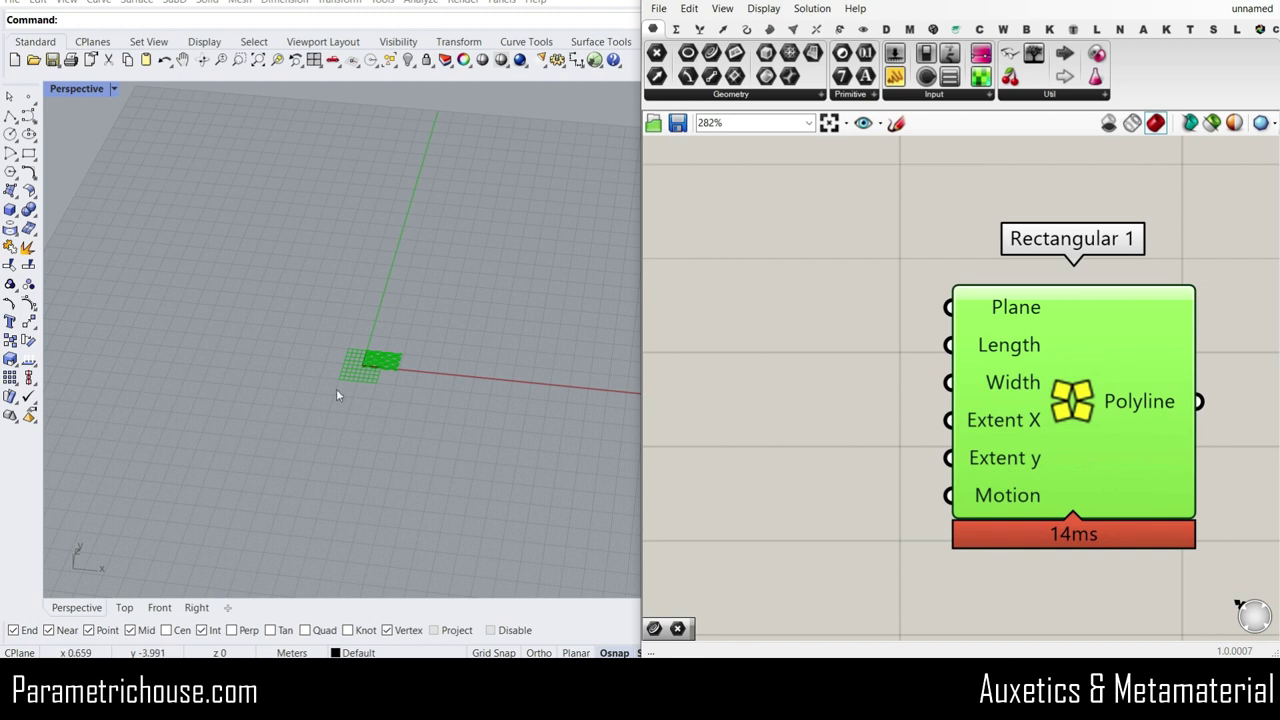
Inspect the default Rectangular 1 pattern in the Top viewport and return to the Perspective view.
{"action": "left_click", "coordinate": [124, 607]}
{"action": "scroll", "coordinate": [405, 322], "scroll_direction": "up", "scroll_amount": 5}
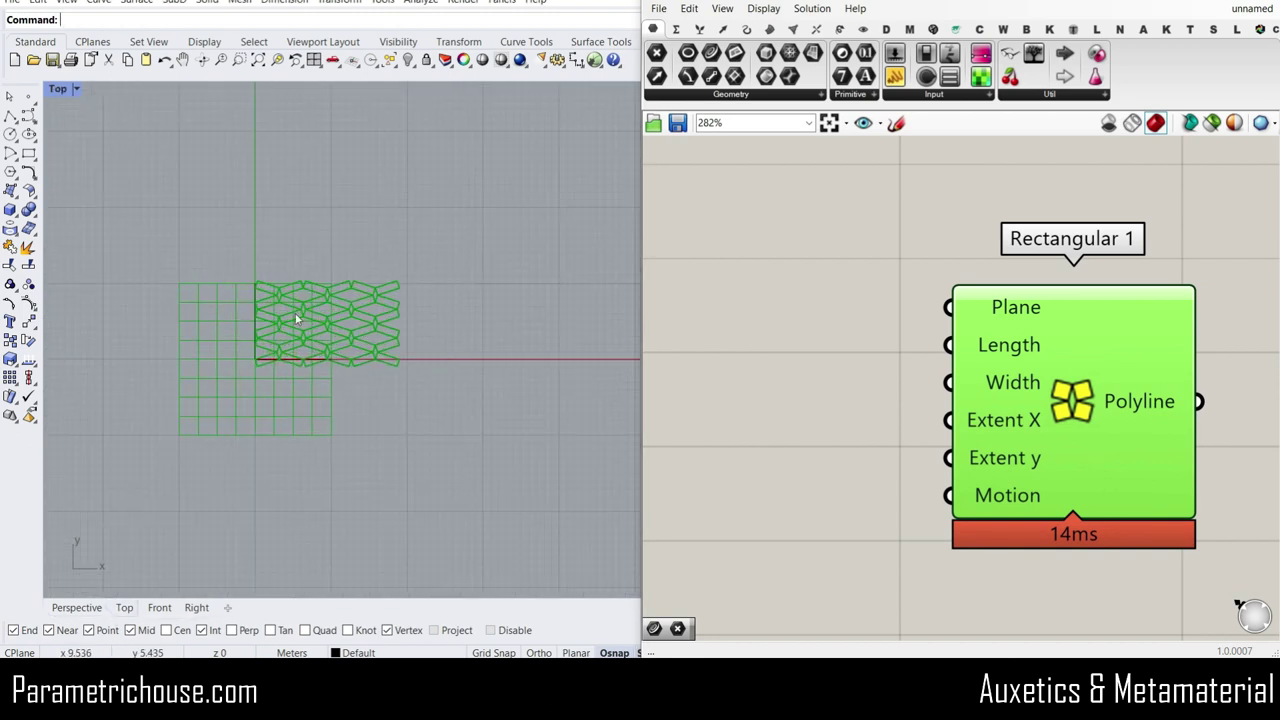
{"action": "left_click", "coordinate": [907, 307]}
{"action": "right_click_drag", "start_coordinate": [914, 382], "coordinate": [818, 335]}
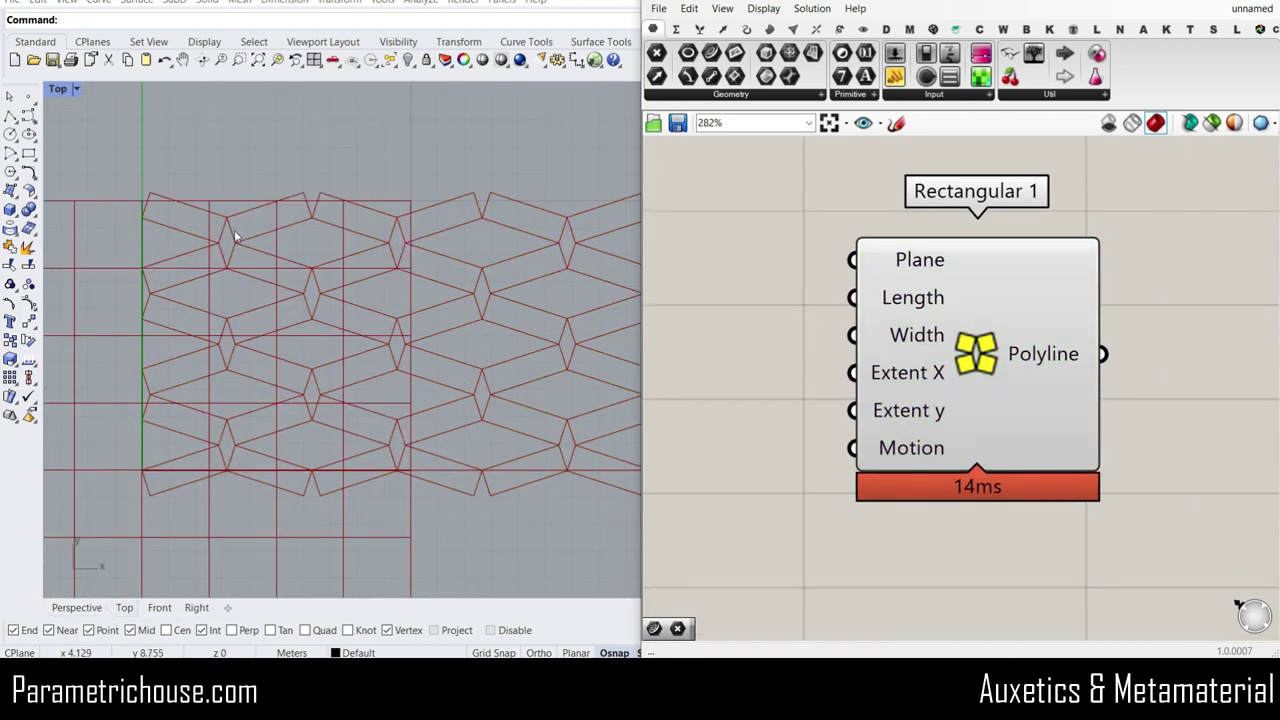
{"action": "right_click_drag", "start_coordinate": [898, 266], "coordinate": [1059, 291]}
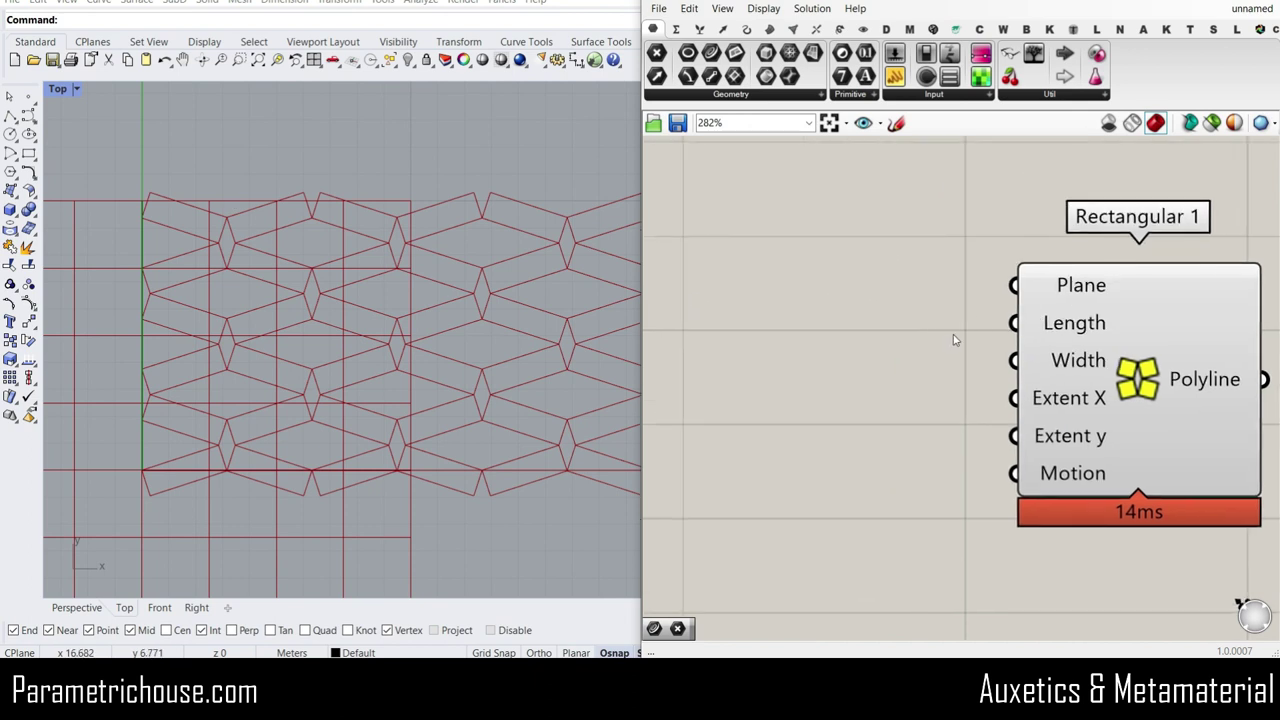
{"action": "left_click", "coordinate": [66, 610]}
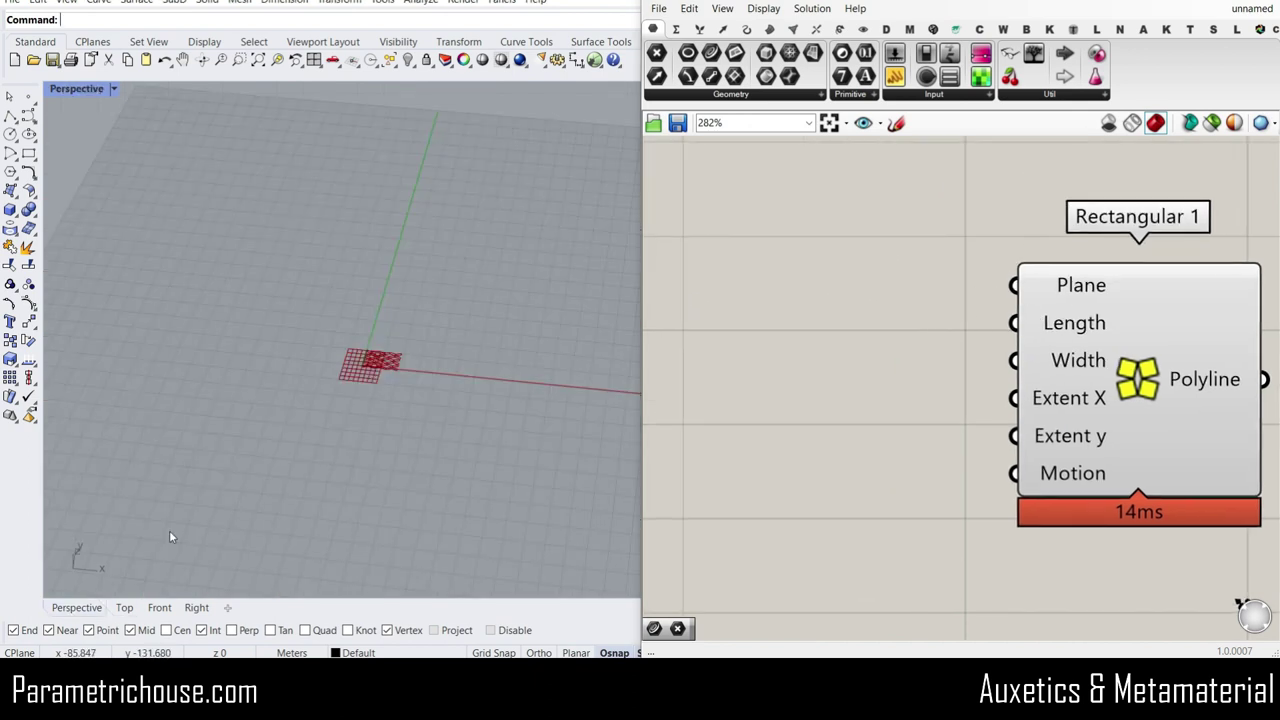
Add an XZ Plane component and connect its Plane output to the Plane input of Rectangular 1.
{"action": "double_click", "coordinate": [917, 280]}
{"action": "type", "text": "xz"}
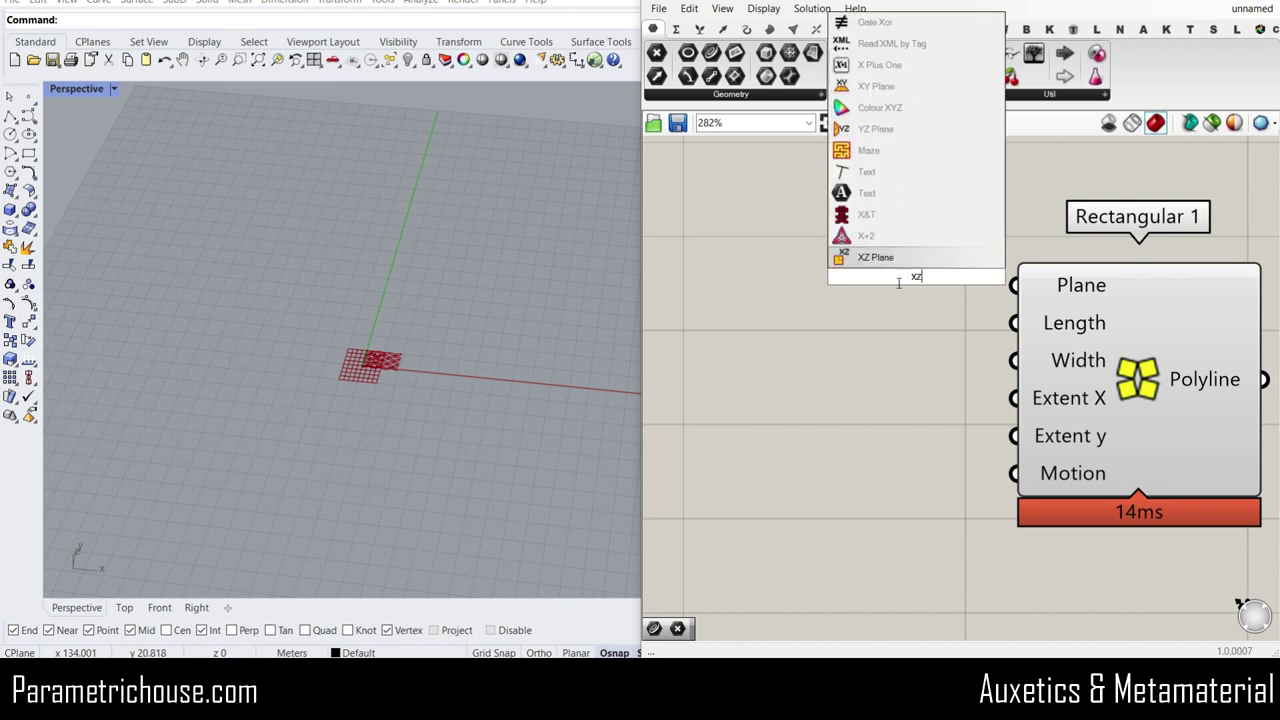
{"action": "key", "text": "Return"}
{"action": "left_click_drag", "start_coordinate": [889, 270], "coordinate": [819, 278]}
{"action": "left_click_drag", "start_coordinate": [1002, 288], "coordinate": [1014, 286]}
{"action": "left_click", "coordinate": [880, 350]}
{"action": "right_click_drag", "start_coordinate": [398, 368], "coordinate": [470, 335]}
{"action": "scroll", "coordinate": [377, 314], "scroll_direction": "up", "scroll_amount": 8}
Extract the XZ Plane's Origin parameter and move its point in the Perspective viewport to relocate the pattern.
{"action": "right_click", "coordinate": [776, 290]}
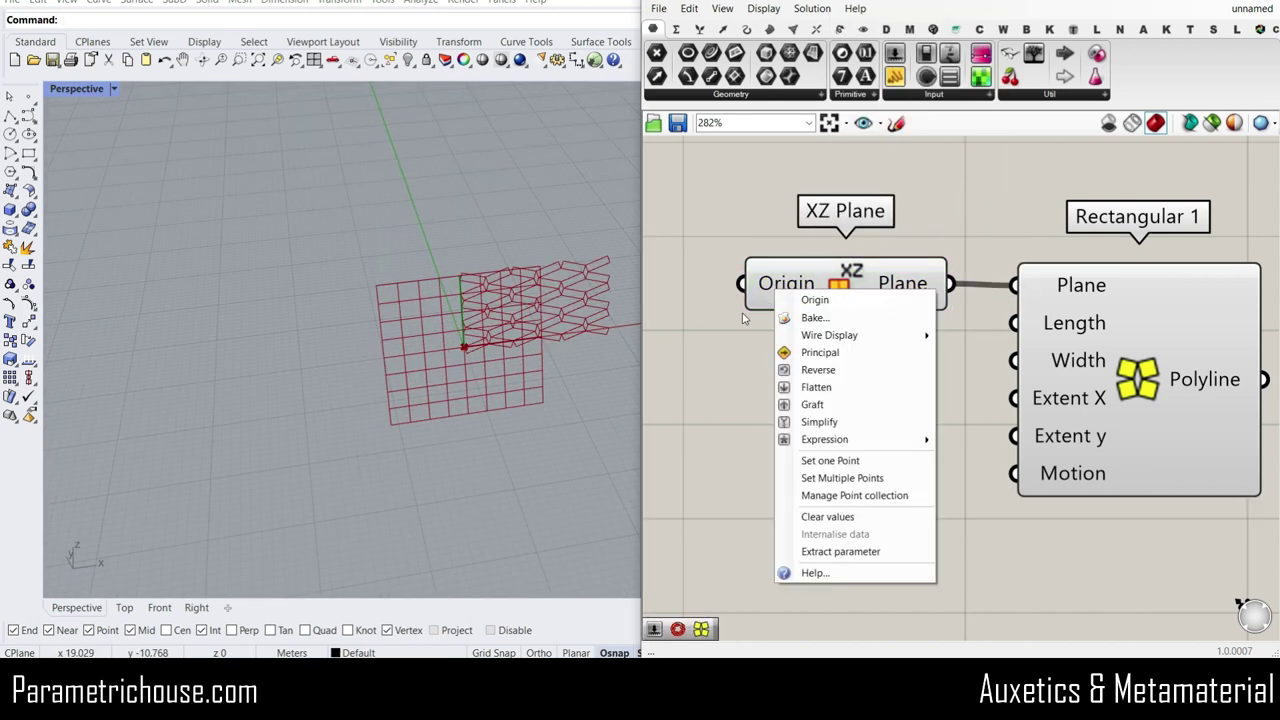
{"action": "left_click", "coordinate": [830, 553]}
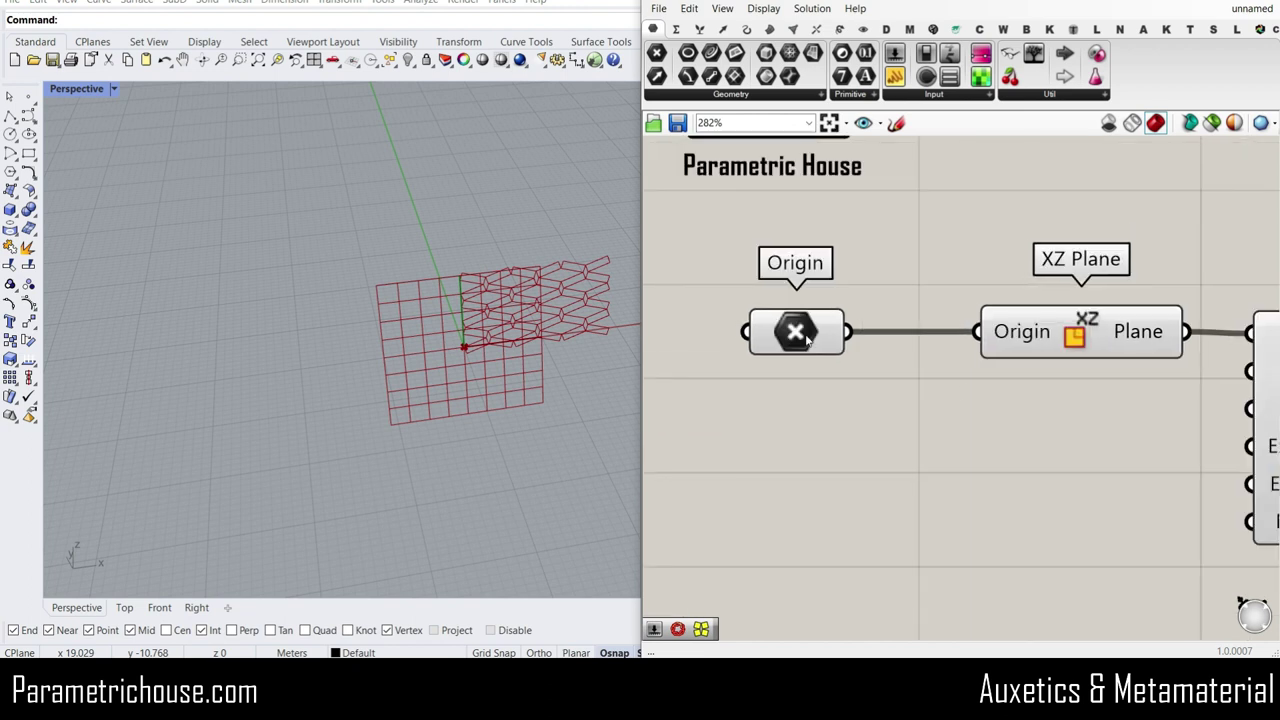
{"action": "left_click", "coordinate": [807, 340]}
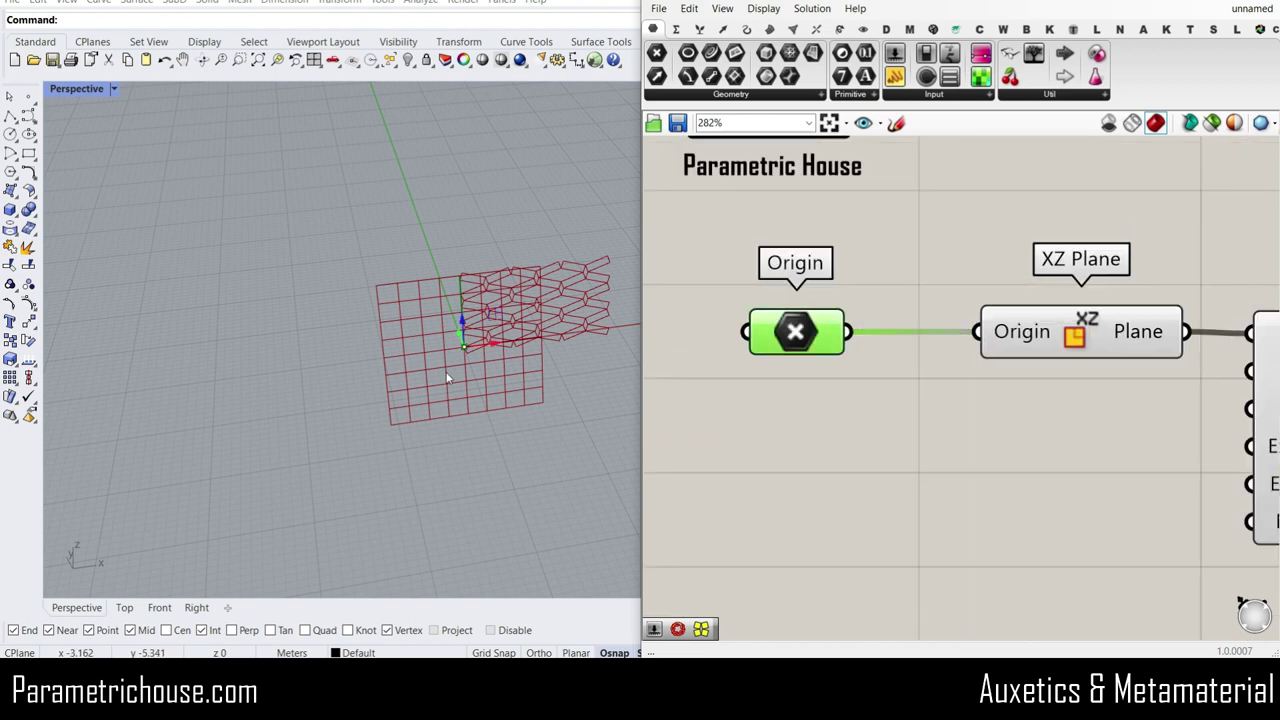
{"action": "left_click_drag", "start_coordinate": [486, 344], "coordinate": [408, 351]}
{"action": "right_click_drag", "start_coordinate": [408, 351], "coordinate": [432, 325]}
{"action": "scroll", "coordinate": [414, 271], "scroll_direction": "up", "scroll_amount": 3}
{"action": "scroll", "coordinate": [432, 325], "scroll_direction": "up", "scroll_amount": 4}
{"action": "scroll", "coordinate": [1107, 366], "scroll_direction": "down", "scroll_amount": 1}
Add a 5.44 number slider, connect it to the Length input of Rectangular 1 and adjust it to 5.56.
{"action": "right_click_drag", "start_coordinate": [1270, 394], "coordinate": [1132, 369]}
{"action": "scroll", "coordinate": [1132, 366], "scroll_direction": "up", "scroll_amount": 2}
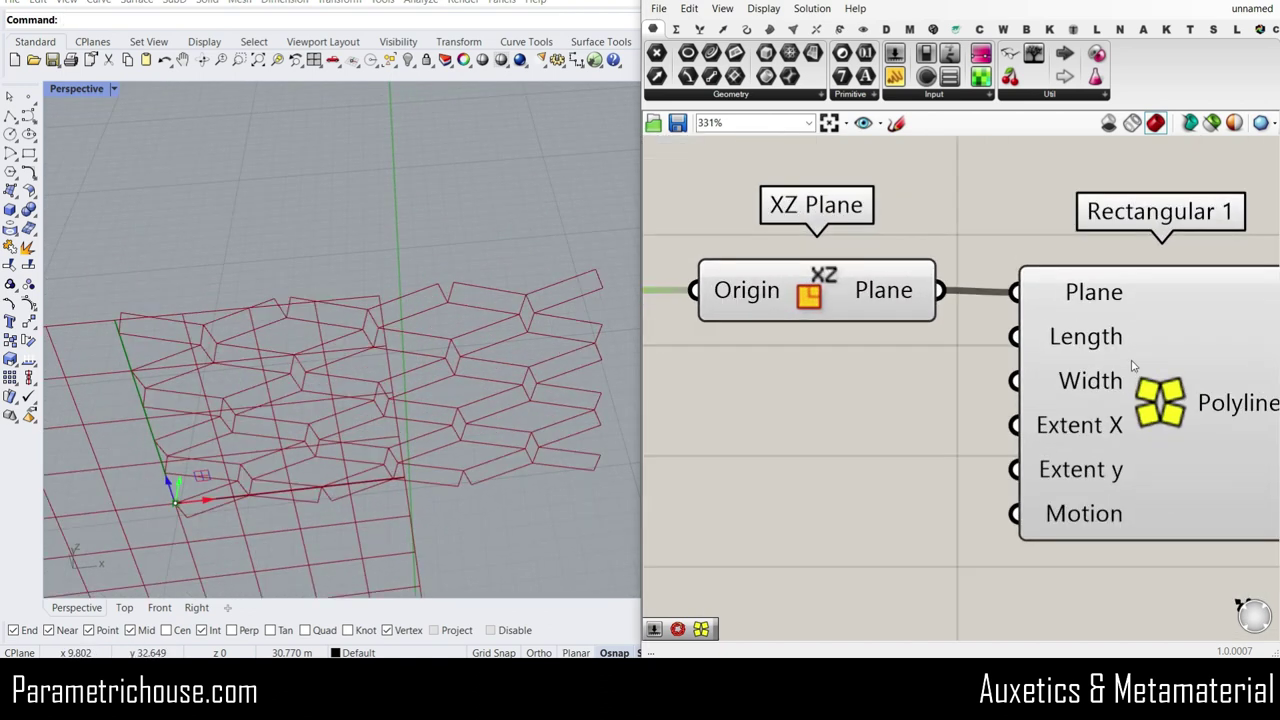
{"action": "scroll", "coordinate": [287, 318], "scroll_direction": "up", "scroll_amount": 2}
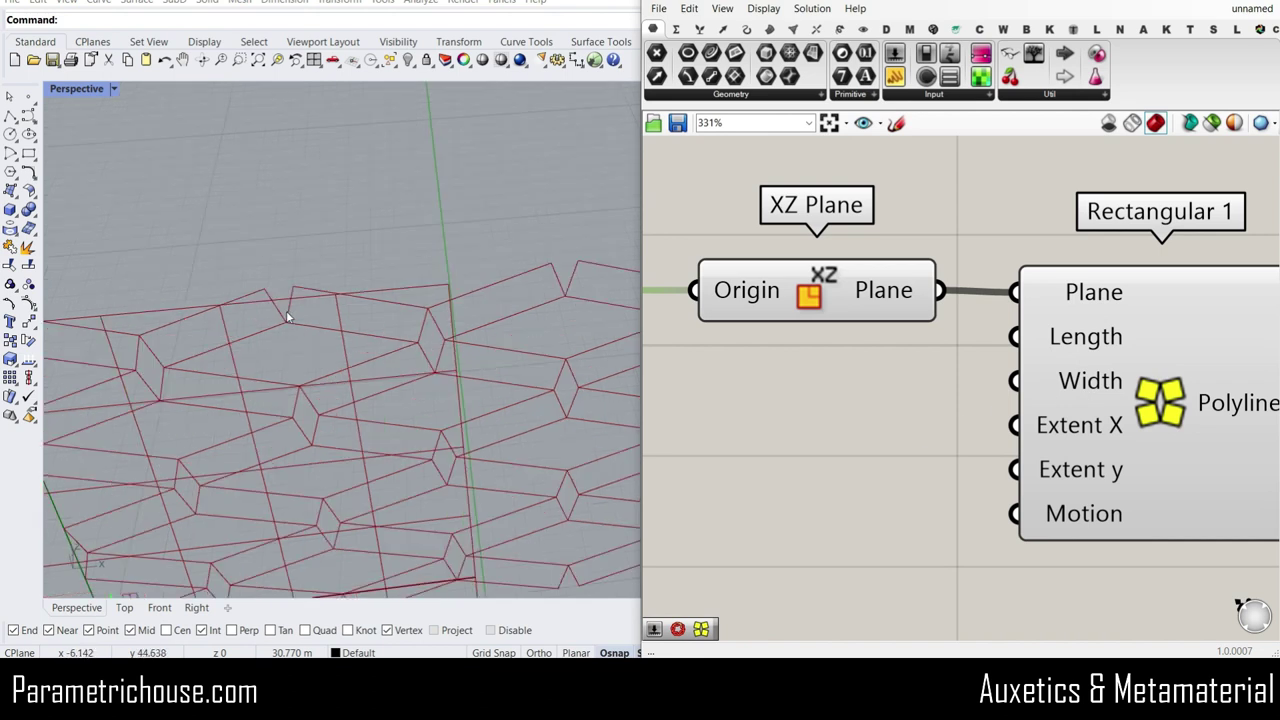
{"action": "right_click_drag", "start_coordinate": [778, 411], "coordinate": [863, 429]}
{"action": "double_click", "coordinate": [766, 394]}
{"action": "type", "text": "5.44"}
{"action": "key", "text": "Return"}
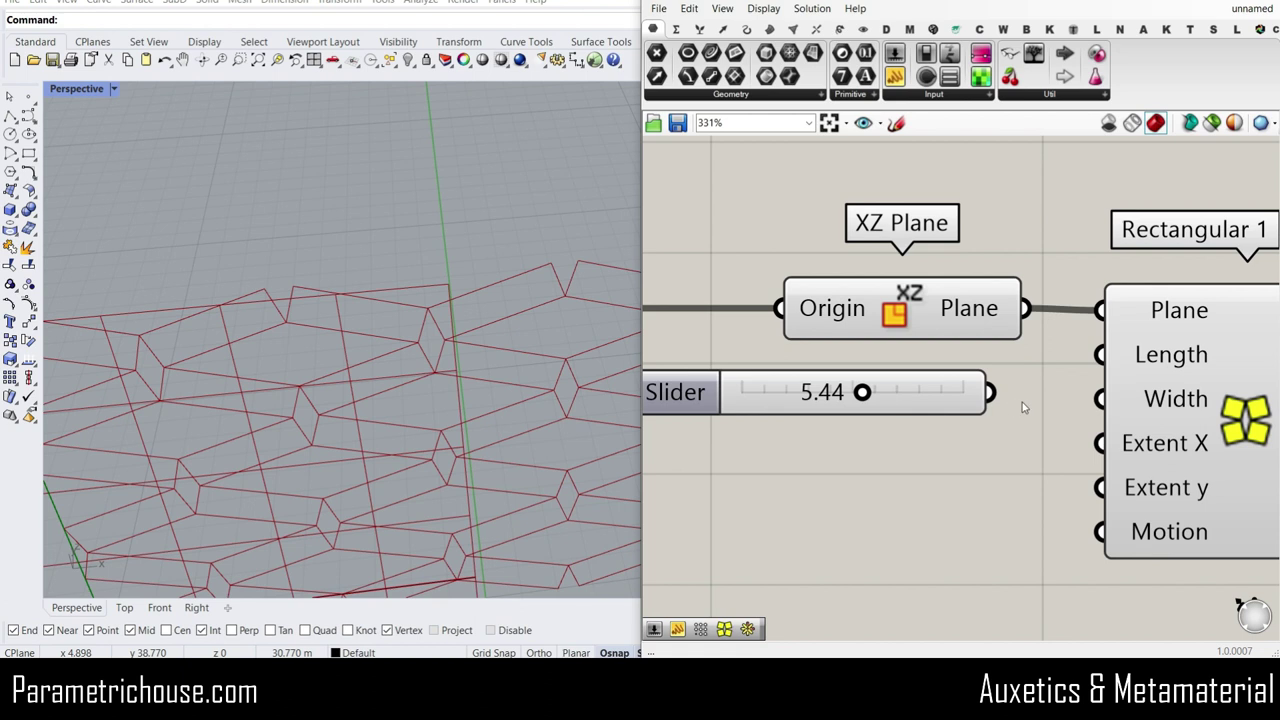
{"action": "left_click_drag", "start_coordinate": [1003, 397], "coordinate": [1100, 354]}
{"action": "scroll", "coordinate": [406, 418], "scroll_direction": "down", "scroll_amount": 4}
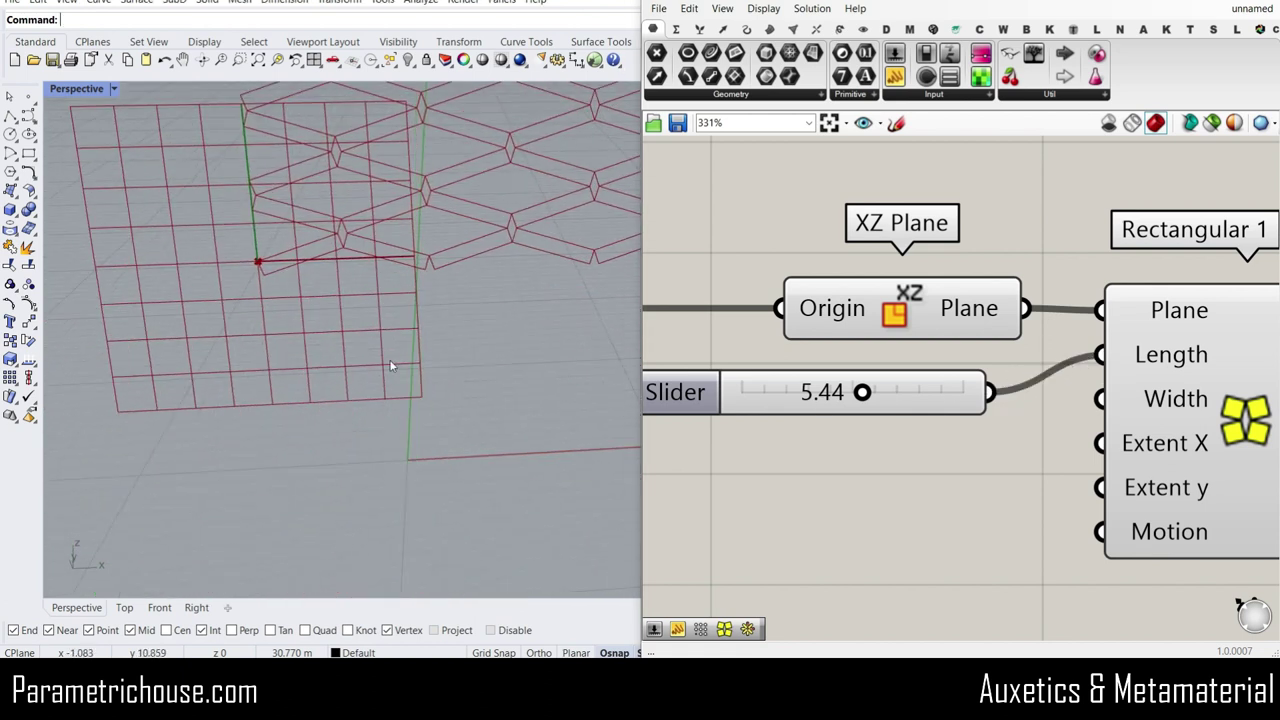
{"action": "scroll", "coordinate": [428, 320], "scroll_direction": "down", "scroll_amount": 3}
{"action": "mouse_move", "coordinate": [858, 393]}
{"action": "left_mouse_down"}
{"action": "mouse_move", "coordinate": [906, 391]}
{"action": "mouse_move", "coordinate": [820, 392]}
{"action": "mouse_move", "coordinate": [866, 392]}
{"action": "left_mouse_up"}
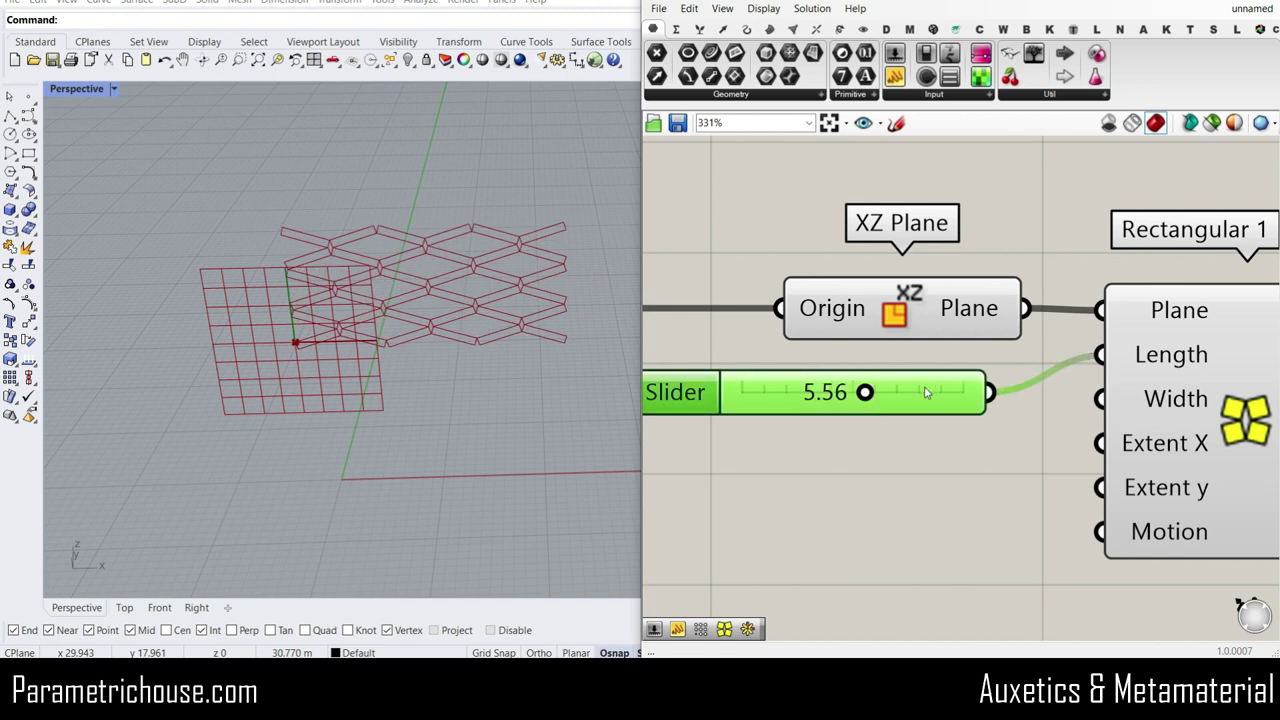
Duplicate the Length slider, connect the copy to the Width input of Rectangular 1 and set it to 3.57.
{"action": "left_click_drag", "start_coordinate": [948, 411], "coordinate": [1084, 412], "text": "alt"}
{"action": "left_click_drag", "start_coordinate": [868, 453], "coordinate": [822, 454]}
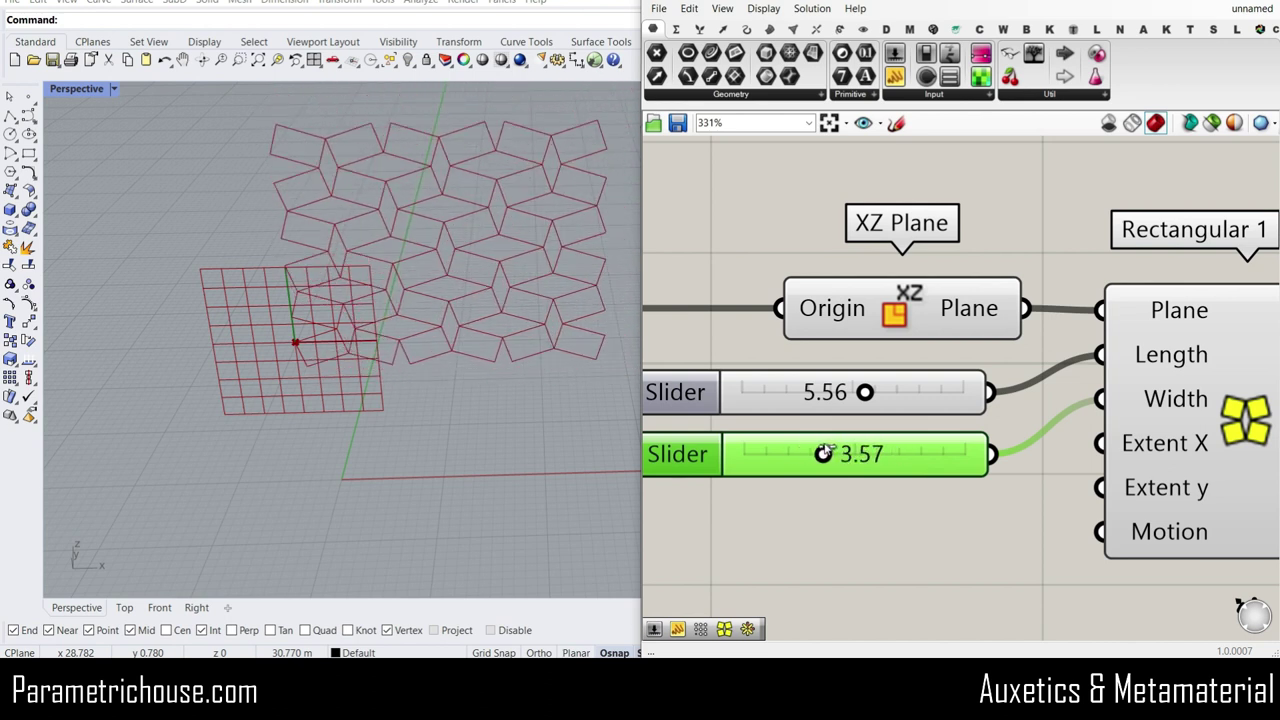
Add a 1..8 number slider for the Extent X input of Rectangular 1 and duplicate it for the Extent y input.
{"action": "right_click_drag", "start_coordinate": [1030, 485], "coordinate": [880, 399]}
{"action": "scroll", "coordinate": [880, 399], "scroll_direction": "down", "scroll_amount": 2}
{"action": "left_click_drag", "start_coordinate": [1048, 409], "coordinate": [1076, 428]}
{"action": "scroll", "coordinate": [988, 406], "scroll_direction": "up", "scroll_amount": 3}
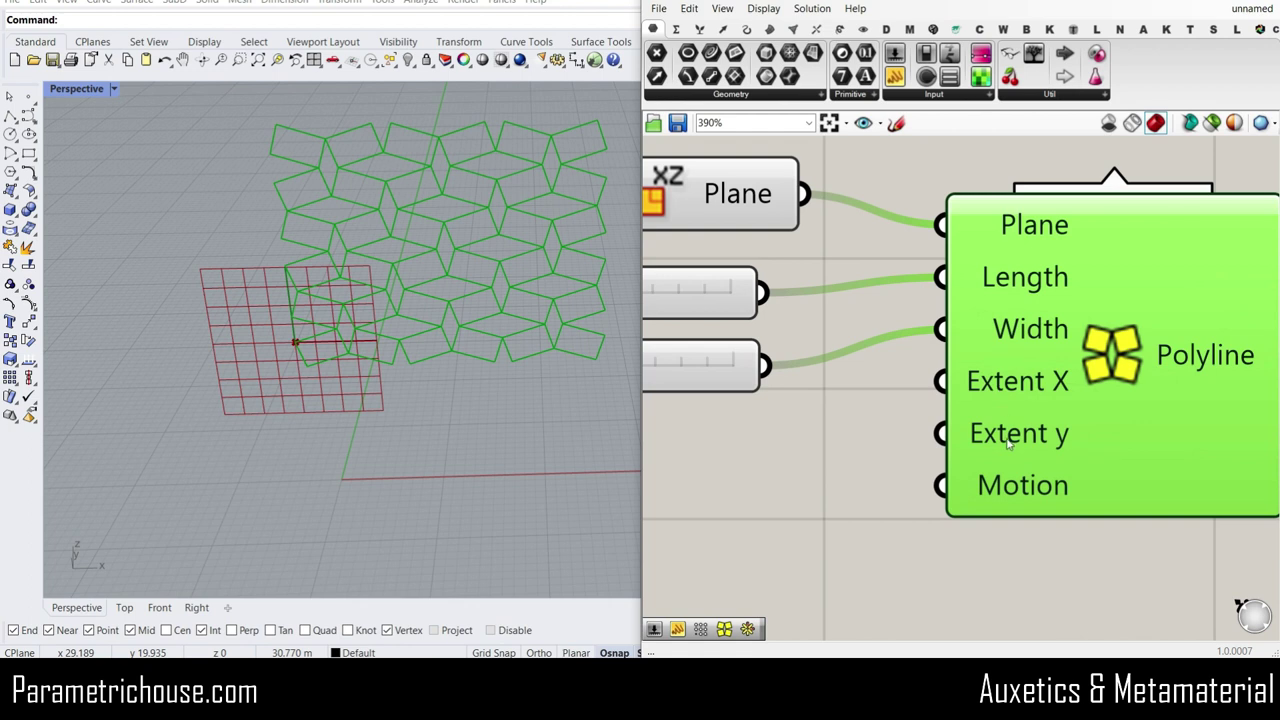
{"action": "double_click", "coordinate": [719, 463]}
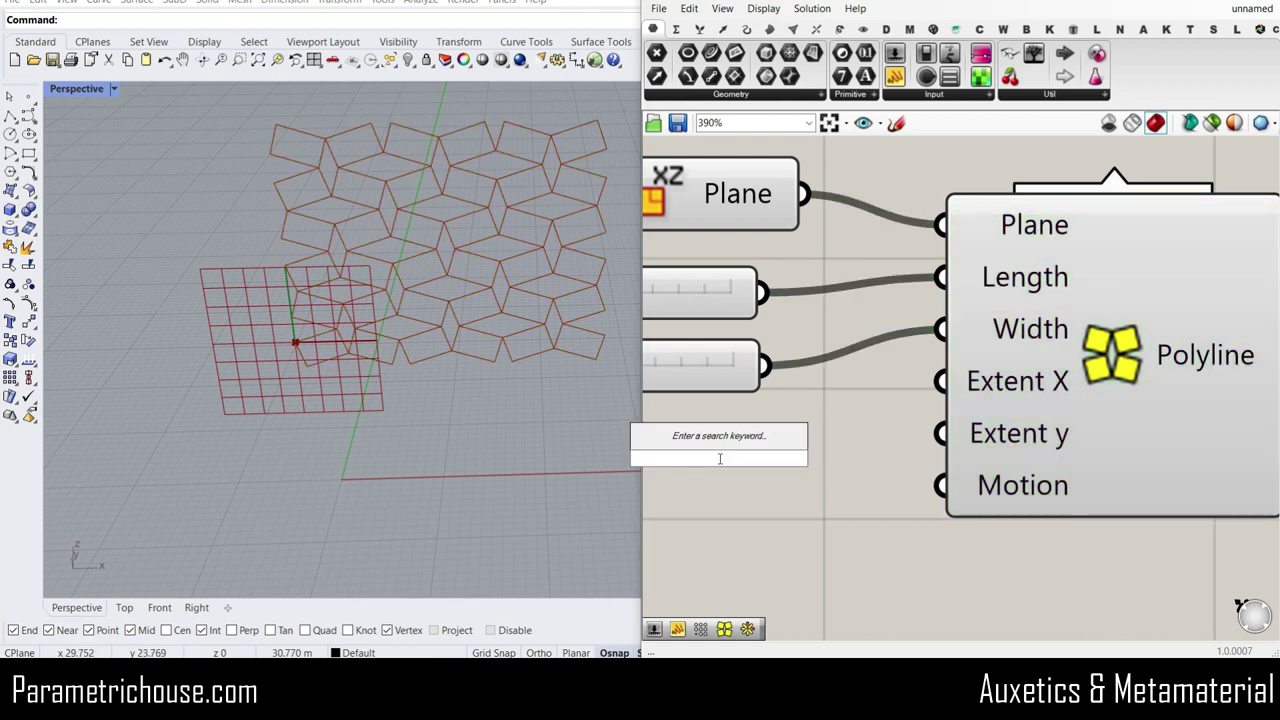
{"action": "type", "text": "1..8"}
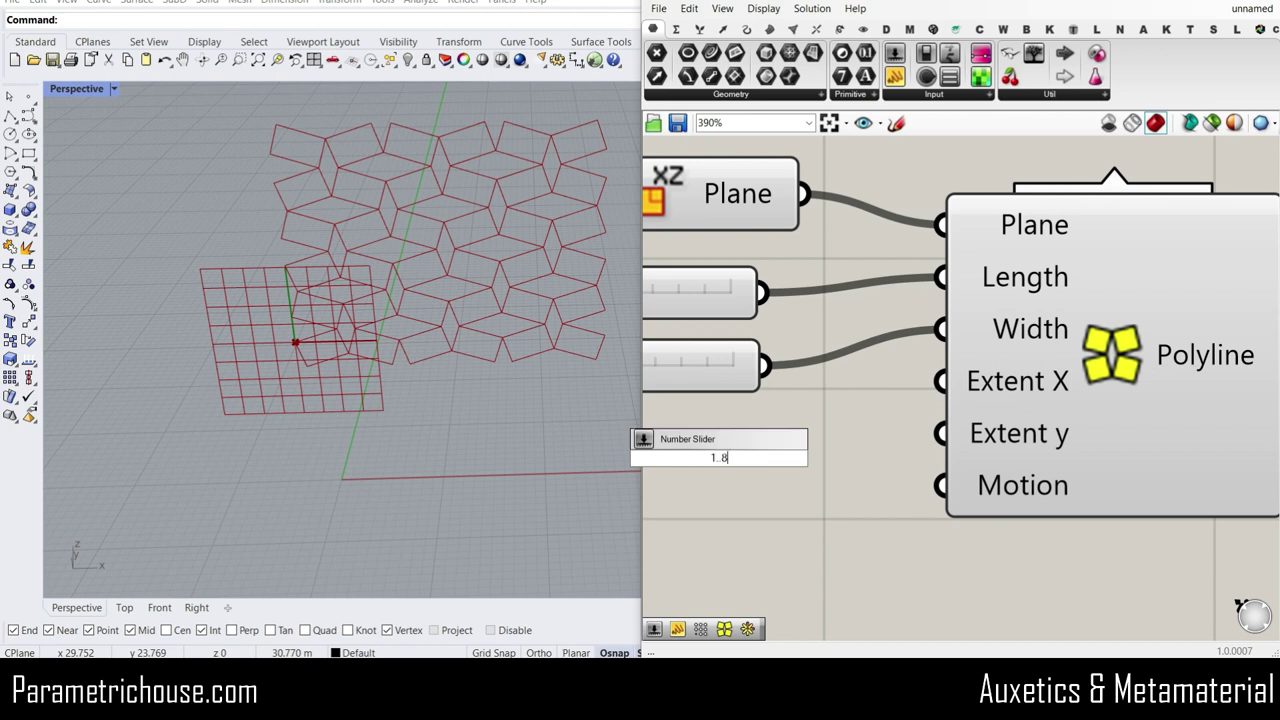
{"action": "key", "text": "Return"}
{"action": "left_click_drag", "start_coordinate": [840, 455], "coordinate": [705, 422]}
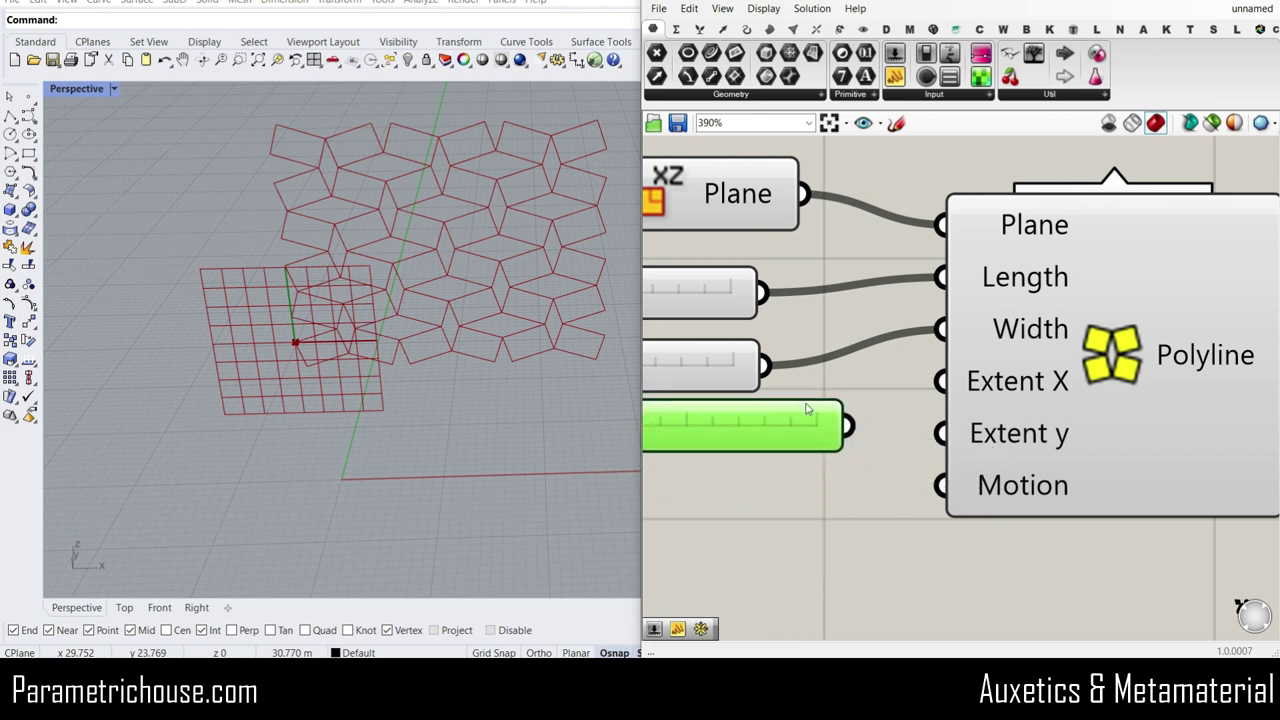
{"action": "scroll", "coordinate": [915, 420], "scroll_direction": "down", "scroll_amount": 3}
{"action": "left_click_drag", "start_coordinate": [915, 415], "coordinate": [1016, 416], "text": "alt"}
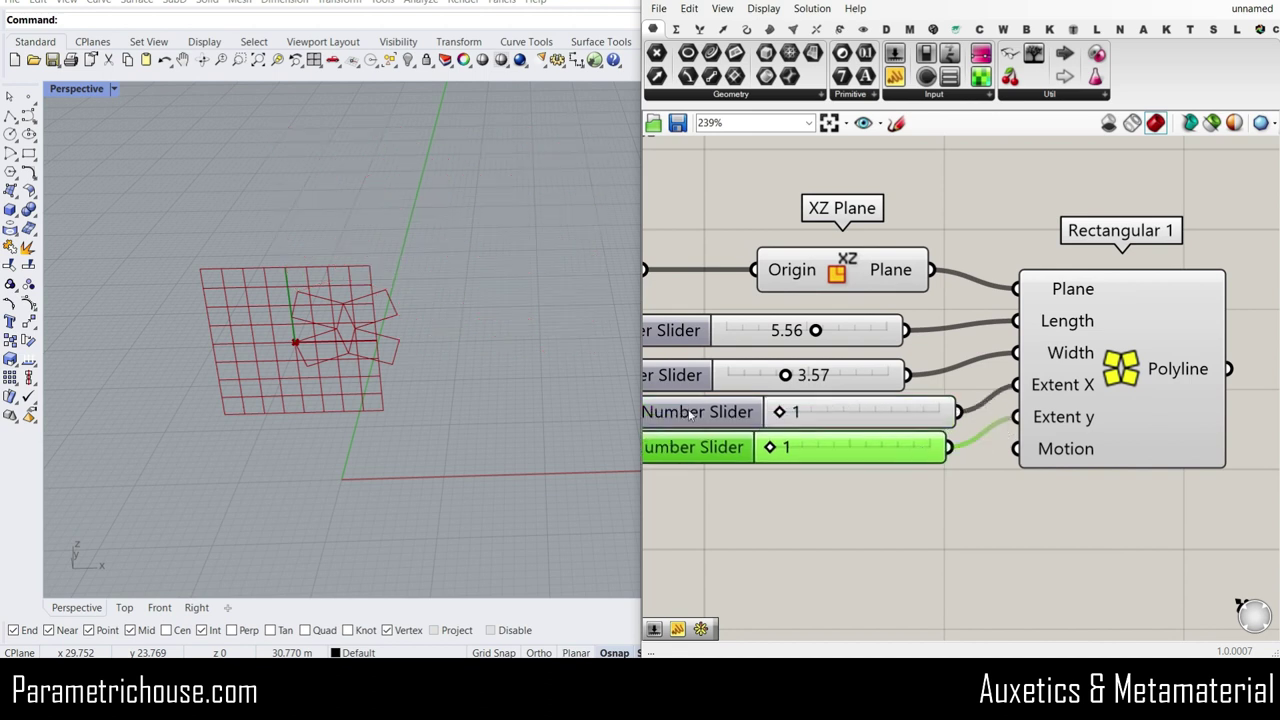
Add a 0.24 number slider, connect it to the Motion input of Rectangular 1 and set it to 0.63.
{"action": "scroll", "coordinate": [336, 345], "scroll_direction": "up", "scroll_amount": 3}
{"action": "right_click_drag", "start_coordinate": [780, 338], "coordinate": [875, 324]}
{"action": "scroll", "coordinate": [381, 325], "scroll_direction": "up", "scroll_amount": 4}
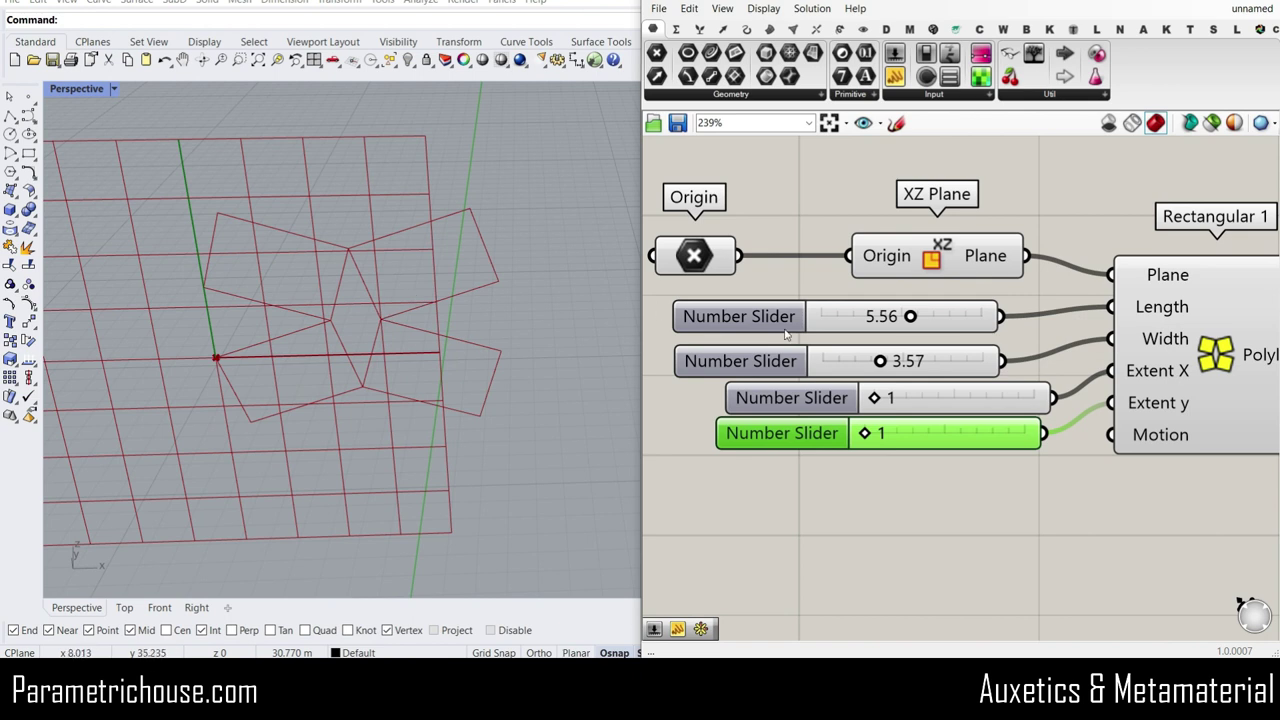
{"action": "right_click_drag", "start_coordinate": [1060, 378], "coordinate": [916, 374]}
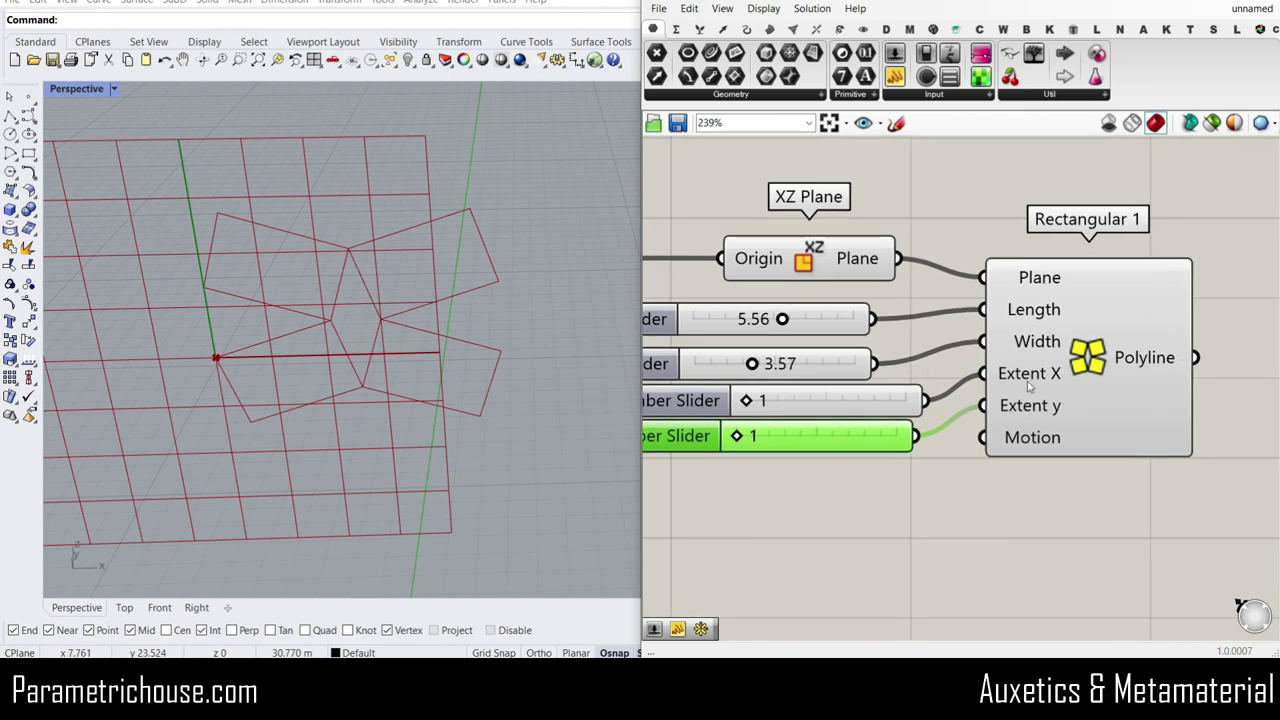
{"action": "mouse_move", "coordinate": [1043, 444]}
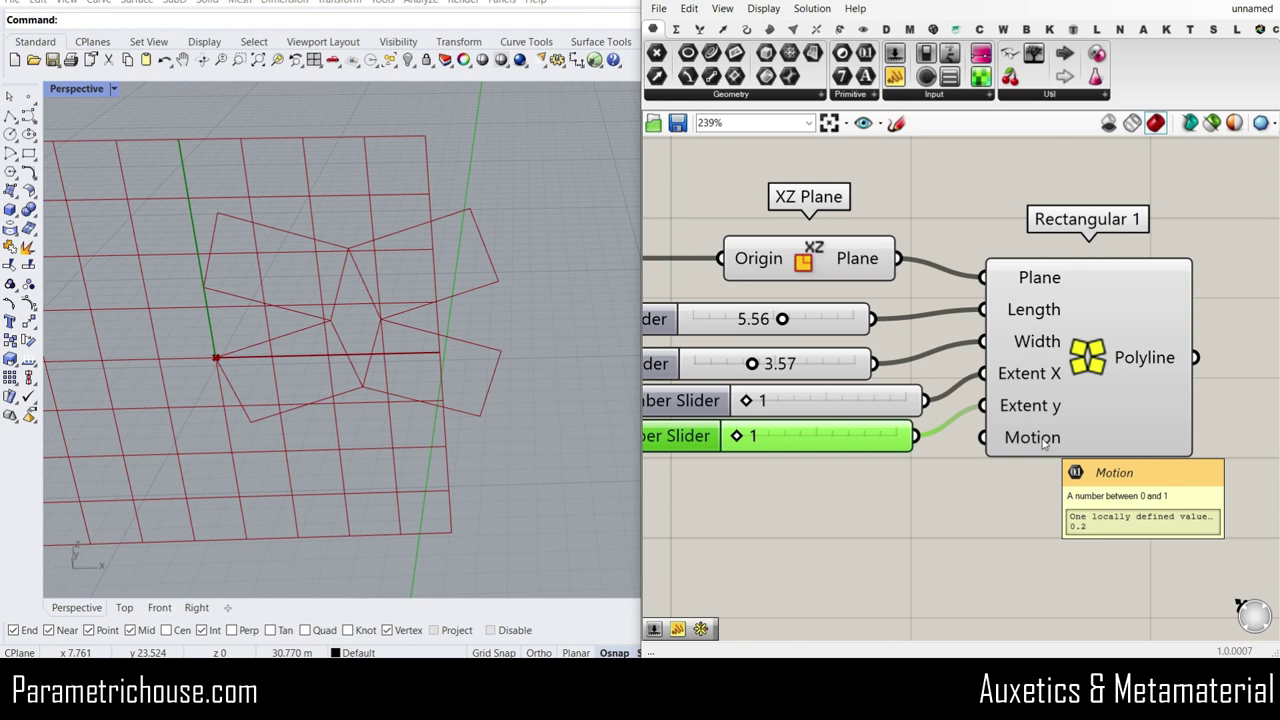
{"action": "right_click_drag", "start_coordinate": [1043, 444], "coordinate": [911, 430]}
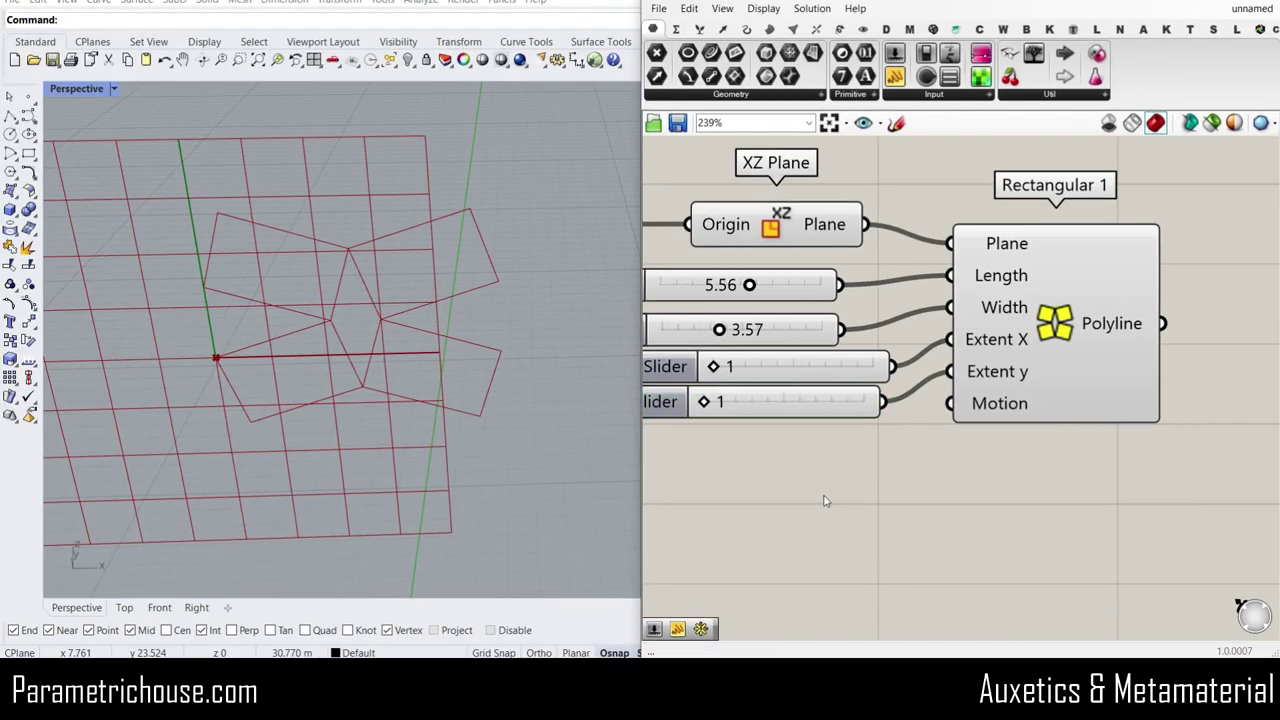
{"action": "double_click", "coordinate": [823, 482]}
{"action": "type", "text": "9"}
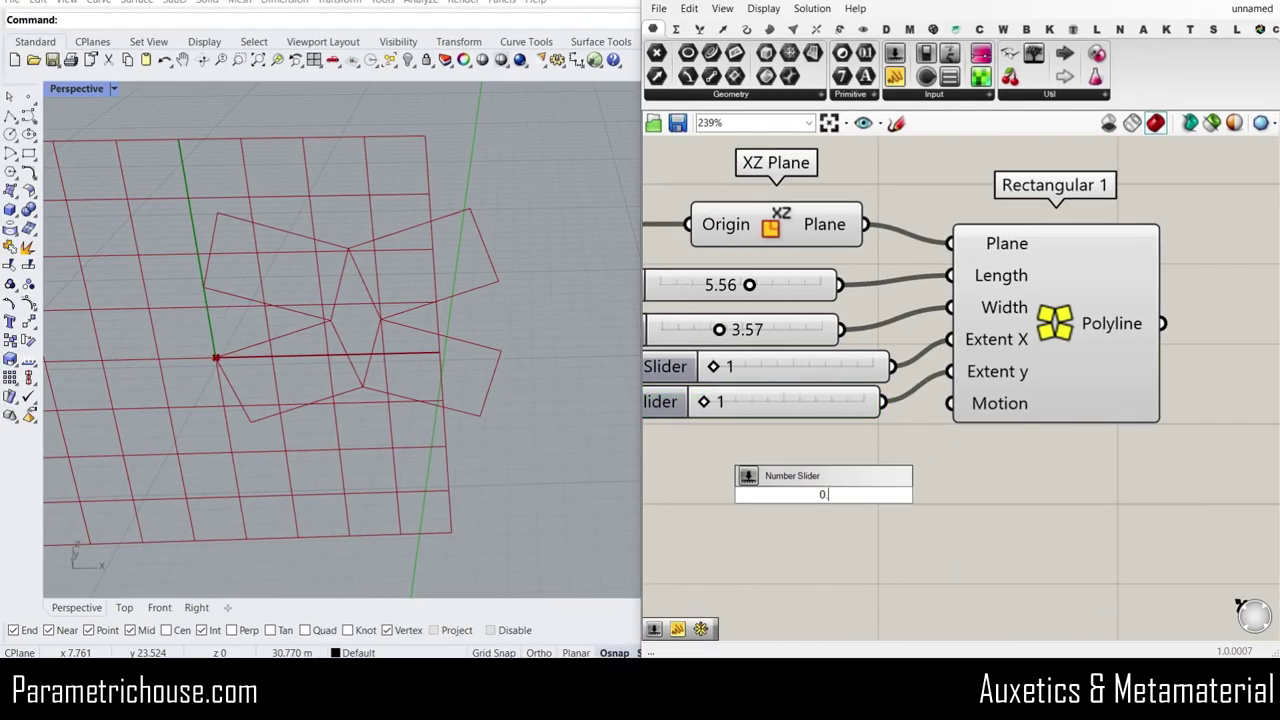
{"action": "key", "text": "Return"}
{"action": "left_click_drag", "start_coordinate": [963, 505], "coordinate": [928, 418]}
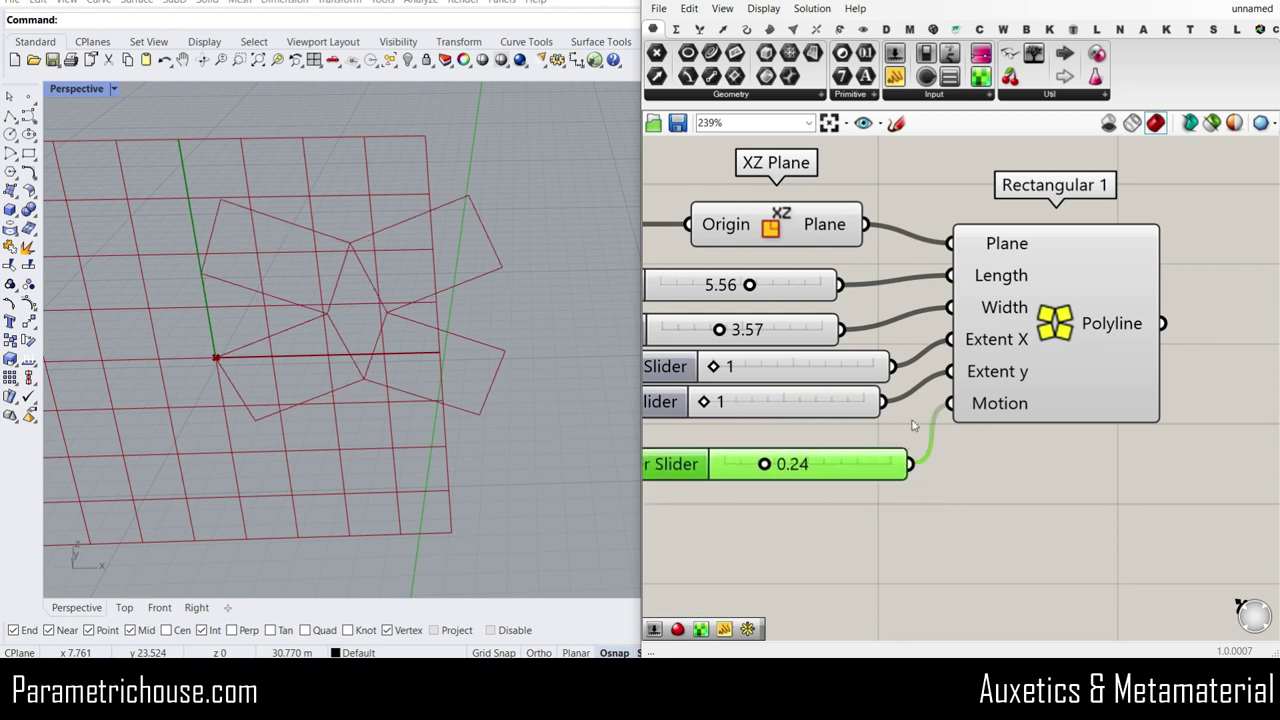
{"action": "left_click_drag", "start_coordinate": [765, 466], "coordinate": [831, 468]}
Set the Extent X slider to 4, the Extent y slider to 3 and the Motion slider to 0.38.
{"action": "scroll", "coordinate": [581, 394], "scroll_direction": "down", "scroll_amount": 5}
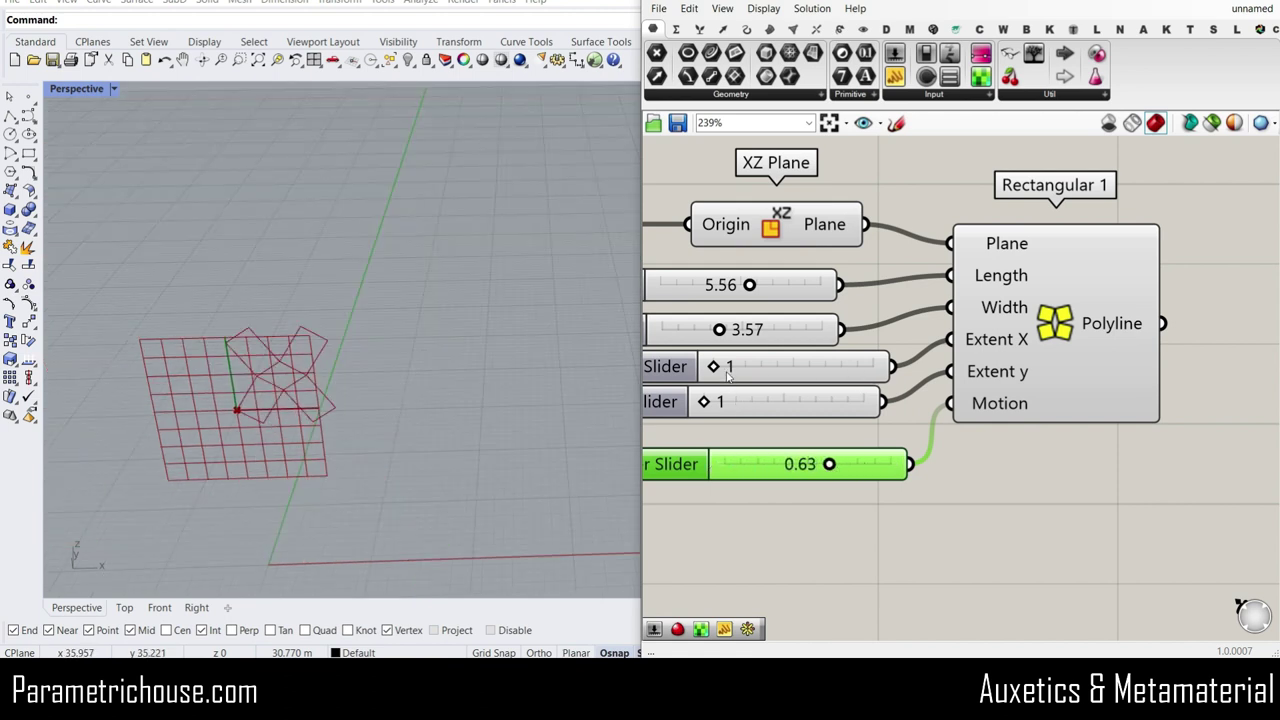
{"action": "left_click_drag", "start_coordinate": [727, 369], "coordinate": [782, 366]}
{"action": "left_click_drag", "start_coordinate": [706, 405], "coordinate": [752, 405]}
{"action": "scroll", "coordinate": [378, 393], "scroll_direction": "down", "scroll_amount": 5}
{"action": "scroll", "coordinate": [378, 393], "scroll_direction": "up", "scroll_amount": 2}
{"action": "mouse_move", "coordinate": [830, 464]}
{"action": "left_mouse_down"}
{"action": "mouse_move", "coordinate": [749, 464]}
{"action": "mouse_move", "coordinate": [859, 464]}
{"action": "mouse_move", "coordinate": [759, 463]}
{"action": "mouse_move", "coordinate": [812, 463]}
{"action": "left_mouse_up"}
{"action": "scroll", "coordinate": [394, 367], "scroll_direction": "up", "scroll_amount": 3}
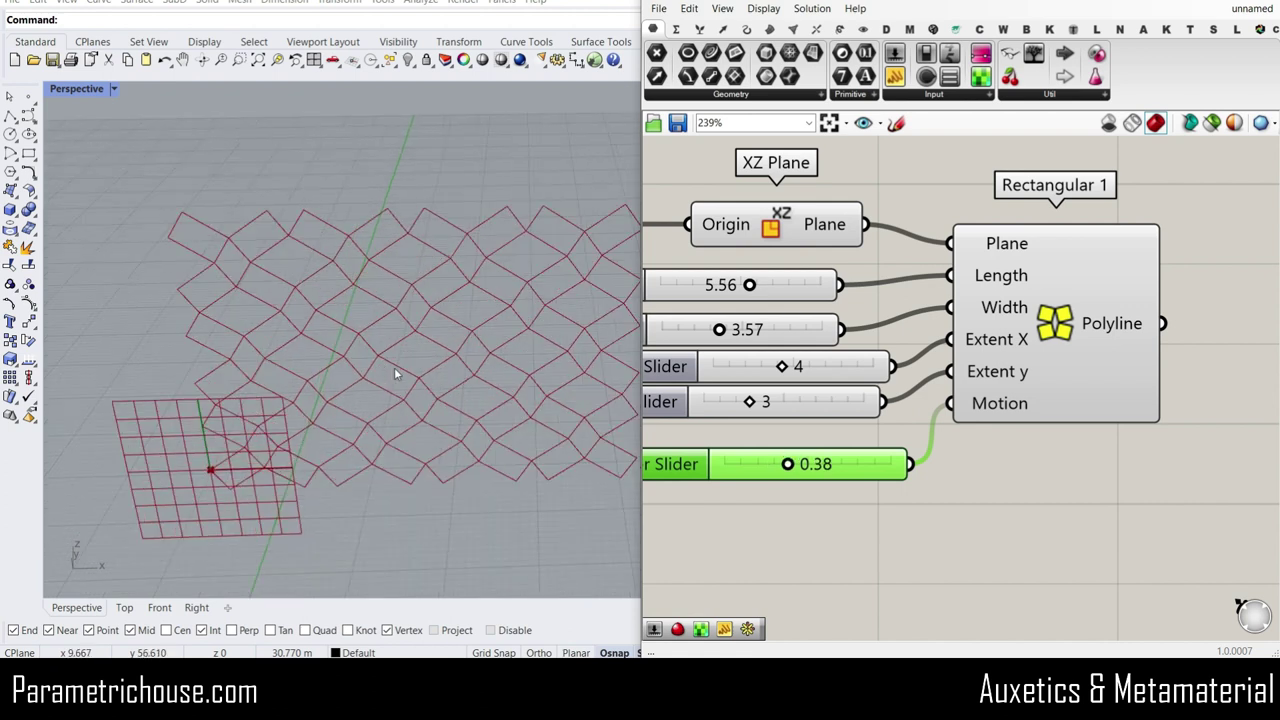
Add a Surface parameter and connect the Polyline output of Rectangular 1 to it.
{"action": "scroll", "coordinate": [707, 345], "scroll_direction": "down", "scroll_amount": 2}
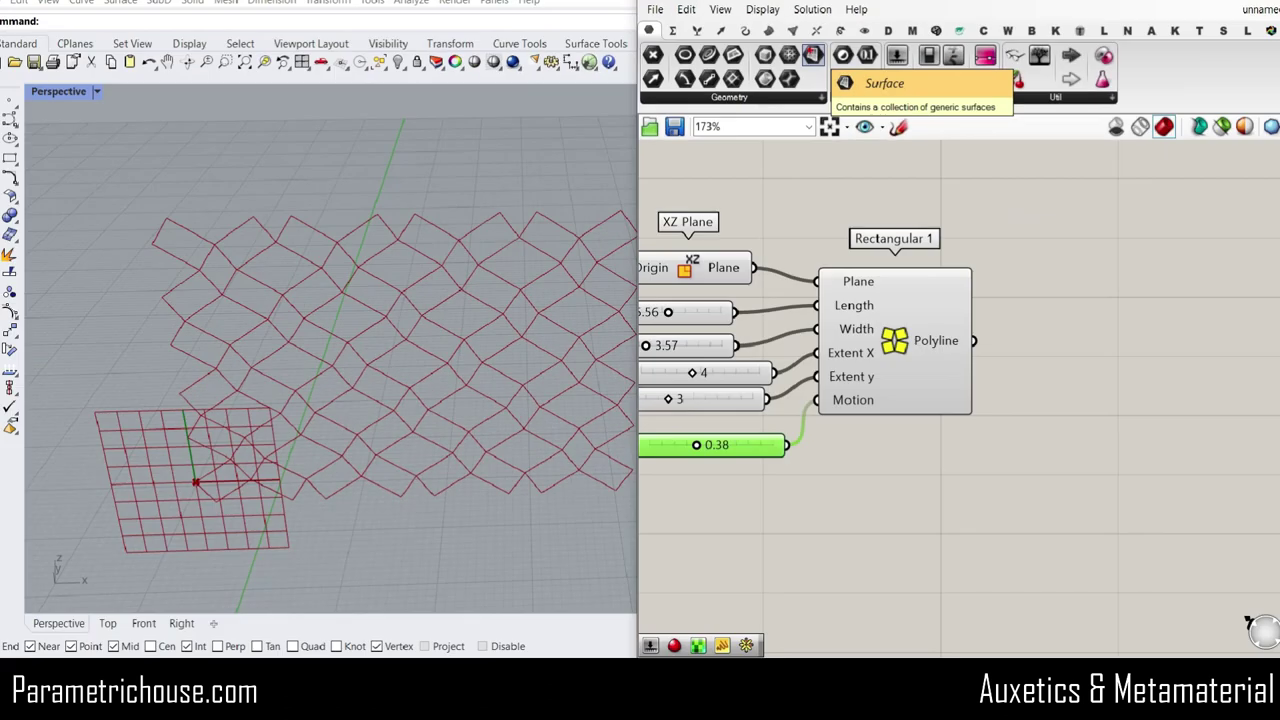
{"action": "left_click_drag", "start_coordinate": [812, 52], "coordinate": [1023, 341]}
{"action": "left_click_drag", "start_coordinate": [1043, 340], "coordinate": [1046, 331]}
{"action": "left_click", "coordinate": [1010, 388]}
{"action": "right_click_drag", "start_coordinate": [686, 477], "coordinate": [730, 476]}
{"action": "scroll", "coordinate": [249, 426], "scroll_direction": "down", "scroll_amount": 3}
{"action": "scroll", "coordinate": [822, 450], "scroll_direction": "up", "scroll_amount": 3}
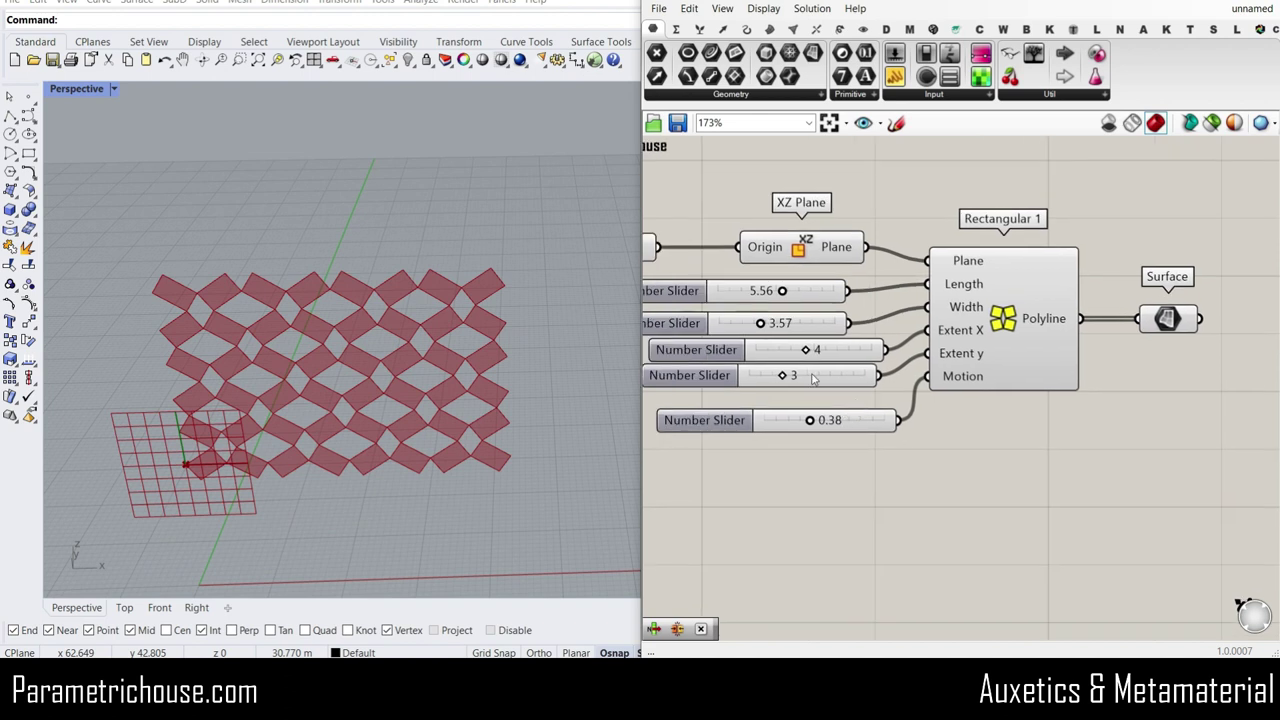
Try a Motion value of 0.60, reduce the Extent X slider to 3 and set the Motion slider to 0.41.
{"action": "left_click_drag", "start_coordinate": [826, 460], "coordinate": [889, 455]}
{"action": "scroll", "coordinate": [333, 358], "scroll_direction": "up", "scroll_amount": 6}
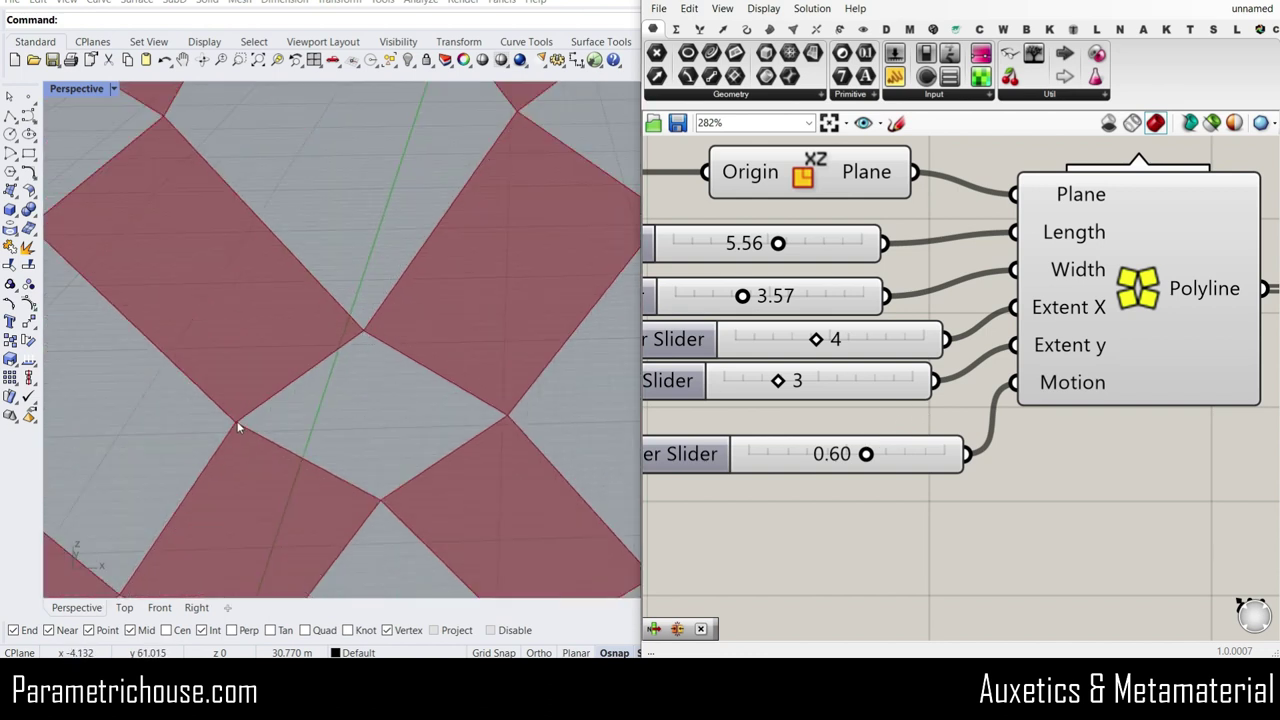
{"action": "scroll", "coordinate": [307, 427], "scroll_direction": "down", "scroll_amount": 8}
{"action": "mouse_move", "coordinate": [783, 386]}
{"action": "left_mouse_down"}
{"action": "mouse_move", "coordinate": [757, 386]}
{"action": "mouse_move", "coordinate": [785, 387]}
{"action": "left_mouse_up"}
{"action": "left_click_drag", "start_coordinate": [821, 335], "coordinate": [797, 343]}
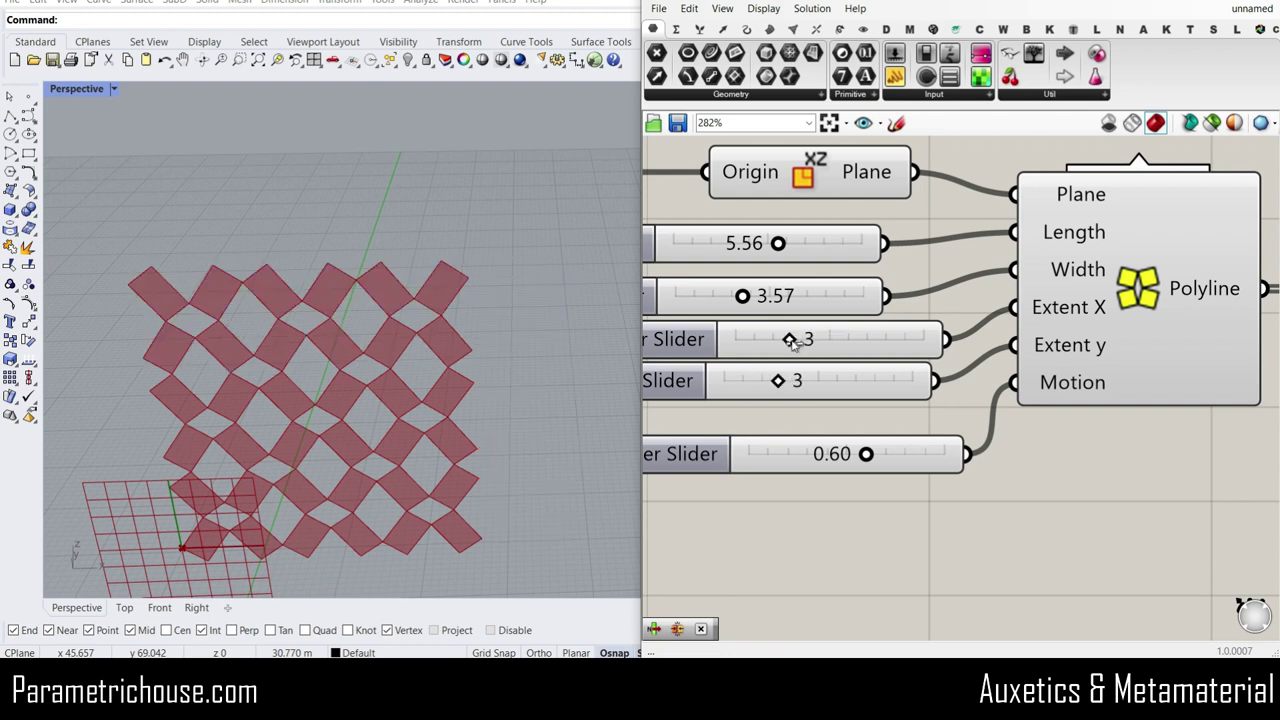
{"action": "left_click_drag", "start_coordinate": [868, 454], "coordinate": [829, 454]}
Duplicate the Rectangular 1 component below the original, keeping its input connections.
{"action": "scroll", "coordinate": [378, 283], "scroll_direction": "down", "scroll_amount": 5}
{"action": "right_click_drag", "start_coordinate": [378, 281], "coordinate": [490, 378]}
{"action": "scroll", "coordinate": [459, 440], "scroll_direction": "up", "scroll_amount": 7}
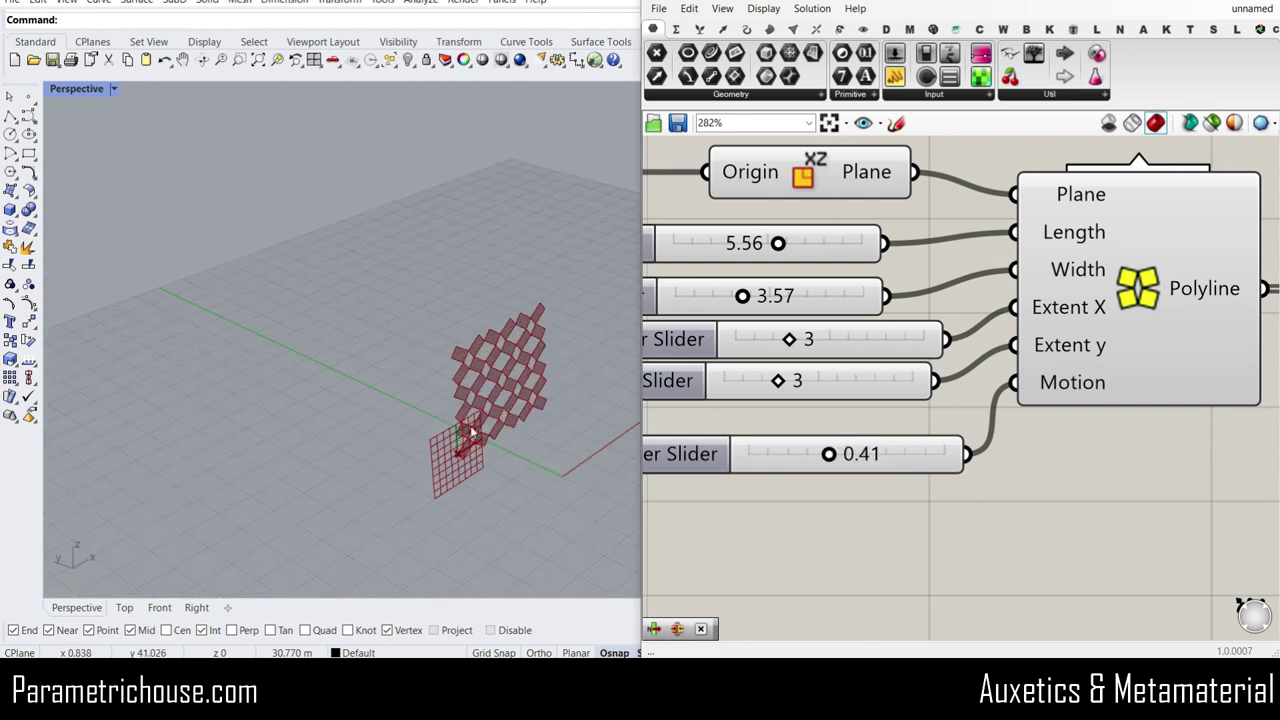
{"action": "scroll", "coordinate": [757, 310], "scroll_direction": "down", "scroll_amount": 4}
{"action": "left_click", "coordinate": [912, 284]}
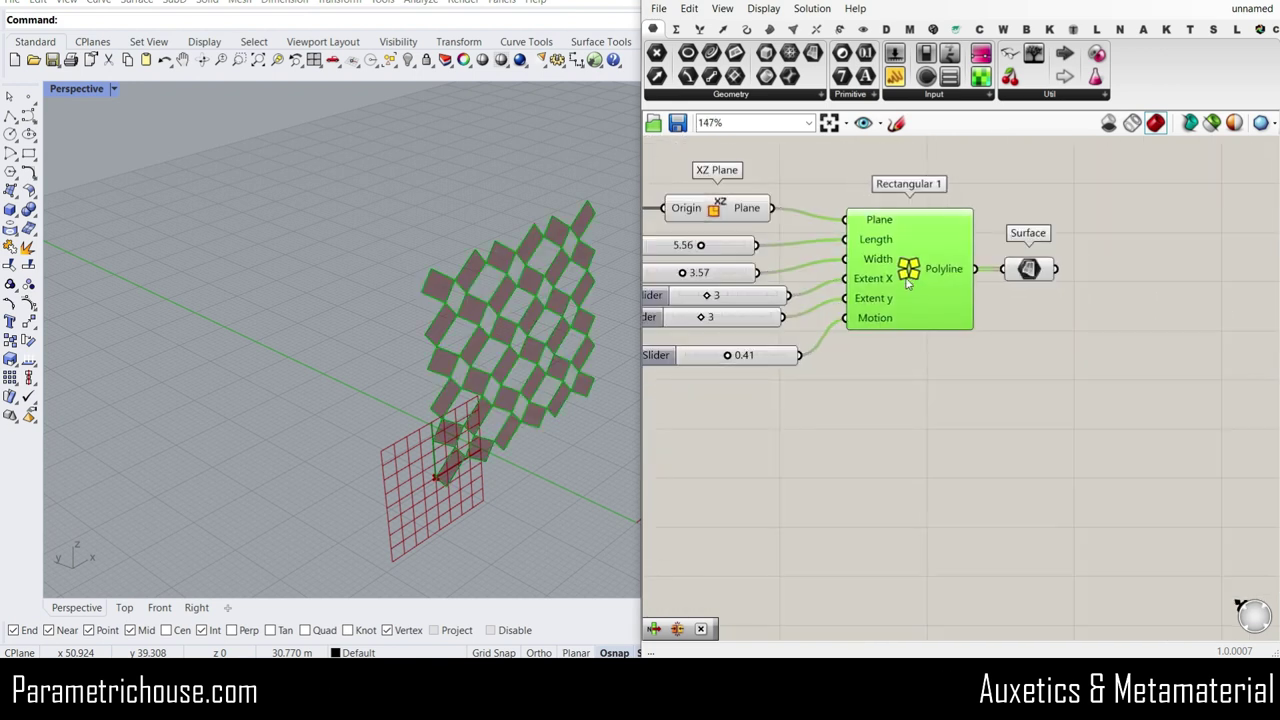
{"action": "left_click_drag", "start_coordinate": [932, 307], "coordinate": [934, 450], "text": "alt"}
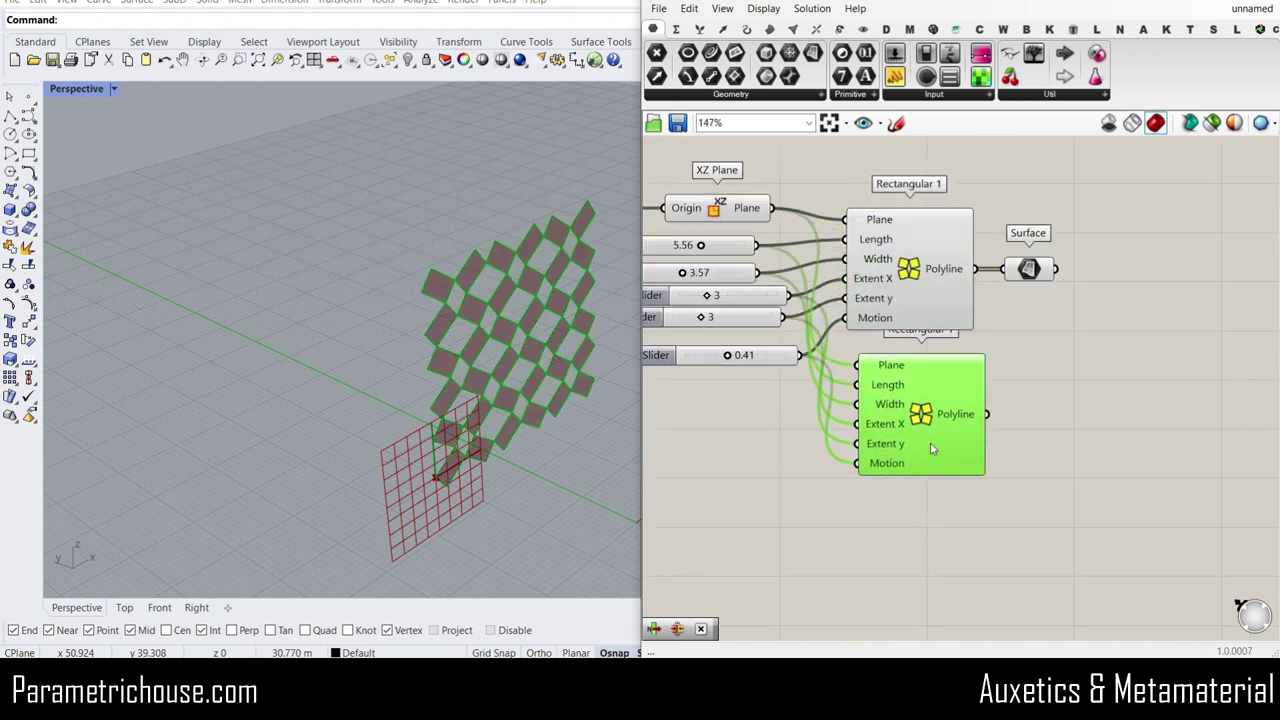
Add a YZ Plane component and place it beside the duplicated Rectangular 1 component.
{"action": "scroll", "coordinate": [757, 443], "scroll_direction": "up", "scroll_amount": 3}
{"action": "left_click", "coordinate": [741, 385]}
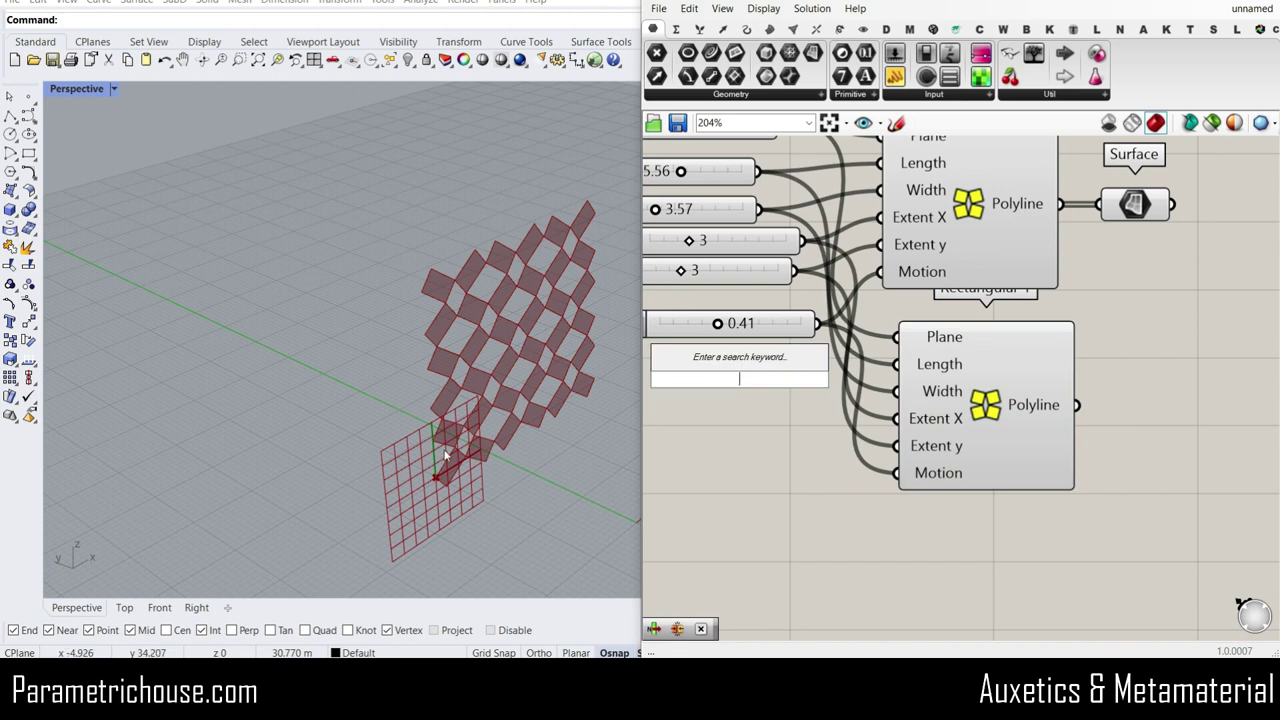
{"action": "type", "text": "yz"}
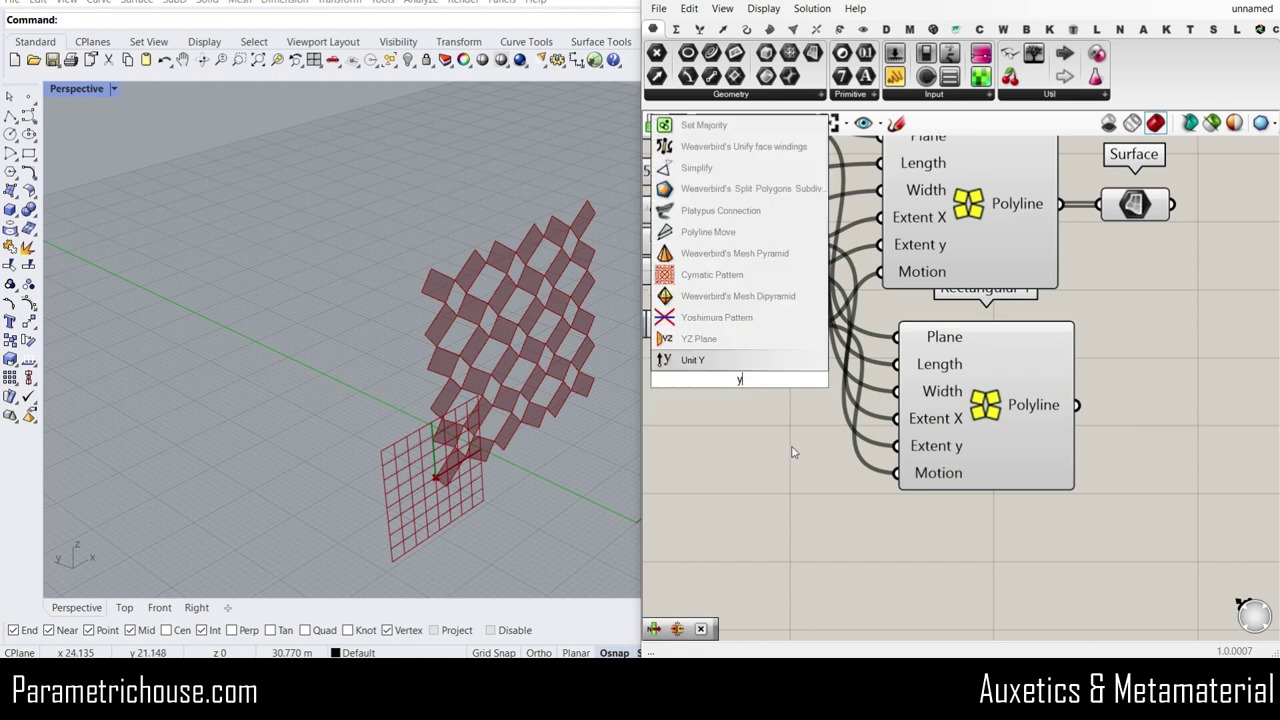
{"action": "left_click", "coordinate": [738, 362]}
{"action": "right_click_drag", "start_coordinate": [743, 385], "coordinate": [848, 522]}
{"action": "left_click", "coordinate": [848, 522]}
{"action": "scroll", "coordinate": [848, 522], "scroll_direction": "down", "scroll_amount": 3}
{"action": "left_click_drag", "start_coordinate": [848, 522], "coordinate": [778, 321]}
{"action": "scroll", "coordinate": [777, 322], "scroll_direction": "up", "scroll_amount": 4}
{"action": "right_click_drag", "start_coordinate": [674, 378], "coordinate": [764, 381]}
{"action": "left_click_drag", "start_coordinate": [768, 330], "coordinate": [771, 326]}
Connect the shared Origin point to the YZ Plane and its Plane output to the duplicated Rectangular 1's Plane input.
{"action": "right_click_drag", "start_coordinate": [831, 364], "coordinate": [751, 320]}
{"action": "scroll", "coordinate": [751, 320], "scroll_direction": "down", "scroll_amount": 3}
{"action": "left_click_drag", "start_coordinate": [772, 293], "coordinate": [853, 534]}
{"action": "scroll", "coordinate": [853, 534], "scroll_direction": "up", "scroll_amount": 3}
{"action": "right_click_drag", "start_coordinate": [996, 530], "coordinate": [903, 480]}
{"action": "left_click_drag", "start_coordinate": [873, 477], "coordinate": [948, 420]}
Set the Length slider to 5.49 and the Width slider to 3.39.
{"action": "right_click_drag", "start_coordinate": [511, 455], "coordinate": [400, 415]}
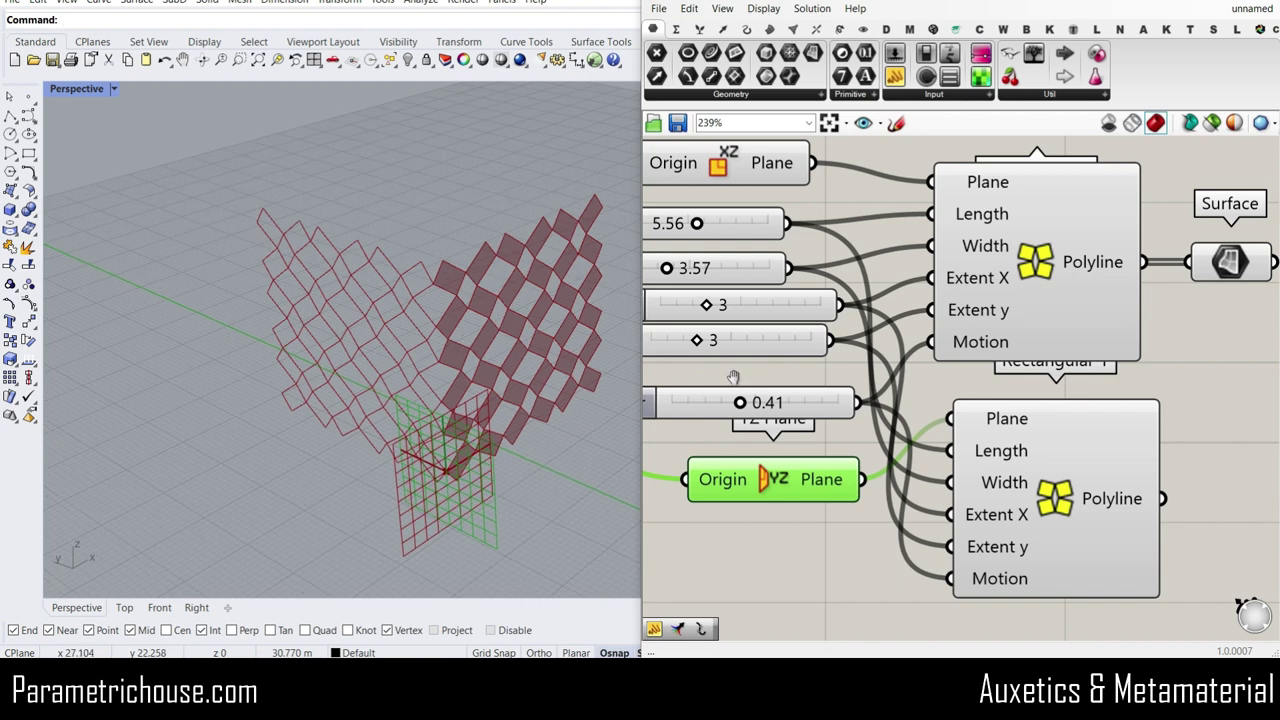
{"action": "scroll", "coordinate": [733, 385], "scroll_direction": "up", "scroll_amount": 2}
{"action": "mouse_move", "coordinate": [720, 216]}
{"action": "left_mouse_down"}
{"action": "mouse_move", "coordinate": [732, 214]}
{"action": "mouse_move", "coordinate": [720, 217]}
{"action": "left_mouse_up"}
{"action": "left_click_drag", "start_coordinate": [675, 276], "coordinate": [673, 272]}
Reposition the Surface parameter and add the duplicated Rectangular 1's Polyline output as a second source for it.
{"action": "scroll", "coordinate": [1000, 447], "scroll_direction": "down", "scroll_amount": 8}
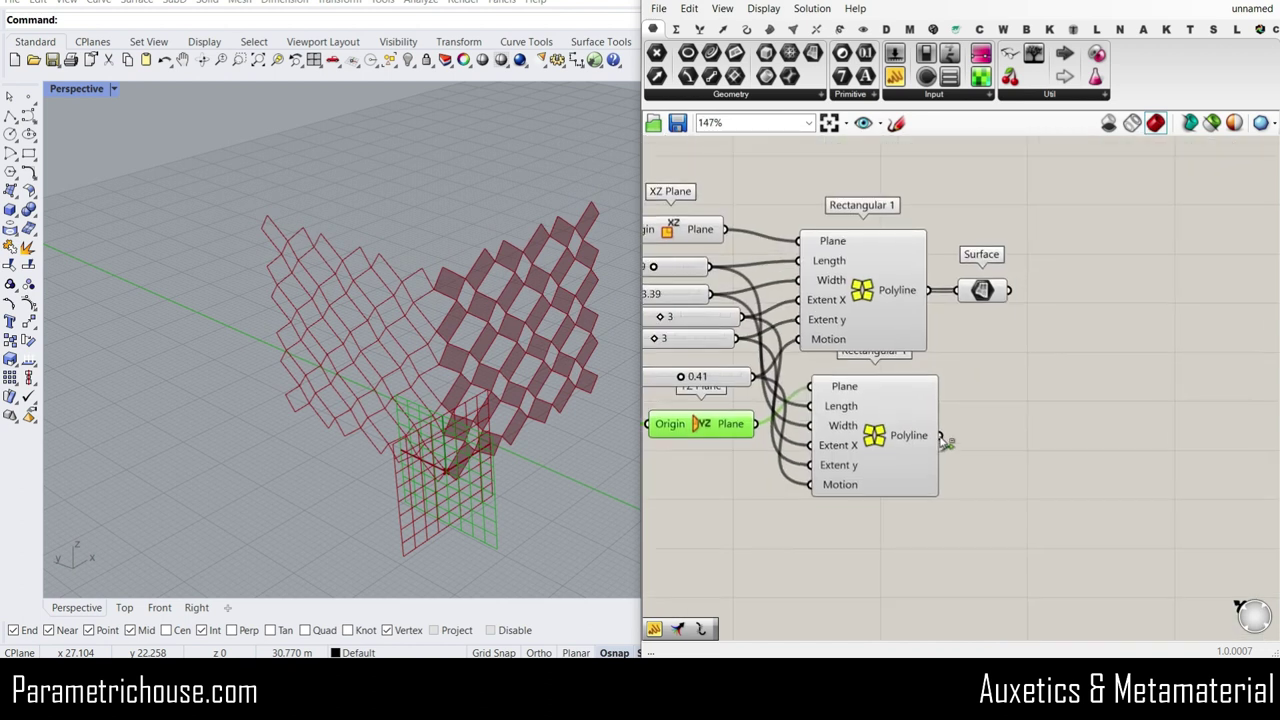
{"action": "left_click_drag", "start_coordinate": [967, 301], "coordinate": [1043, 361]}
{"action": "left_click", "coordinate": [1013, 321]}
{"action": "right_click_drag", "start_coordinate": [449, 435], "coordinate": [430, 438]}
Set the shared Motion slider to 0.64.
{"action": "scroll", "coordinate": [860, 395], "scroll_direction": "up", "scroll_amount": 2}
{"action": "right_click_drag", "start_coordinate": [760, 395], "coordinate": [885, 395]}
{"action": "scroll", "coordinate": [860, 395], "scroll_direction": "up", "scroll_amount": 2}
{"action": "left_click", "coordinate": [797, 391]}
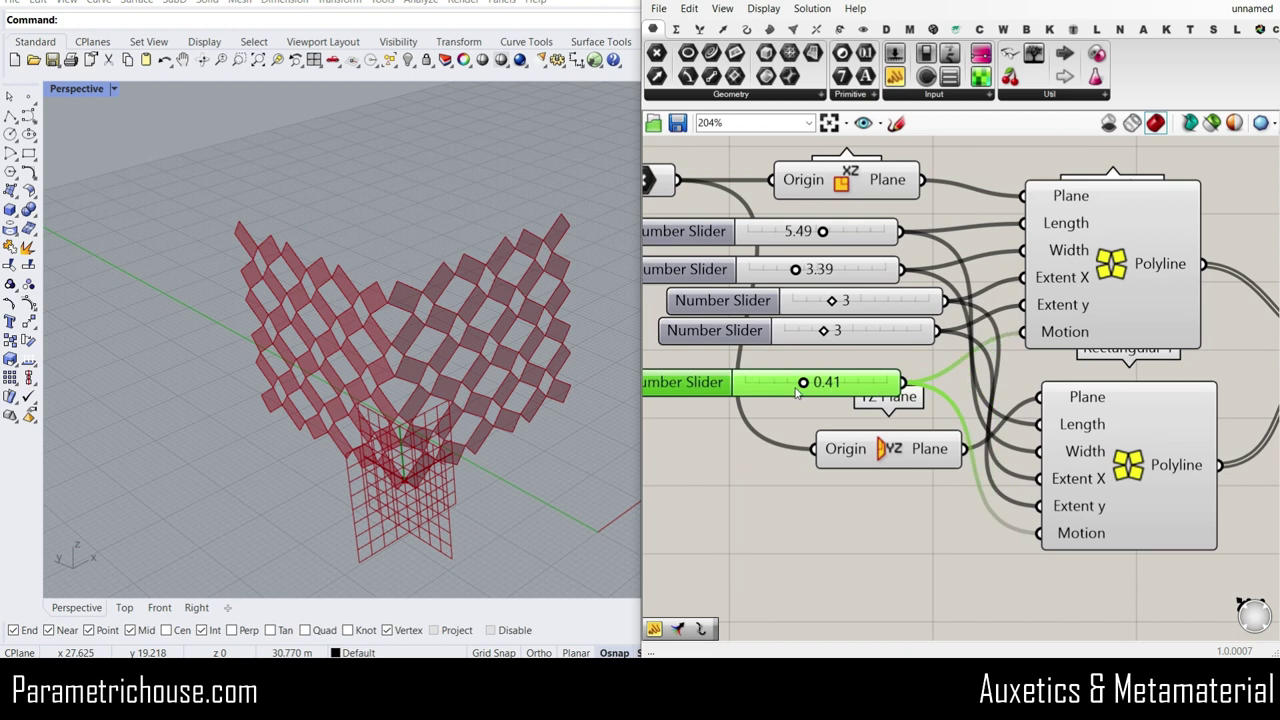
{"action": "left_click_drag", "start_coordinate": [803, 386], "coordinate": [835, 381]}
Examine the two perpendicular auxetic panels from several angles in the Perspective viewport.
{"action": "scroll", "coordinate": [433, 377], "scroll_direction": "down", "scroll_amount": 3}
{"action": "scroll", "coordinate": [433, 377], "scroll_direction": "down", "scroll_amount": 2}
{"action": "scroll", "coordinate": [385, 322], "scroll_direction": "up", "scroll_amount": 5}
{"action": "right_click_drag", "start_coordinate": [407, 427], "coordinate": [236, 289]}
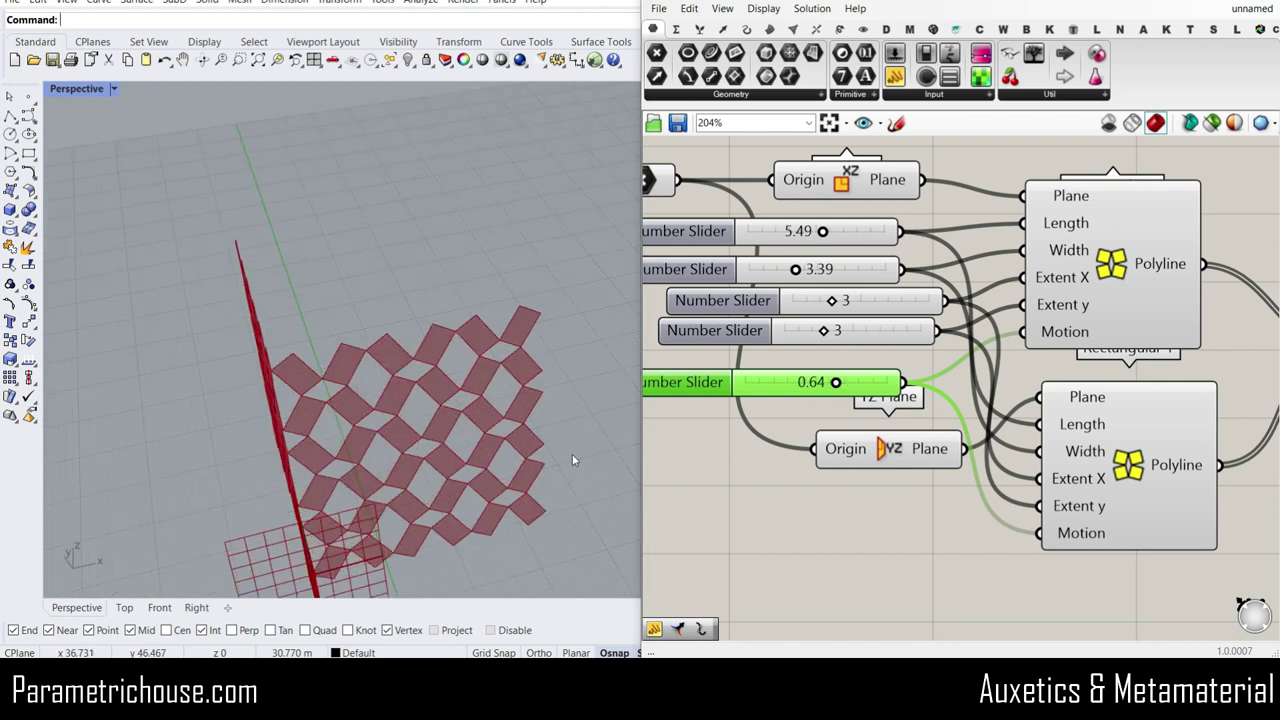
{"action": "scroll", "coordinate": [452, 399], "scroll_direction": "down", "scroll_amount": 5}
{"action": "right_click_drag", "start_coordinate": [452, 399], "coordinate": [417, 386]}
{"action": "scroll", "coordinate": [446, 385], "scroll_direction": "up", "scroll_amount": 3}
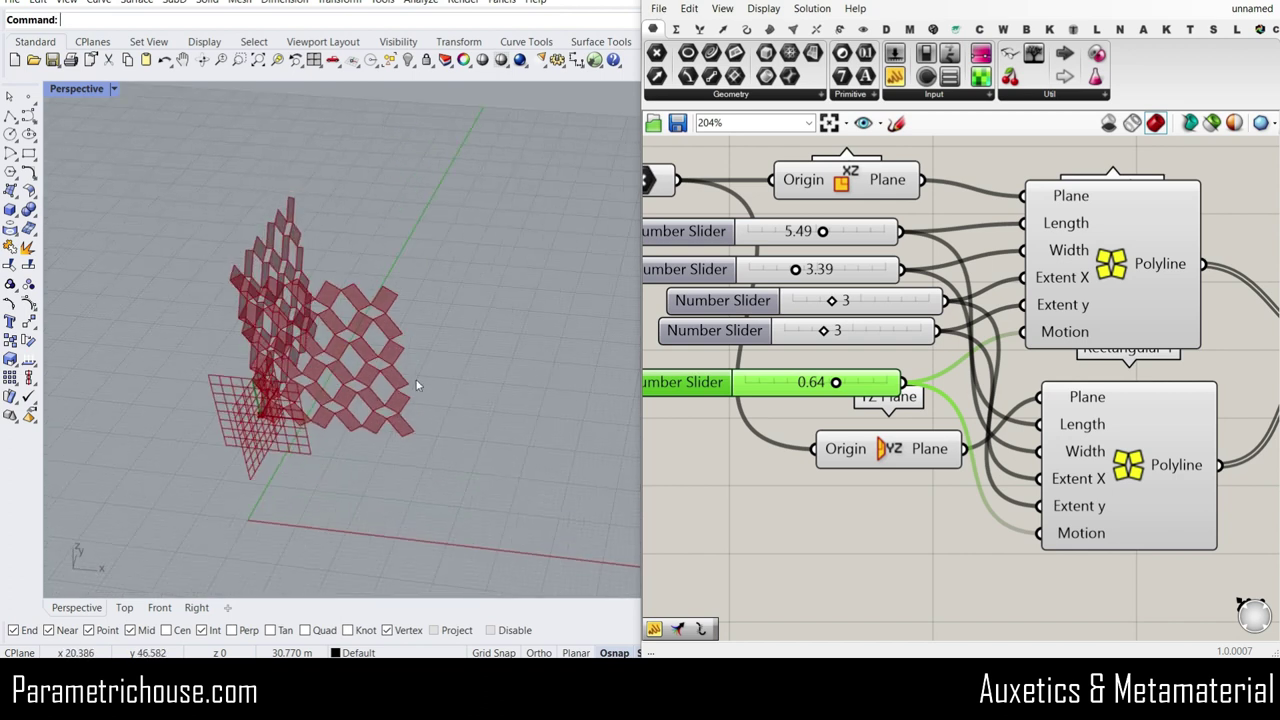
{"action": "right_click_drag", "start_coordinate": [394, 434], "coordinate": [466, 422]}
Add a Mirror component, connect the Surface parameter to its Geometry input and move it away from Surface.
{"action": "scroll", "coordinate": [967, 368], "scroll_direction": "down", "scroll_amount": 5}
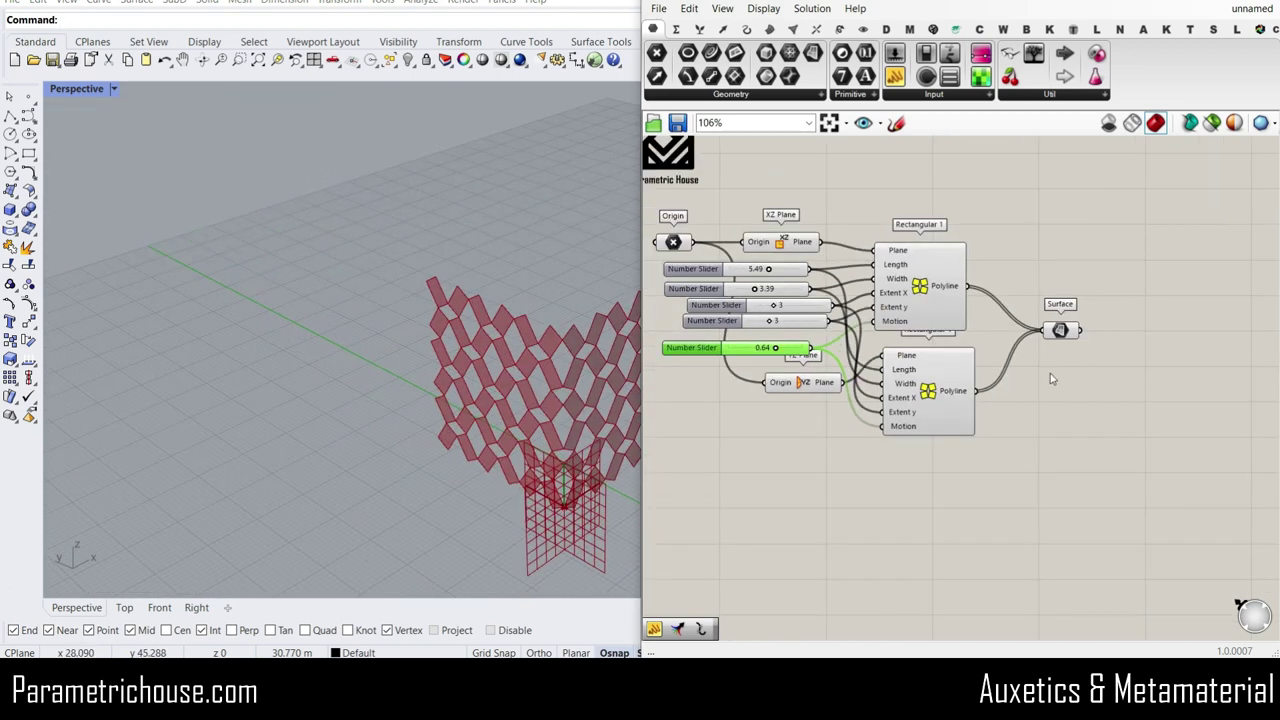
{"action": "scroll", "coordinate": [860, 345], "scroll_direction": "up", "scroll_amount": 4}
{"action": "left_click", "coordinate": [853, 360]}
{"action": "left_click", "coordinate": [1010, 396]}
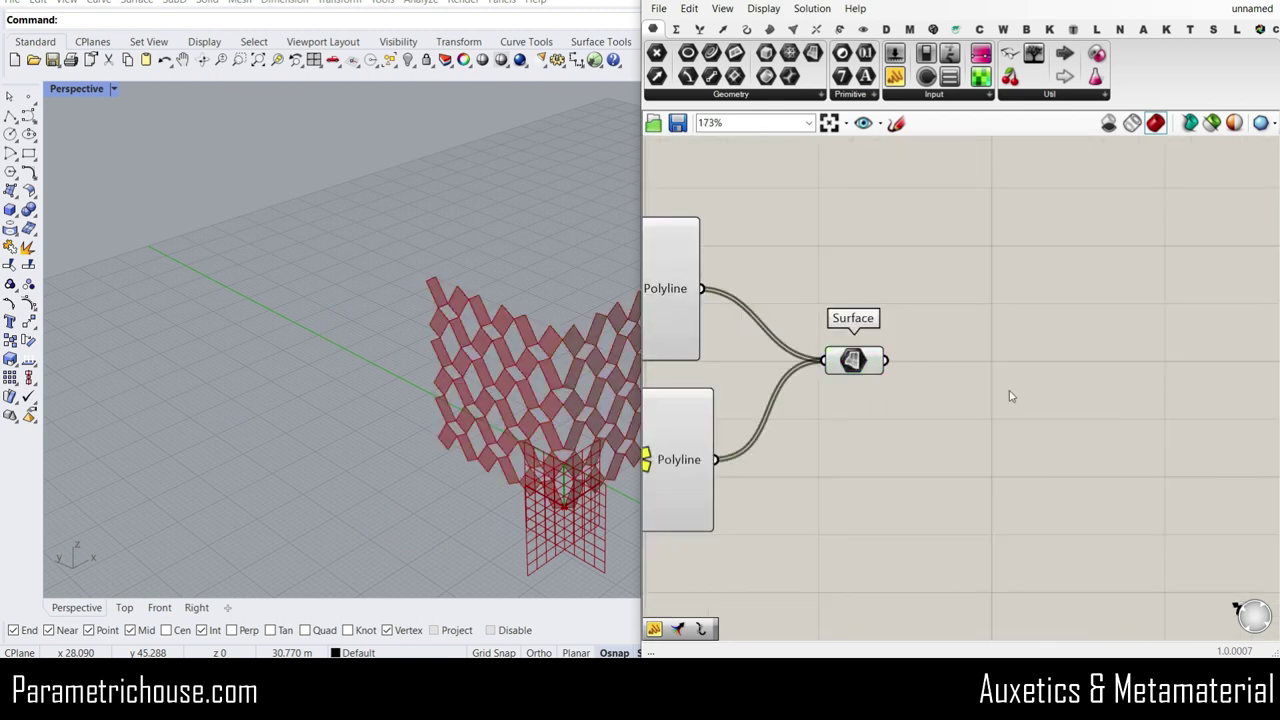
{"action": "double_click", "coordinate": [1010, 396]}
{"action": "type", "text": "mir"}
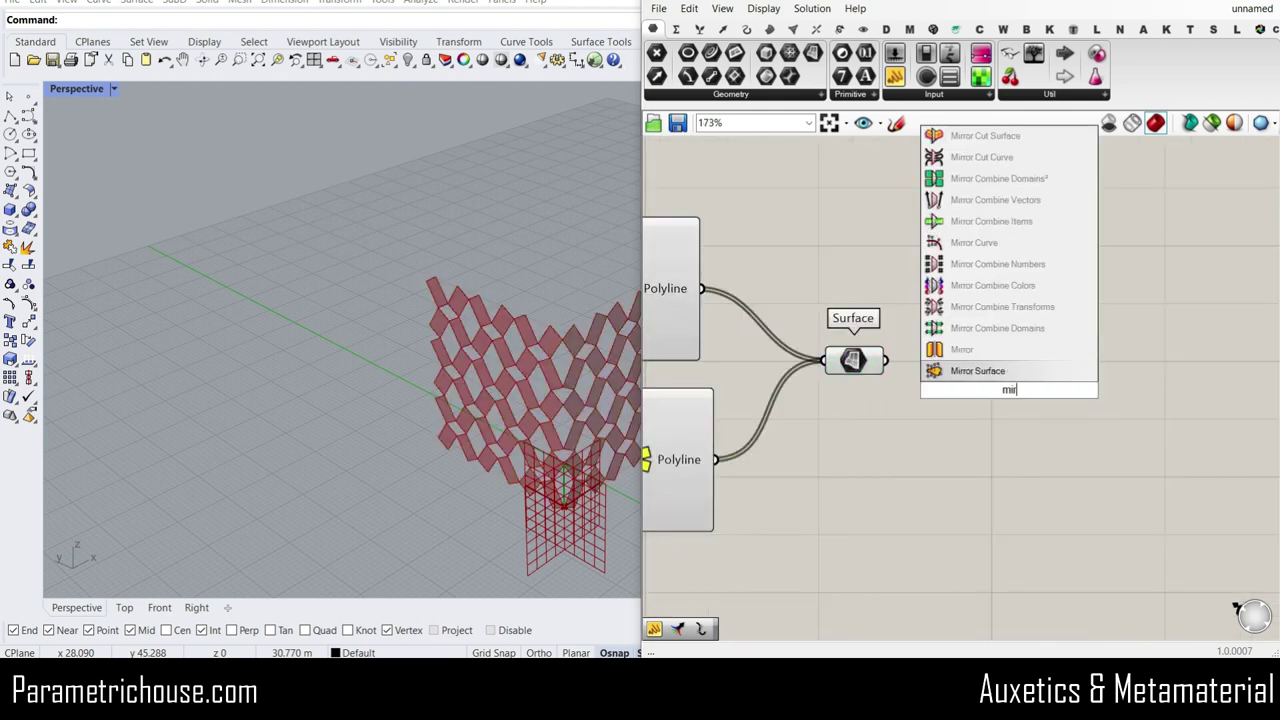
{"action": "left_click", "coordinate": [962, 350]}
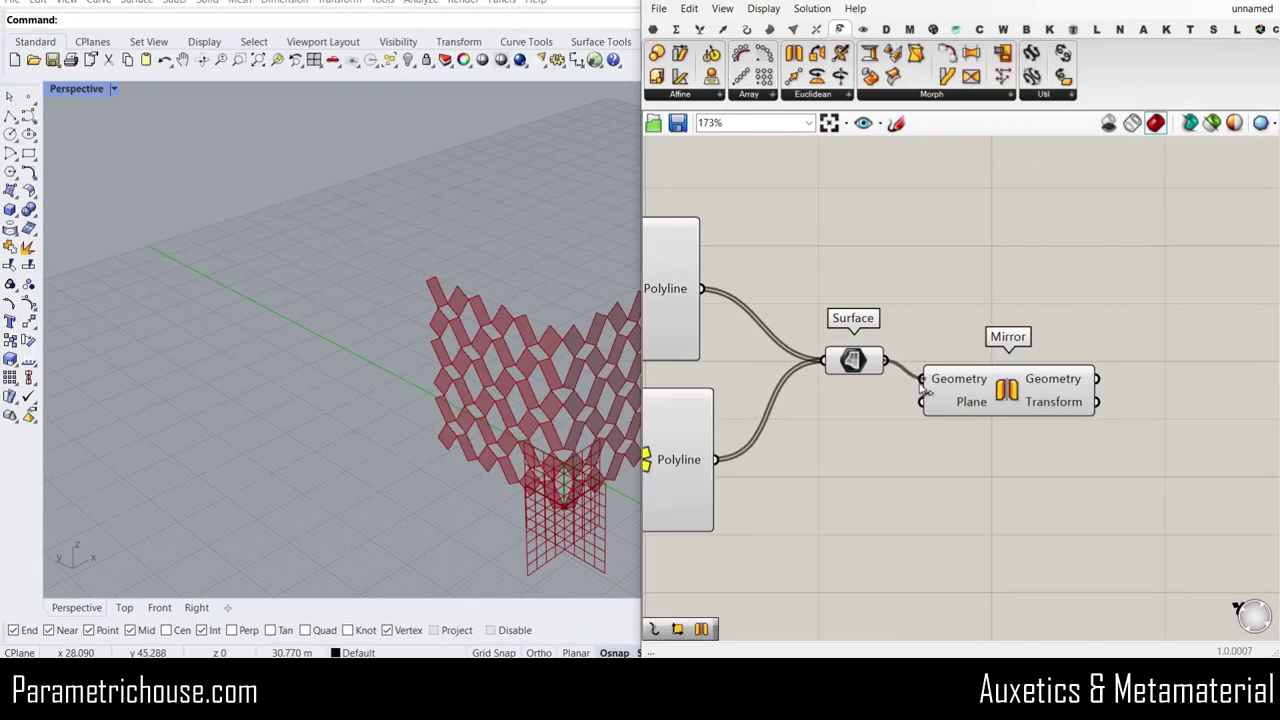
{"action": "left_click_drag", "start_coordinate": [921, 388], "coordinate": [922, 389]}
{"action": "right_click_drag", "start_coordinate": [951, 401], "coordinate": [876, 346]}
{"action": "left_click_drag", "start_coordinate": [928, 353], "coordinate": [1112, 409]}
Add another XZ Plane component, connect its Plane output to the Mirror's Plane input and locate it in the viewport.
{"action": "left_click", "coordinate": [893, 463]}
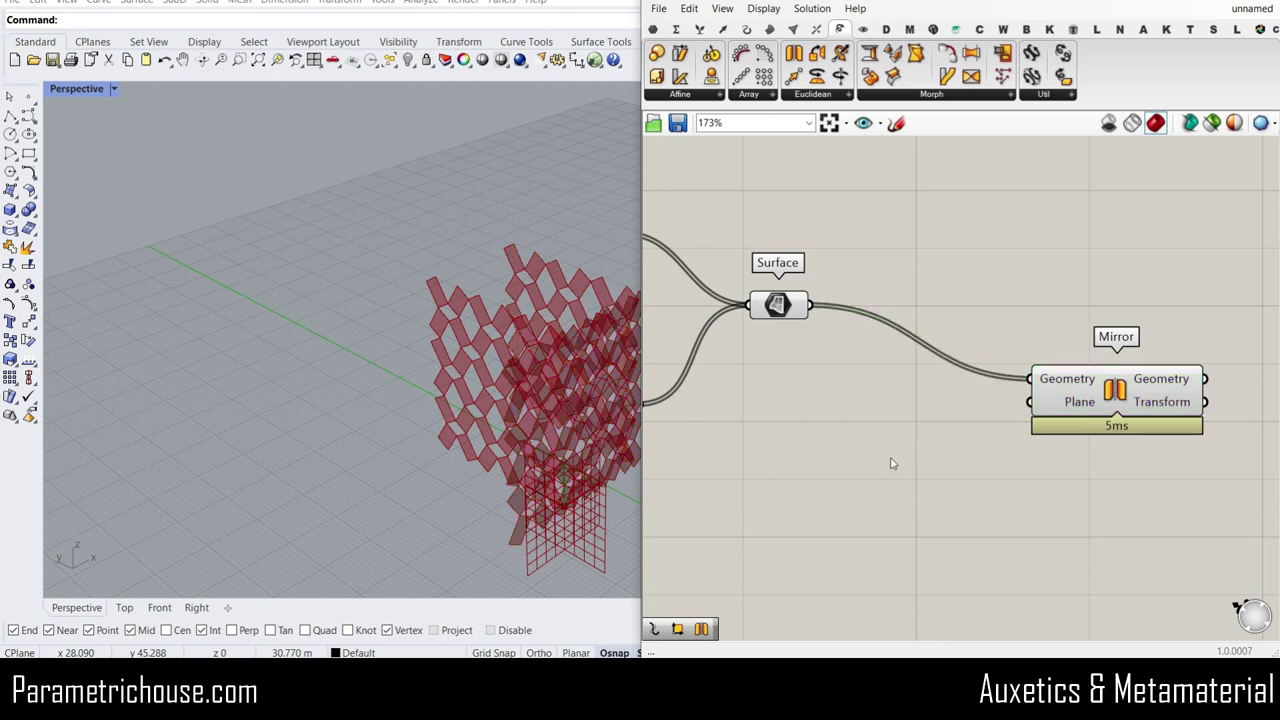
{"action": "double_click", "coordinate": [893, 463]}
{"action": "type", "text": "xz"}
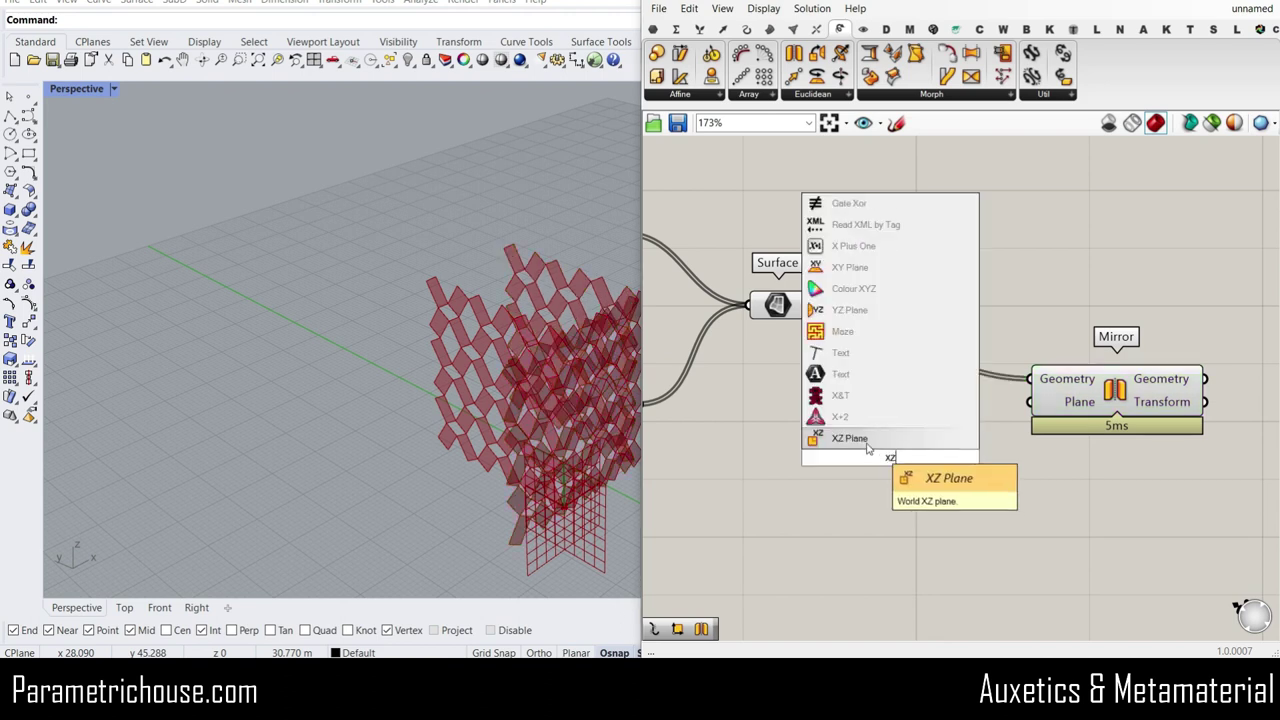
{"action": "left_click", "coordinate": [869, 445]}
{"action": "left_click_drag", "start_coordinate": [1031, 416], "coordinate": [1029, 416]}
{"action": "right_click_drag", "start_coordinate": [935, 420], "coordinate": [891, 373]}
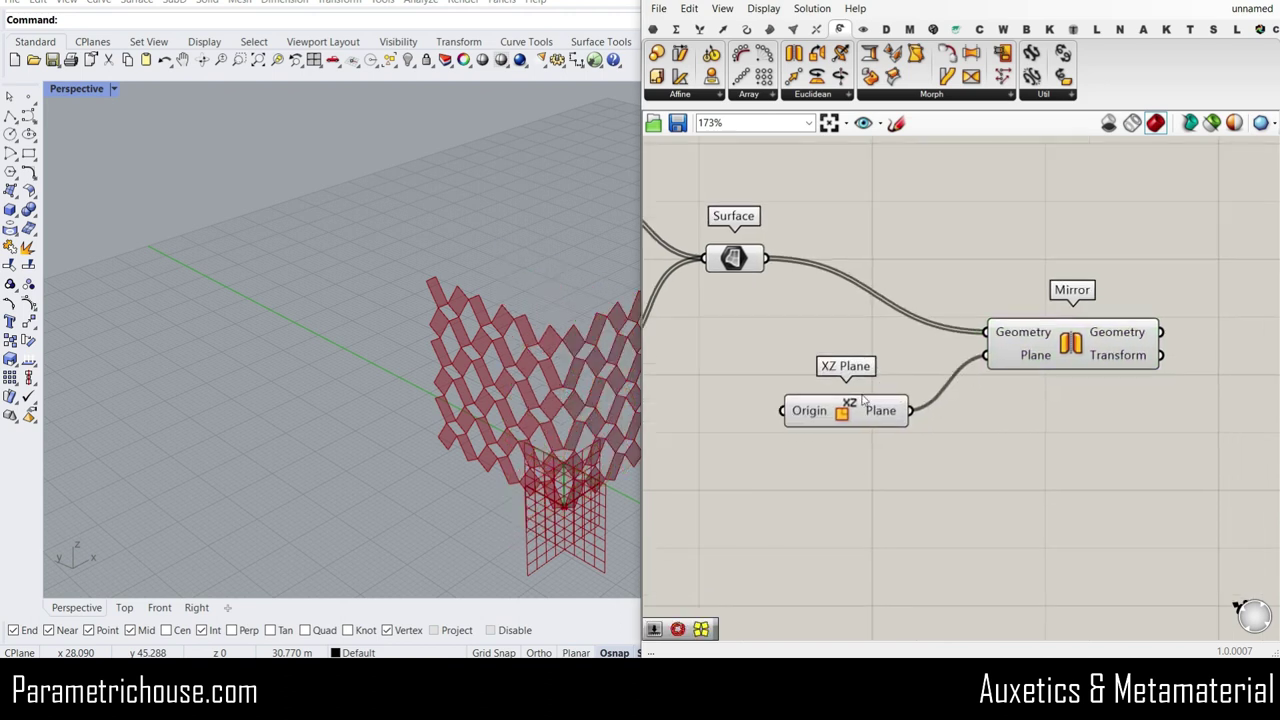
{"action": "left_click", "coordinate": [855, 398]}
{"action": "scroll", "coordinate": [530, 385], "scroll_direction": "down", "scroll_amount": 3}
{"action": "scroll", "coordinate": [484, 405], "scroll_direction": "down", "scroll_amount": 2}
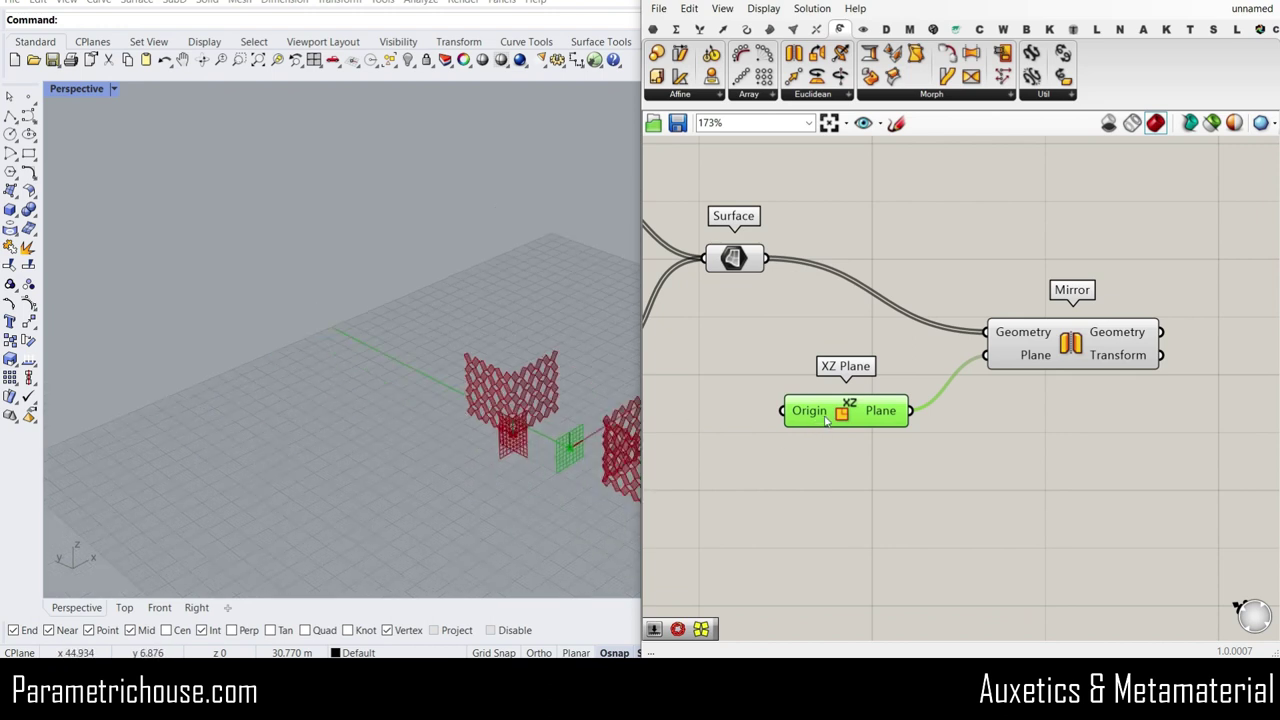
Try positioning the mirror plane through a parameter extracted from the new XZ Plane's Origin input, and remove that parameter.
{"action": "right_click", "coordinate": [812, 414]}
{"action": "left_click", "coordinate": [871, 623]}
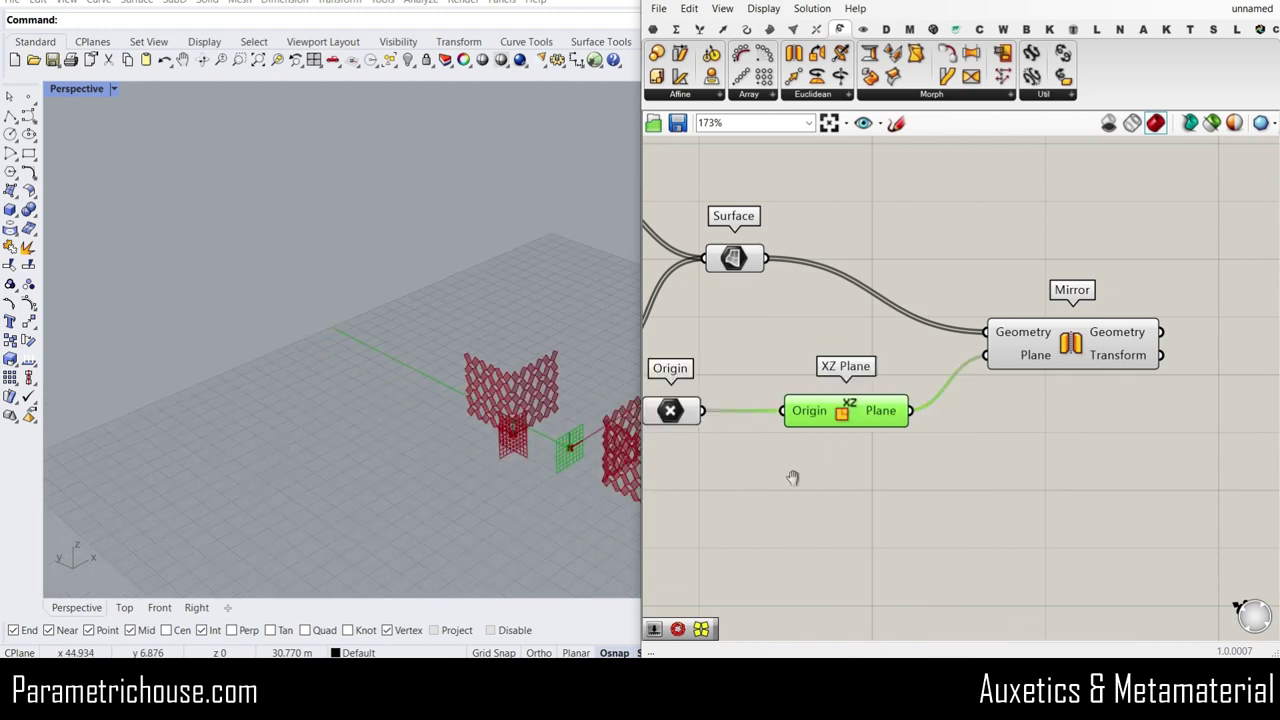
{"action": "right_click_drag", "start_coordinate": [791, 474], "coordinate": [885, 490]}
{"action": "left_click_drag", "start_coordinate": [758, 423], "coordinate": [761, 529]}
{"action": "right_click_drag", "start_coordinate": [541, 450], "coordinate": [530, 413]}
{"action": "left_click_drag", "start_coordinate": [532, 419], "coordinate": [540, 421]}
{"action": "right_click_drag", "start_coordinate": [360, 385], "coordinate": [364, 305]}
{"action": "left_click", "coordinate": [1160, 360]}
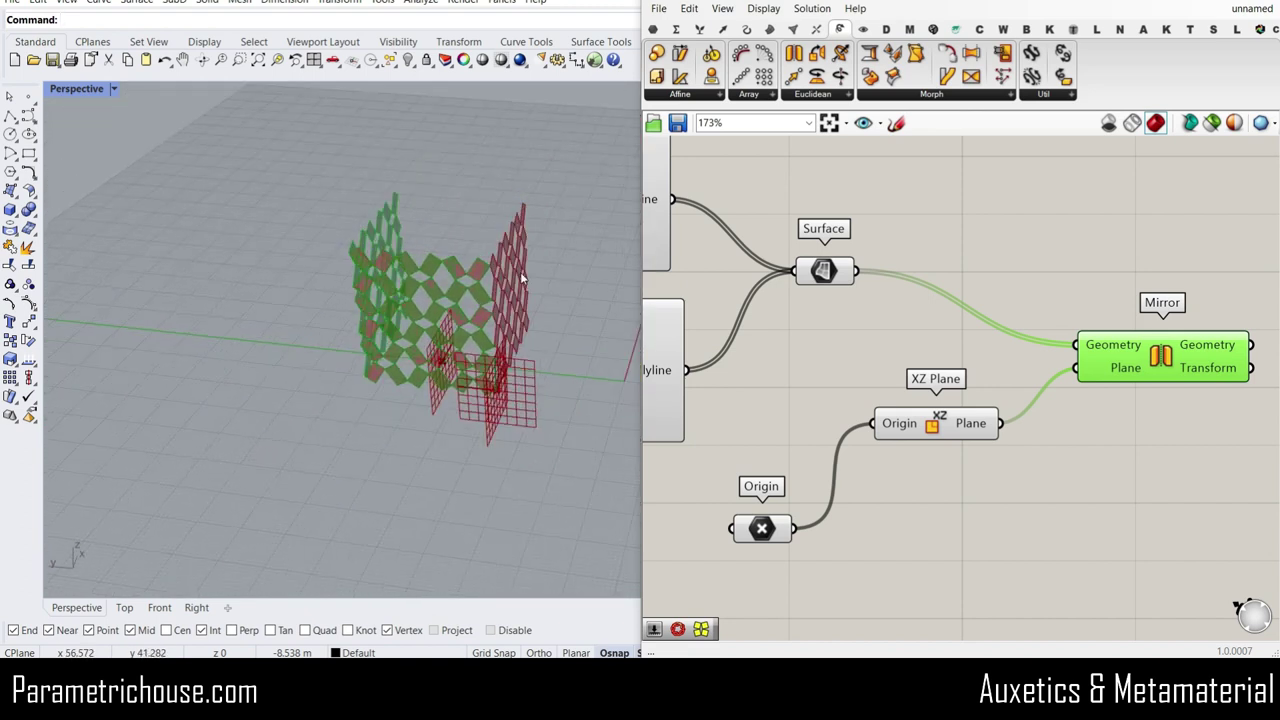
{"action": "left_click", "coordinate": [762, 529]}
{"action": "key", "text": "Delete"}
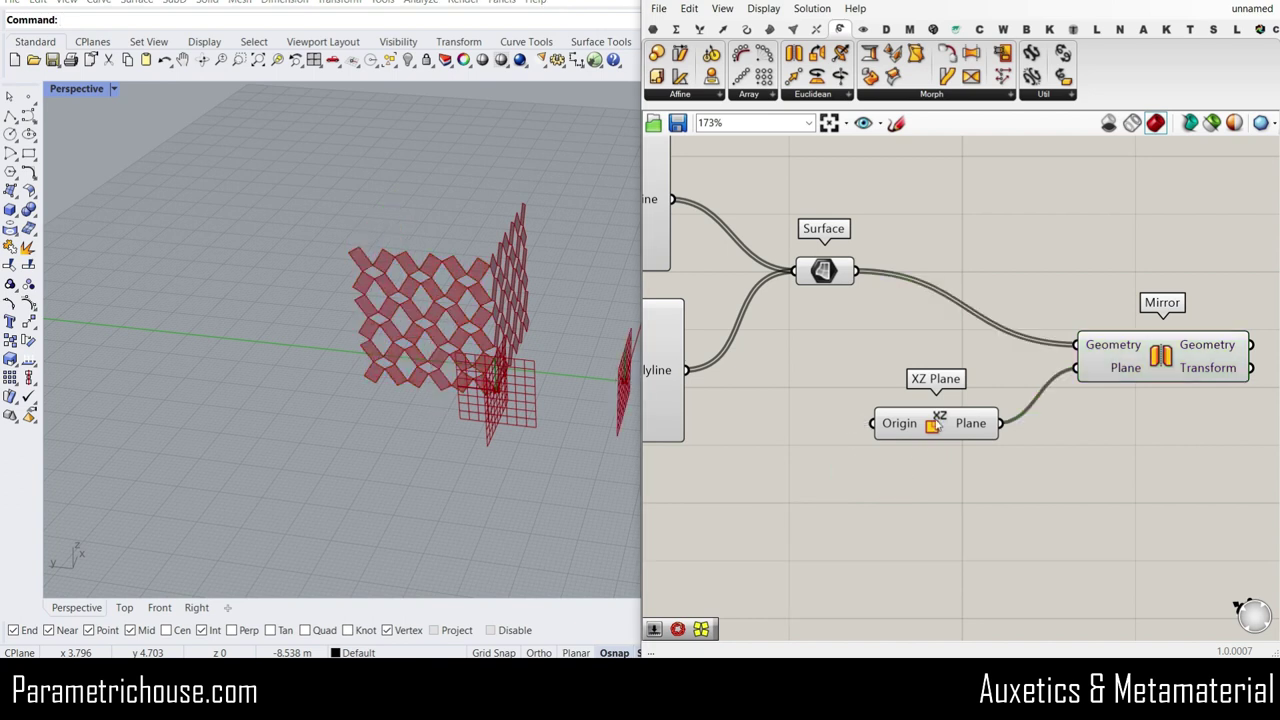
Add a Bounding Box component and connect the lower Rectangular 1's Polyline output to its Content input.
{"action": "left_click_drag", "start_coordinate": [937, 424], "coordinate": [1049, 421]}
{"action": "right_click_drag", "start_coordinate": [796, 441], "coordinate": [1003, 448]}
{"action": "scroll", "coordinate": [1003, 448], "scroll_direction": "down", "scroll_amount": 2}
{"action": "left_click", "coordinate": [1002, 450]}
{"action": "left_click", "coordinate": [770, 29]}
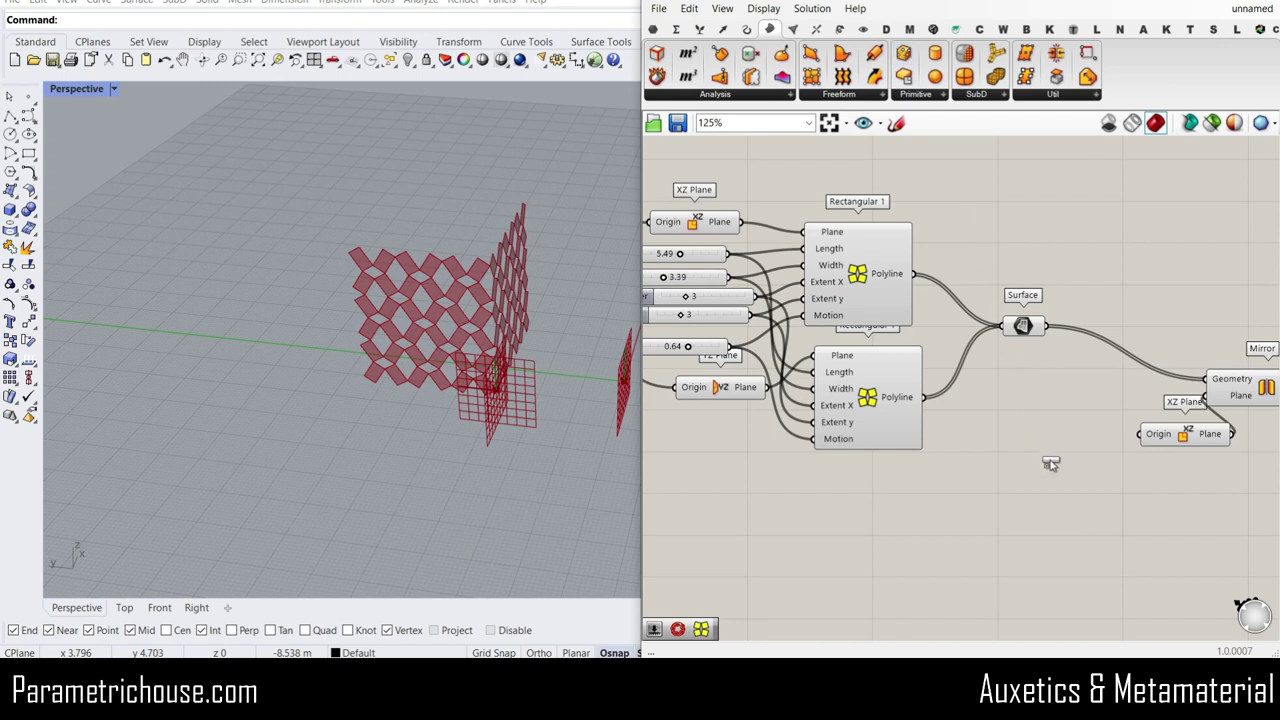
{"action": "left_click", "coordinate": [1050, 464]}
{"action": "right_click_drag", "start_coordinate": [975, 408], "coordinate": [823, 344]}
{"action": "scroll", "coordinate": [790, 357], "scroll_direction": "up", "scroll_amount": 2}
{"action": "left_click", "coordinate": [790, 360]}
{"action": "scroll", "coordinate": [823, 344], "scroll_direction": "up", "scroll_amount": 2}
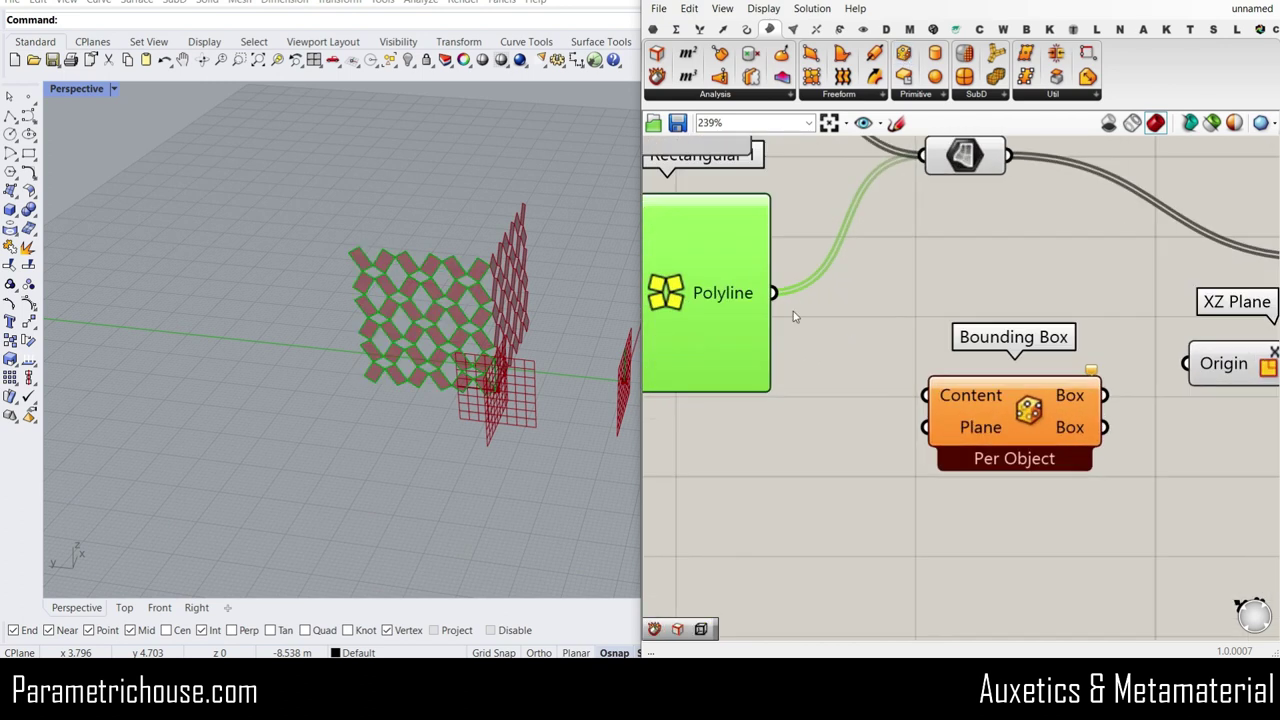
{"action": "left_click_drag", "start_coordinate": [930, 399], "coordinate": [930, 399]}
Switch the Bounding Box component to Union Box so that one box encloses the whole panel.
{"action": "right_click_drag", "start_coordinate": [1019, 430], "coordinate": [935, 333]}
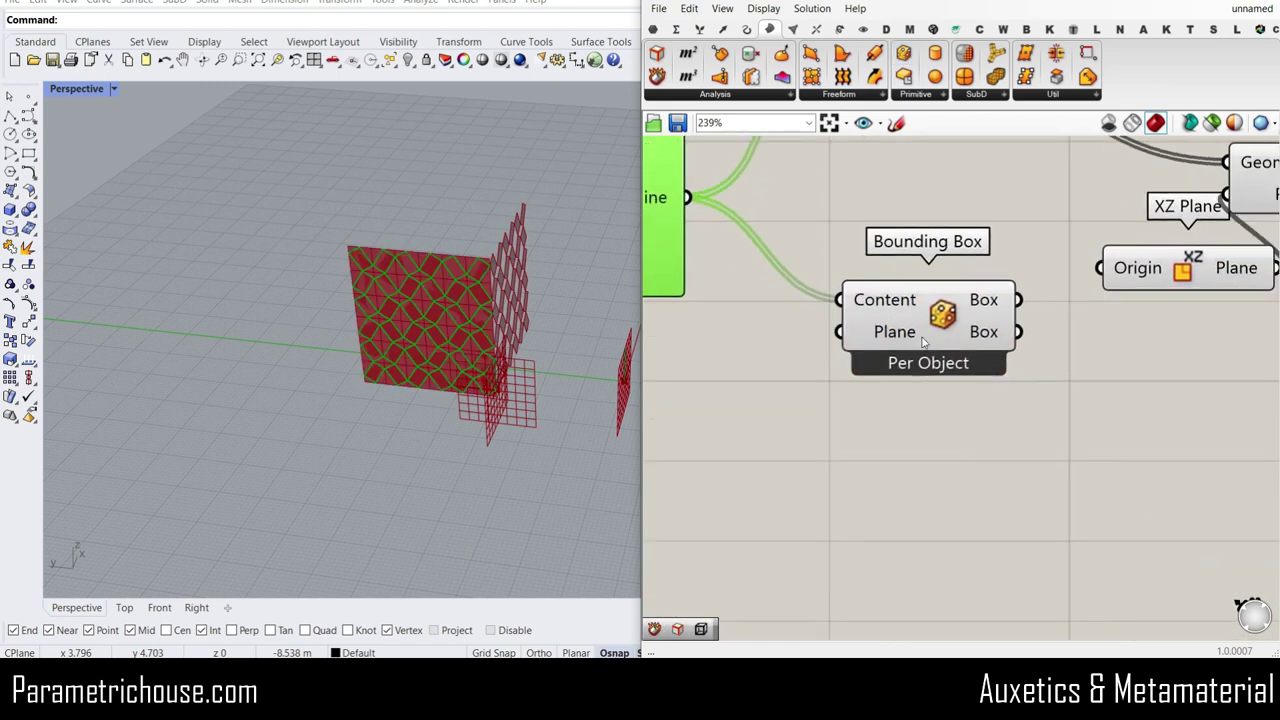
{"action": "scroll", "coordinate": [935, 333], "scroll_direction": "up", "scroll_amount": 2}
{"action": "right_click", "coordinate": [947, 290]}
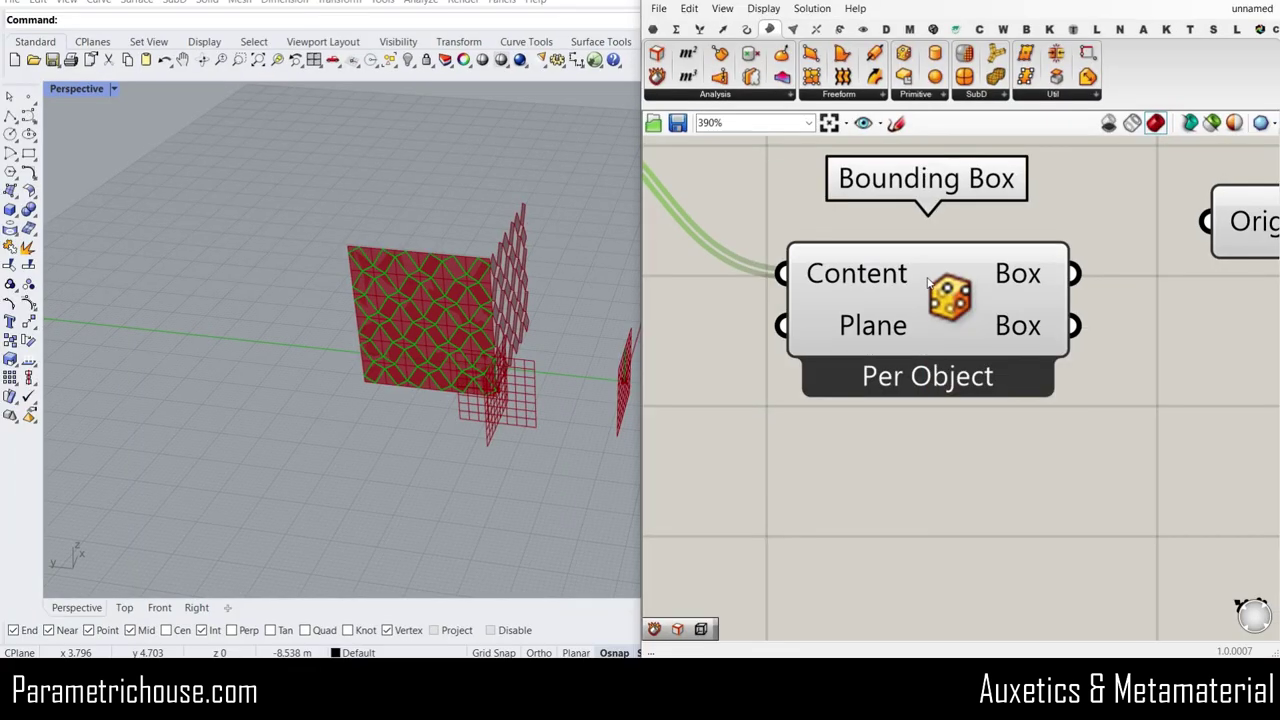
{"action": "right_click", "coordinate": [925, 275]}
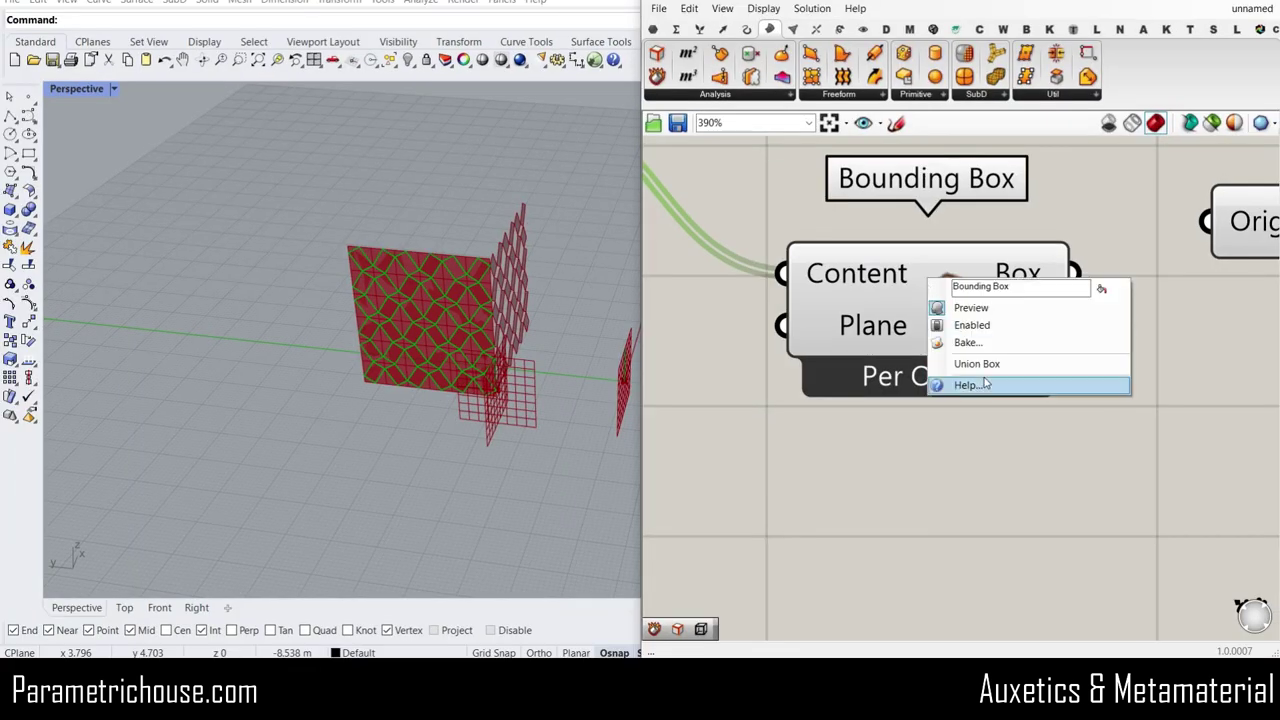
{"action": "left_click", "coordinate": [982, 365]}
{"action": "left_click", "coordinate": [965, 318]}
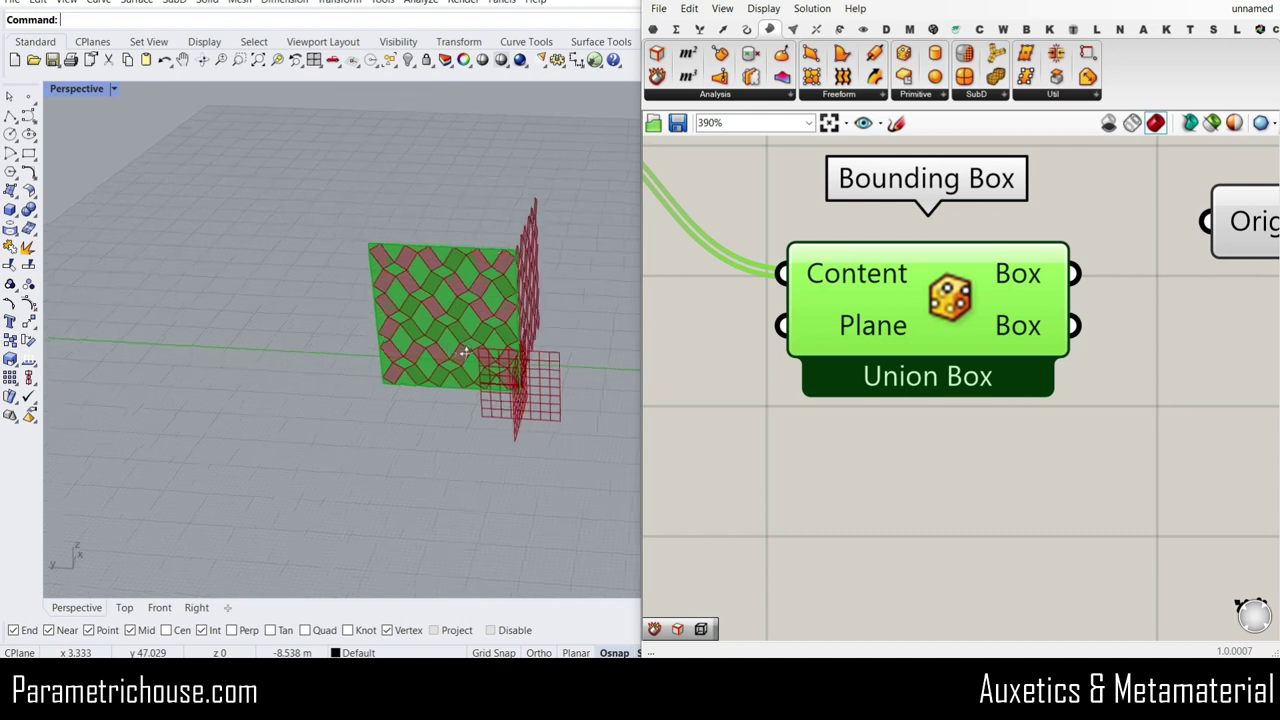
{"action": "scroll", "coordinate": [845, 368], "scroll_direction": "down", "scroll_amount": 3}
{"action": "left_click_drag", "start_coordinate": [811, 354], "coordinate": [787, 408]}
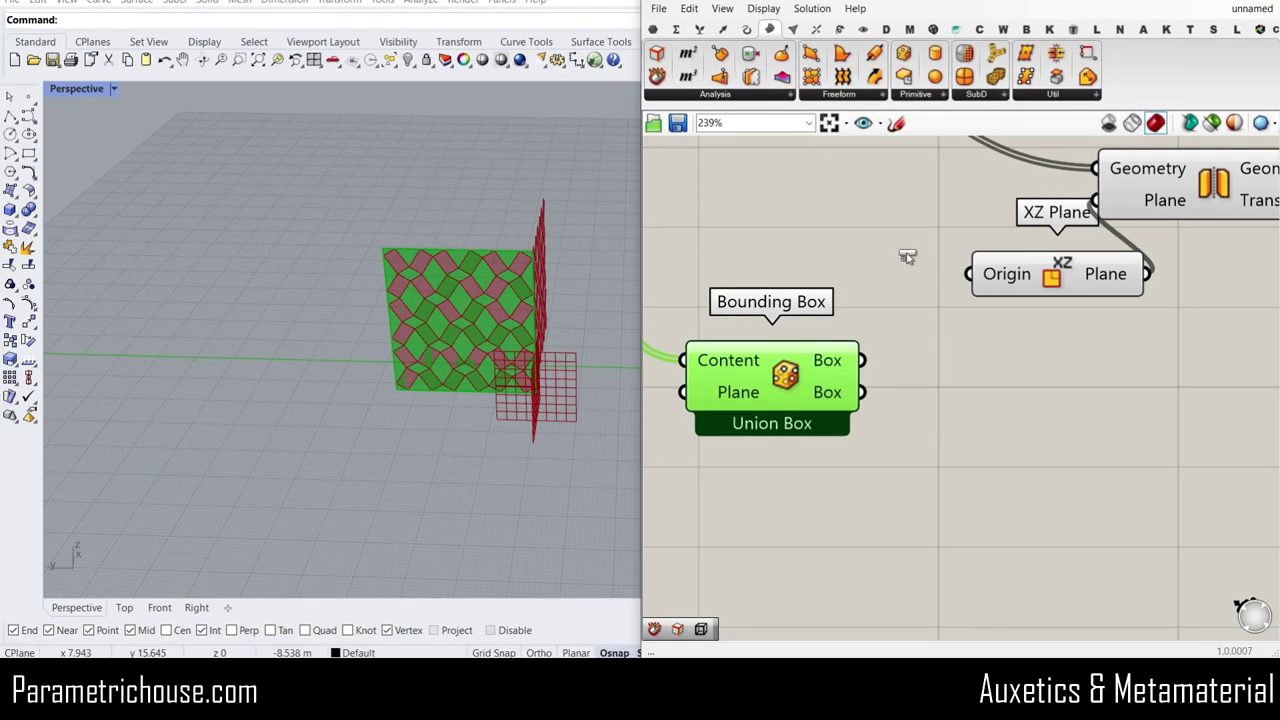
Add an Area component fed by the Bounding Box's Box output and connect its Centroid to the XZ Plane's Origin.
{"action": "left_click_drag", "start_coordinate": [907, 257], "coordinate": [907, 397]}
{"action": "right_click_drag", "start_coordinate": [1068, 372], "coordinate": [862, 395]}
{"action": "scroll", "coordinate": [862, 395], "scroll_direction": "down", "scroll_amount": 3}
{"action": "left_click_drag", "start_coordinate": [1001, 361], "coordinate": [862, 285]}
{"action": "left_click_drag", "start_coordinate": [969, 291], "coordinate": [1115, 266]}
{"action": "left_click", "coordinate": [903, 430]}
{"action": "scroll", "coordinate": [903, 430], "scroll_direction": "up", "scroll_amount": 1}
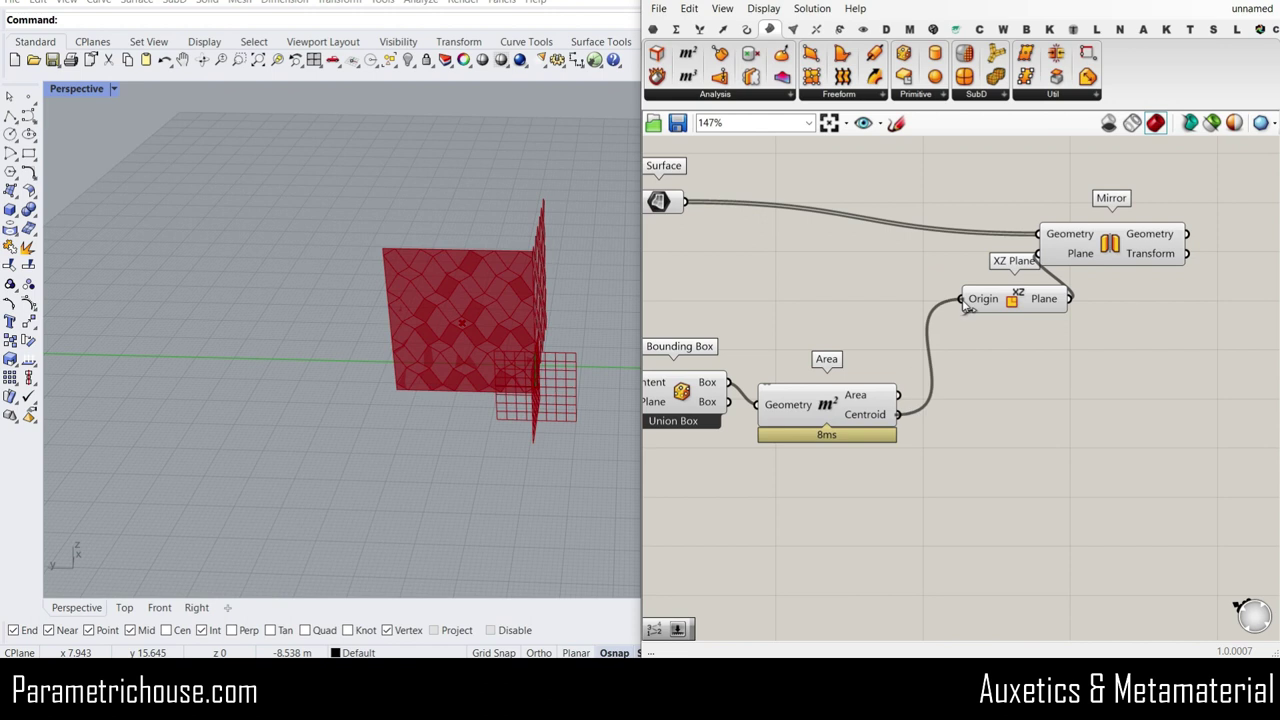
{"action": "left_click_drag", "start_coordinate": [968, 308], "coordinate": [964, 302]}
Hide the previews of the Bounding Box and Area components and examine the mirrored panels with Mirror selected.
{"action": "scroll", "coordinate": [828, 410], "scroll_direction": "down", "scroll_amount": 2}
{"action": "left_click_drag", "start_coordinate": [945, 473], "coordinate": [748, 352]}
{"action": "right_click", "coordinate": [782, 285]}
{"action": "left_click", "coordinate": [822, 308]}
{"action": "left_click", "coordinate": [816, 300]}
{"action": "right_click_drag", "start_coordinate": [540, 345], "coordinate": [402, 350]}
{"action": "left_click_drag", "start_coordinate": [1062, 276], "coordinate": [1094, 260]}
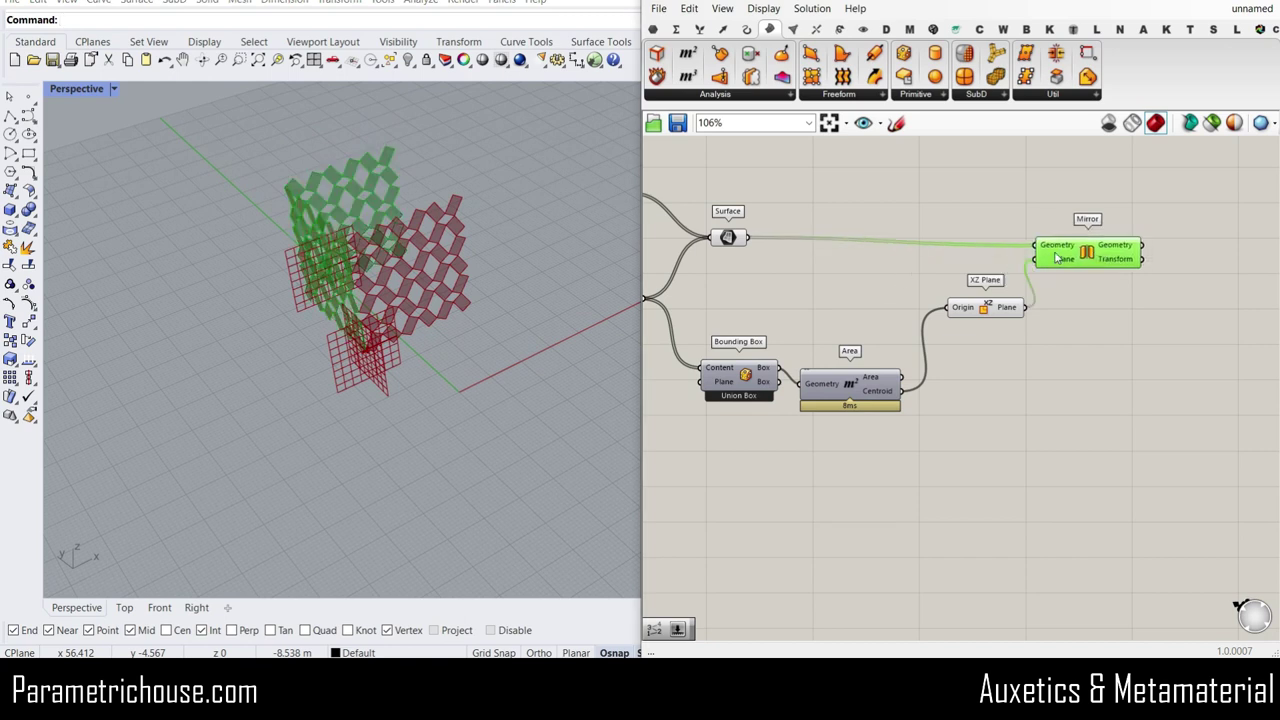
{"action": "right_click_drag", "start_coordinate": [487, 315], "coordinate": [461, 322]}
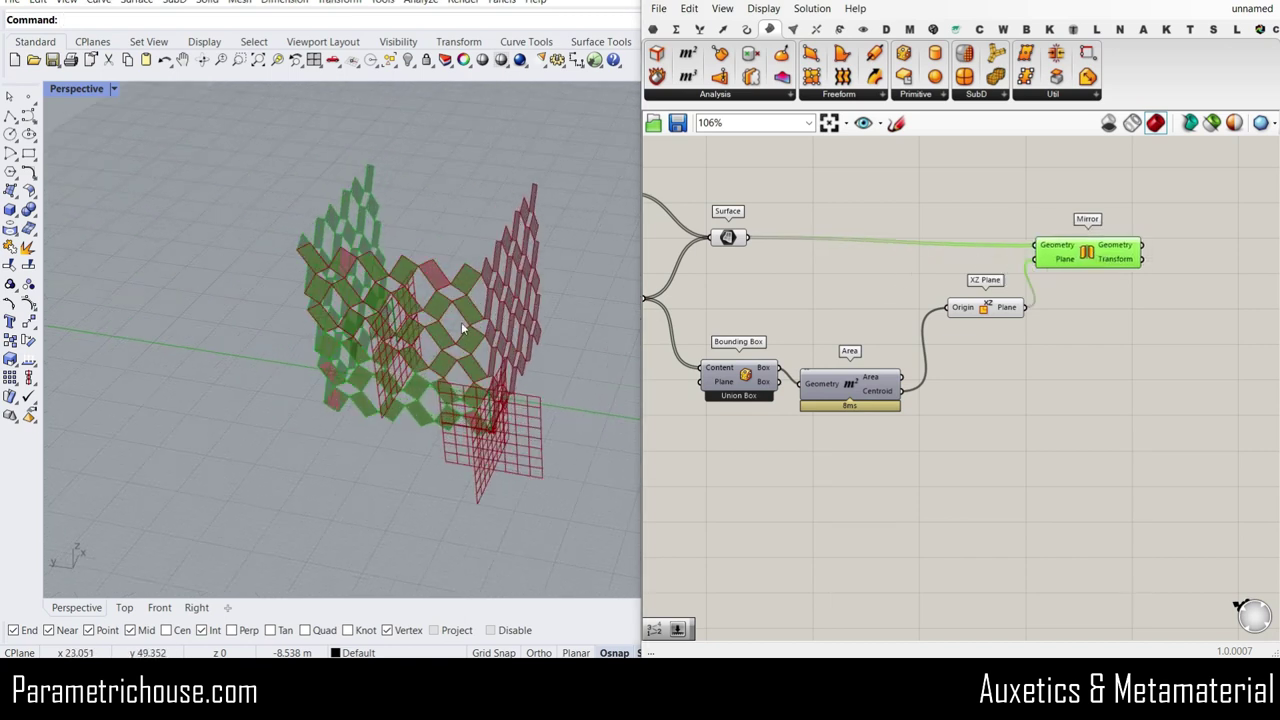
Set the shared Motion slider to 0.54.
{"action": "scroll", "coordinate": [962, 318], "scroll_direction": "down", "scroll_amount": 3}
{"action": "scroll", "coordinate": [760, 277], "scroll_direction": "up", "scroll_amount": 8}
{"action": "mouse_move", "coordinate": [842, 288]}
{"action": "left_mouse_down"}
{"action": "mouse_move", "coordinate": [745, 290]}
{"action": "mouse_move", "coordinate": [896, 289]}
{"action": "mouse_move", "coordinate": [782, 289]}
{"action": "mouse_move", "coordinate": [840, 289]}
{"action": "mouse_move", "coordinate": [796, 289]}
{"action": "mouse_move", "coordinate": [828, 289]}
{"action": "left_mouse_up"}
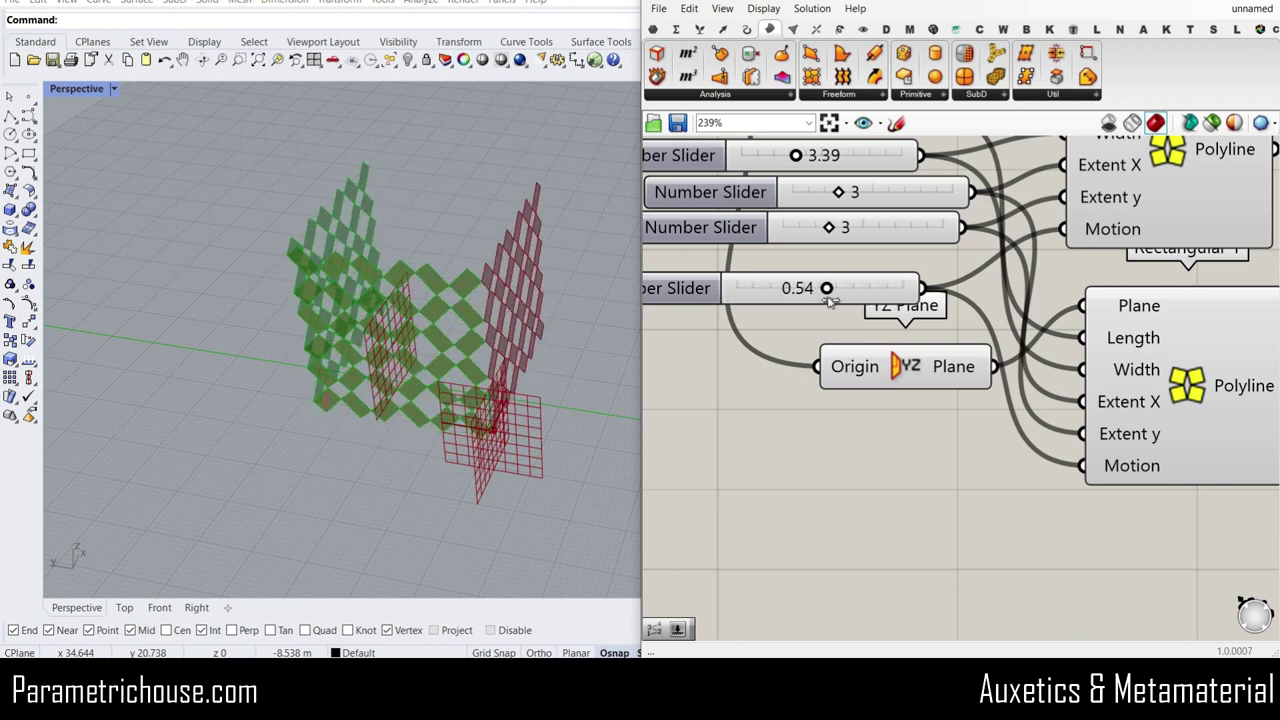
Split the panels into two Surface parameters: the upper Rectangular 1 feeds the existing one, the lower Rectangular 1 feeds a copy.
{"action": "scroll", "coordinate": [889, 261], "scroll_direction": "down", "scroll_amount": 3}
{"action": "left_click", "coordinate": [889, 261]}
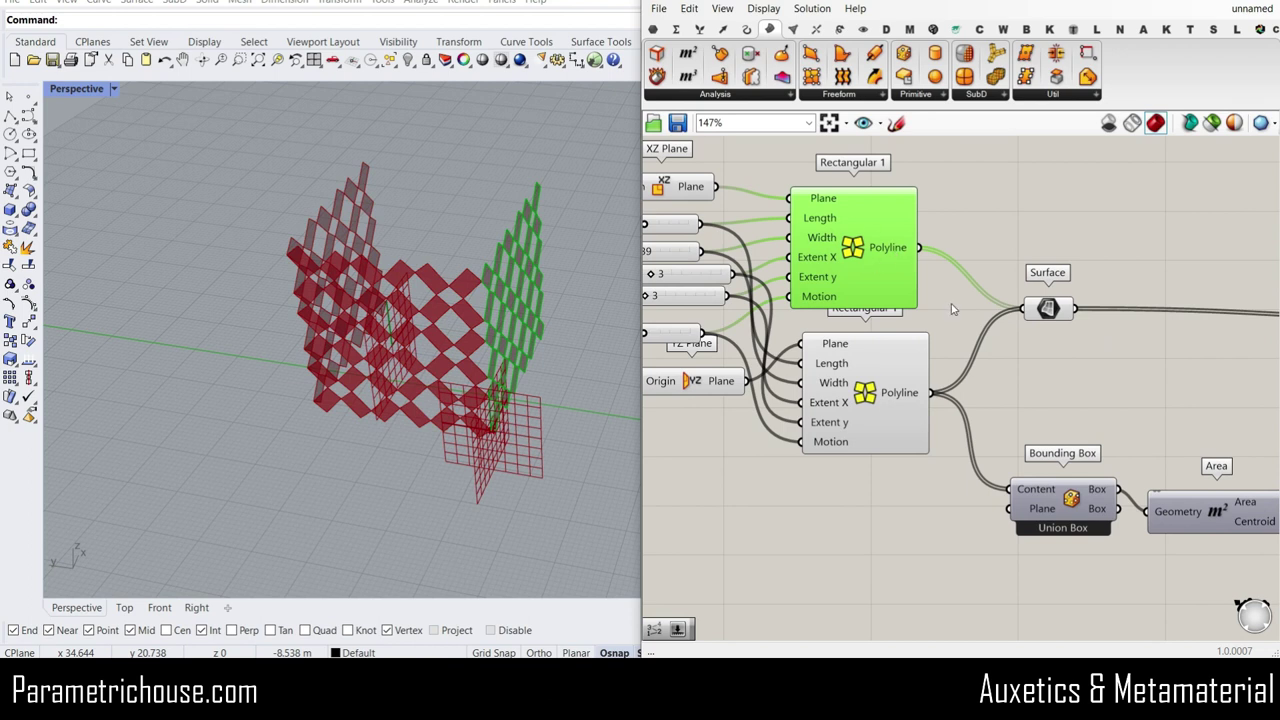
{"action": "scroll", "coordinate": [953, 310], "scroll_direction": "down", "scroll_amount": 3}
{"action": "left_click_drag", "start_coordinate": [816, 304], "coordinate": [820, 279]}
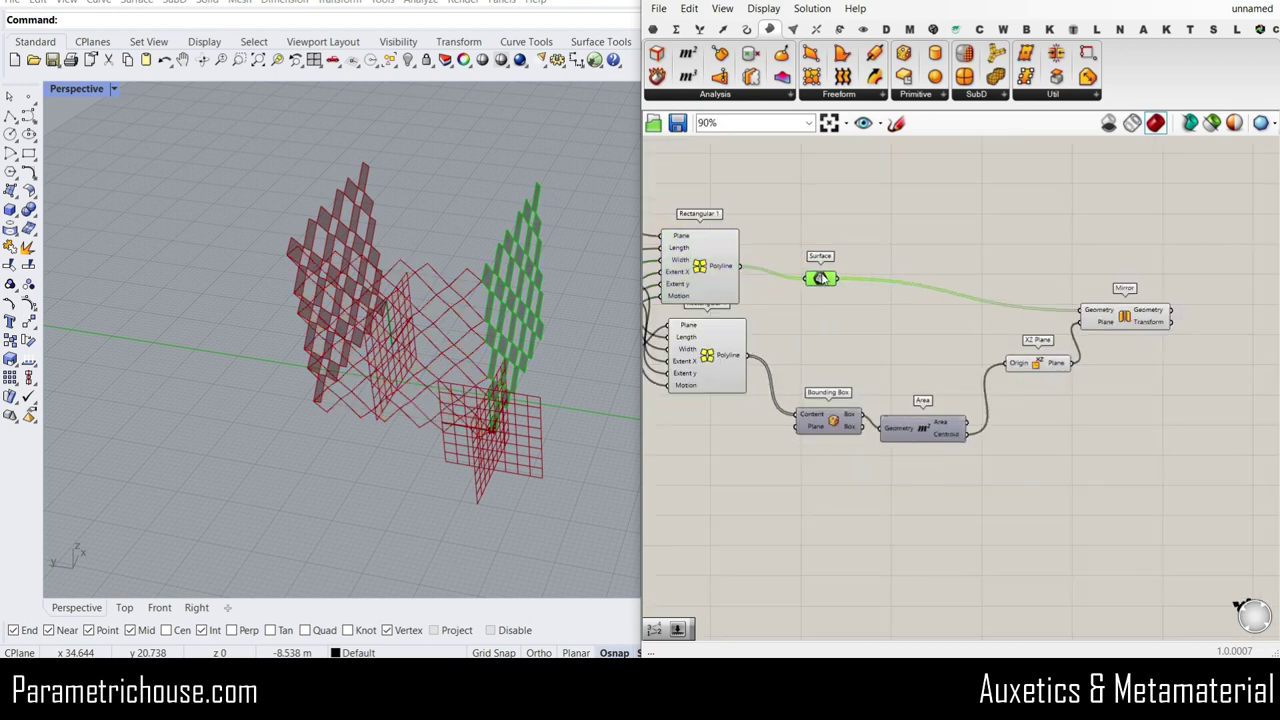
{"action": "key", "text": "Delete"}
{"action": "key", "text": "ctrl+z"}
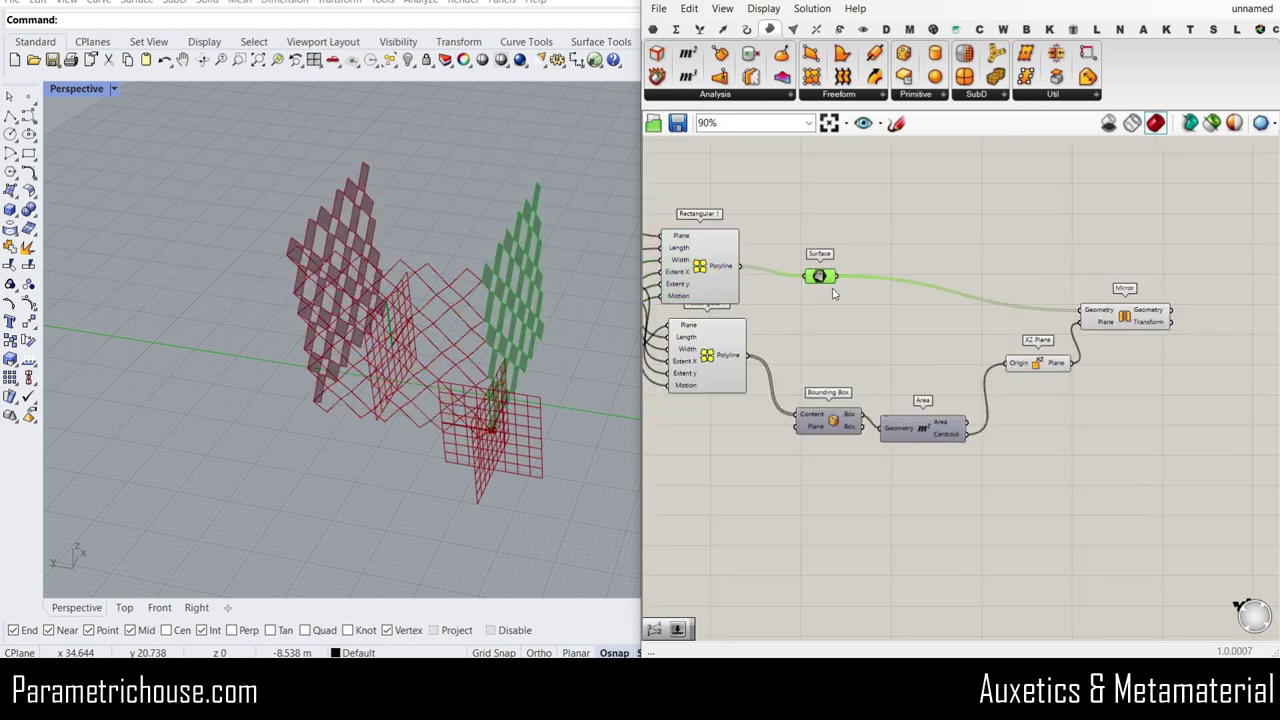
{"action": "left_click_drag", "start_coordinate": [822, 279], "coordinate": [826, 315], "text": "alt"}
{"action": "scroll", "coordinate": [745, 357], "scroll_direction": "up", "scroll_amount": 2}
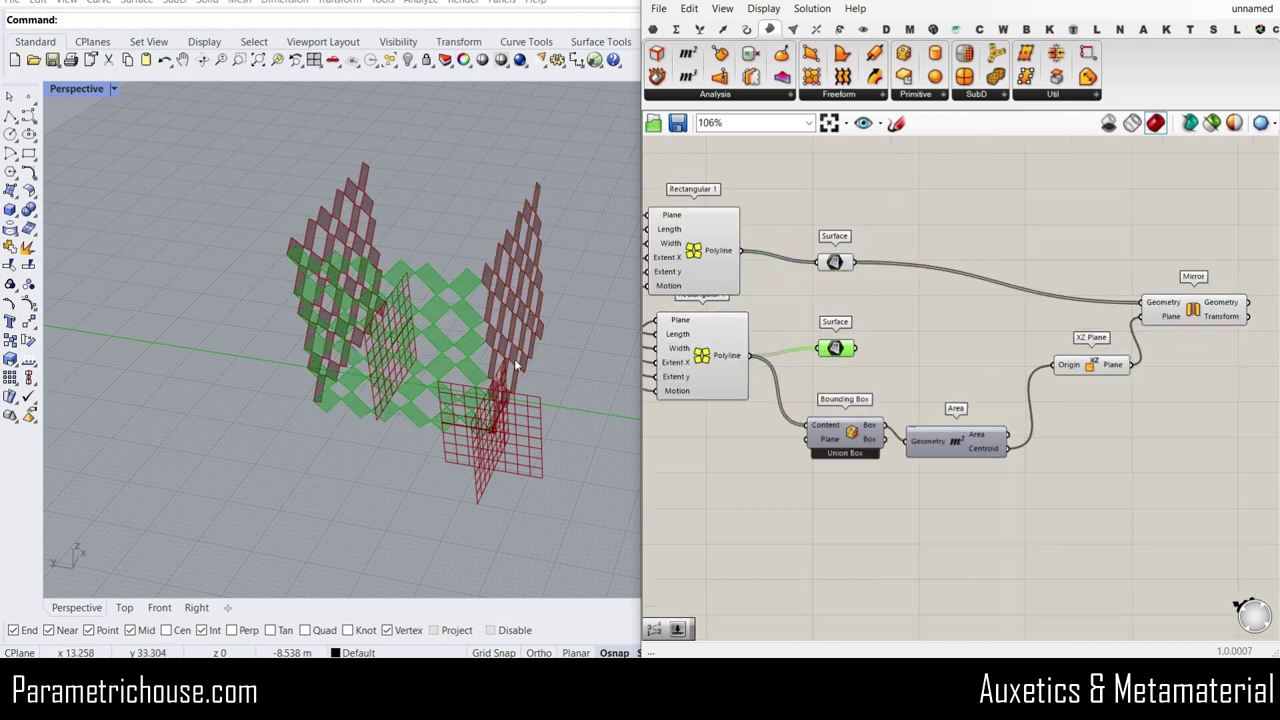
{"action": "right_click_drag", "start_coordinate": [880, 283], "coordinate": [810, 294]}
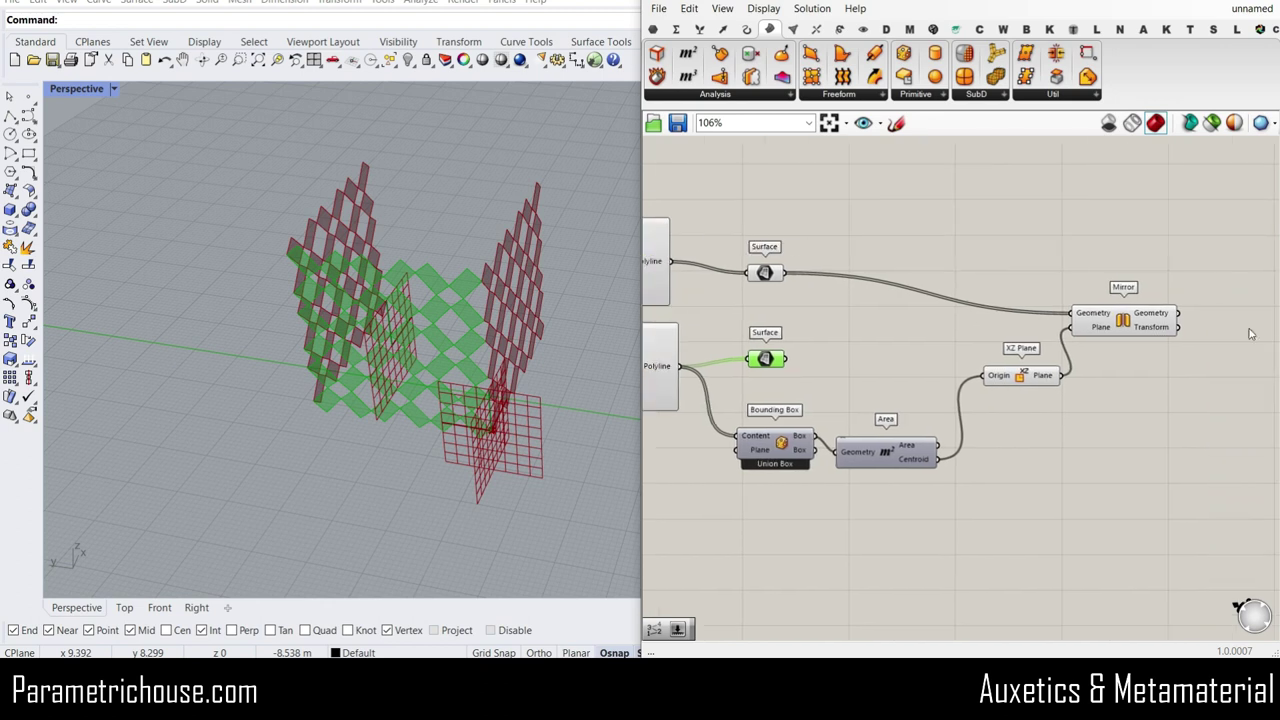
Duplicate the Mirror component below the original and connect the lower Surface parameter to the copy's Geometry input.
{"action": "left_click_drag", "start_coordinate": [1125, 320], "coordinate": [1124, 288]}
{"action": "right_click_drag", "start_coordinate": [460, 300], "coordinate": [548, 287]}
{"action": "left_click", "coordinate": [765, 359]}
{"action": "right_click_drag", "start_coordinate": [400, 315], "coordinate": [320, 315]}
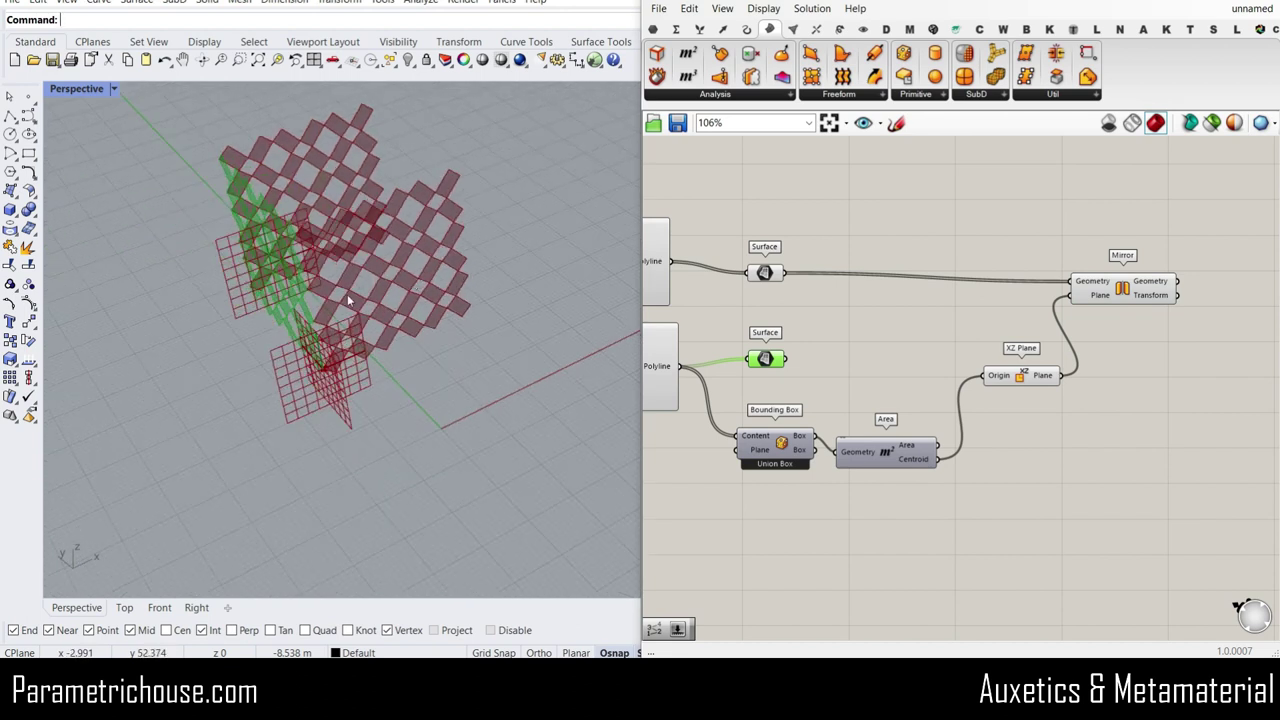
{"action": "left_click", "coordinate": [1133, 290]}
{"action": "left_click_drag", "start_coordinate": [1133, 290], "coordinate": [1084, 324], "text": "alt"}
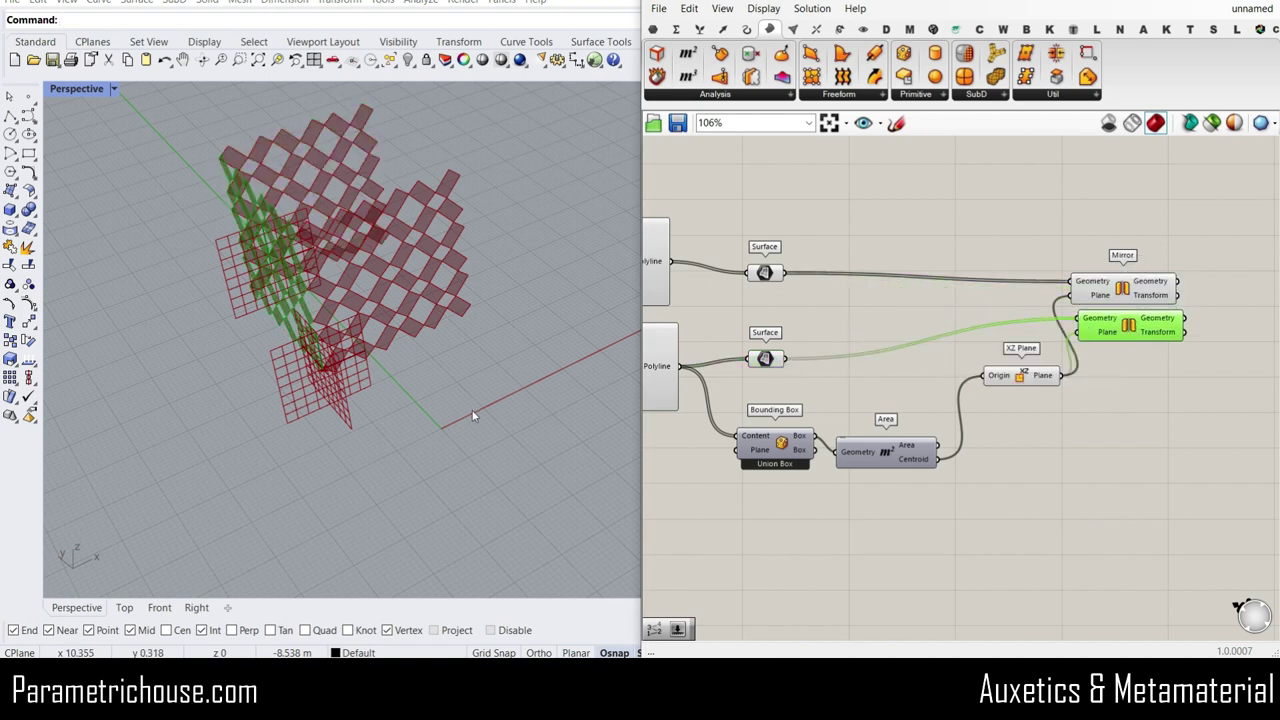
{"action": "right_click_drag", "start_coordinate": [472, 416], "coordinate": [425, 388]}
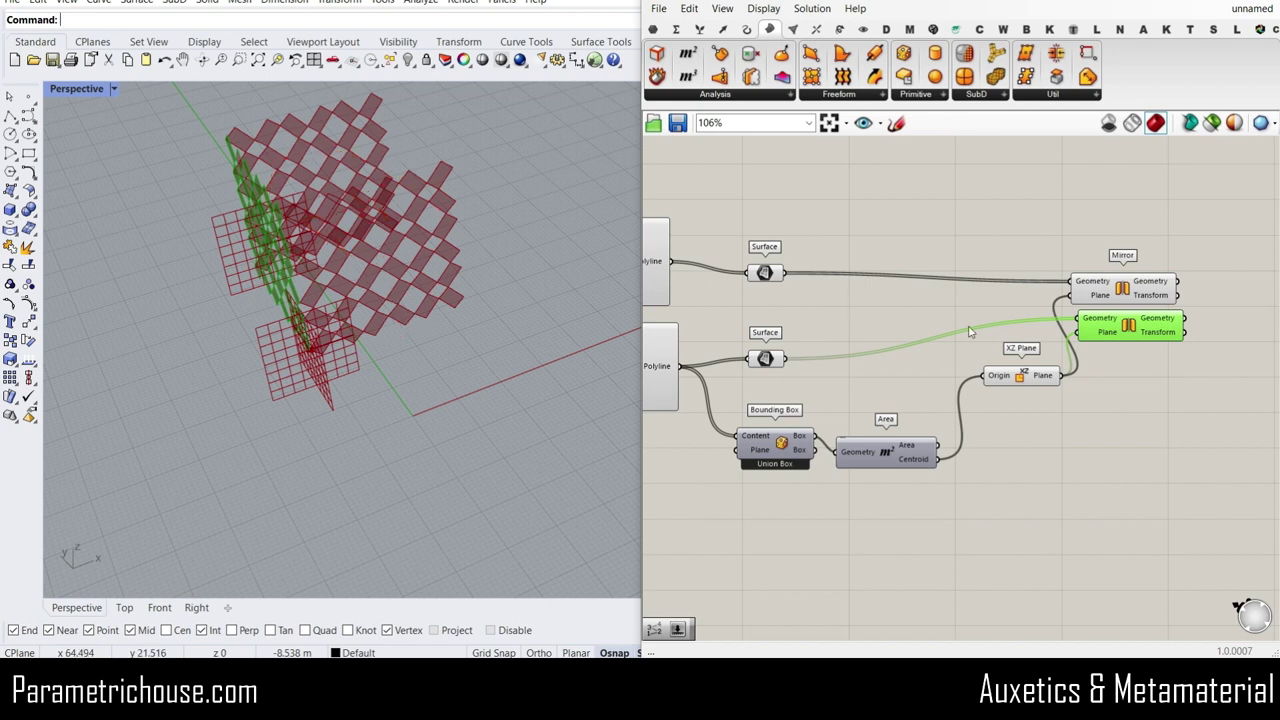
Add a YZ Plane component, connect its Plane output to the second Mirror's Plane input and move both below the first mirror setup.
{"action": "scroll", "coordinate": [1052, 404], "scroll_direction": "up", "scroll_amount": 3}
{"action": "double_click", "coordinate": [1054, 447]}
{"action": "type", "text": "yz"}
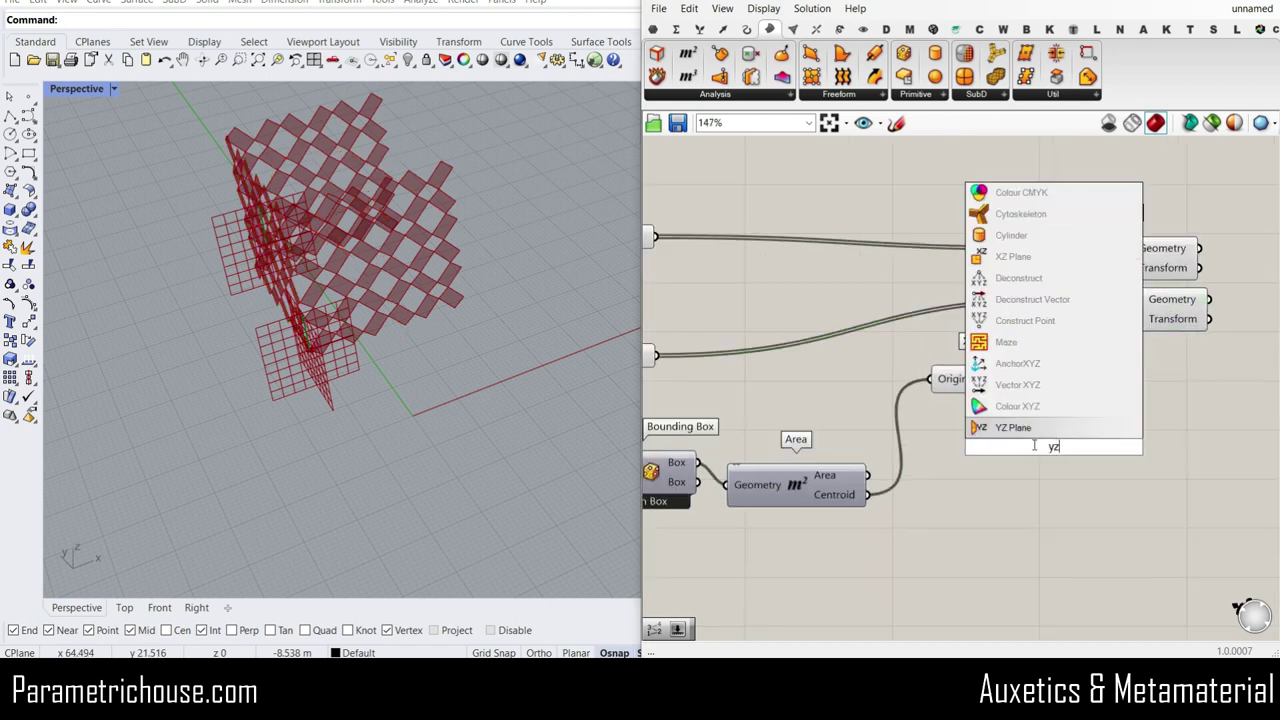
{"action": "key", "text": "Return"}
{"action": "left_click_drag", "start_coordinate": [1035, 446], "coordinate": [935, 362]}
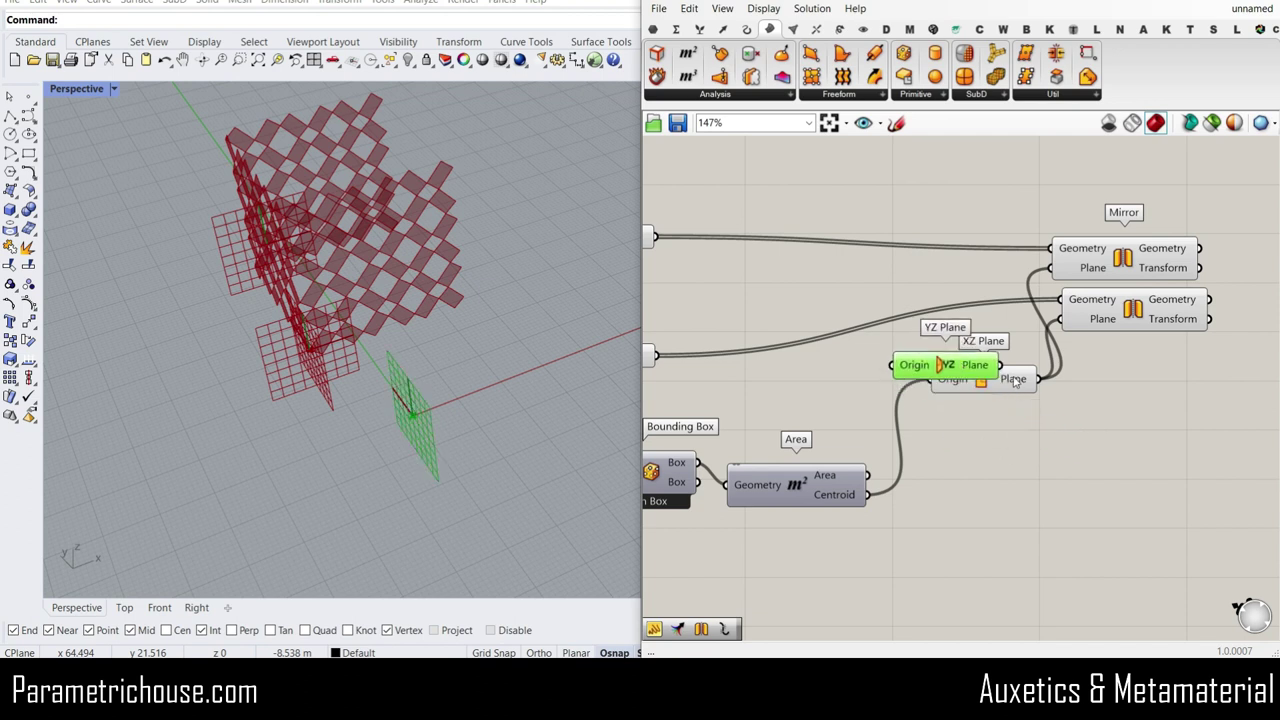
{"action": "left_click_drag", "start_coordinate": [1045, 333], "coordinate": [1062, 318]}
{"action": "left_click_drag", "start_coordinate": [1128, 309], "coordinate": [1173, 489]}
{"action": "left_click_drag", "start_coordinate": [924, 365], "coordinate": [900, 555]}
{"action": "right_click_drag", "start_coordinate": [437, 180], "coordinate": [407, 167]}
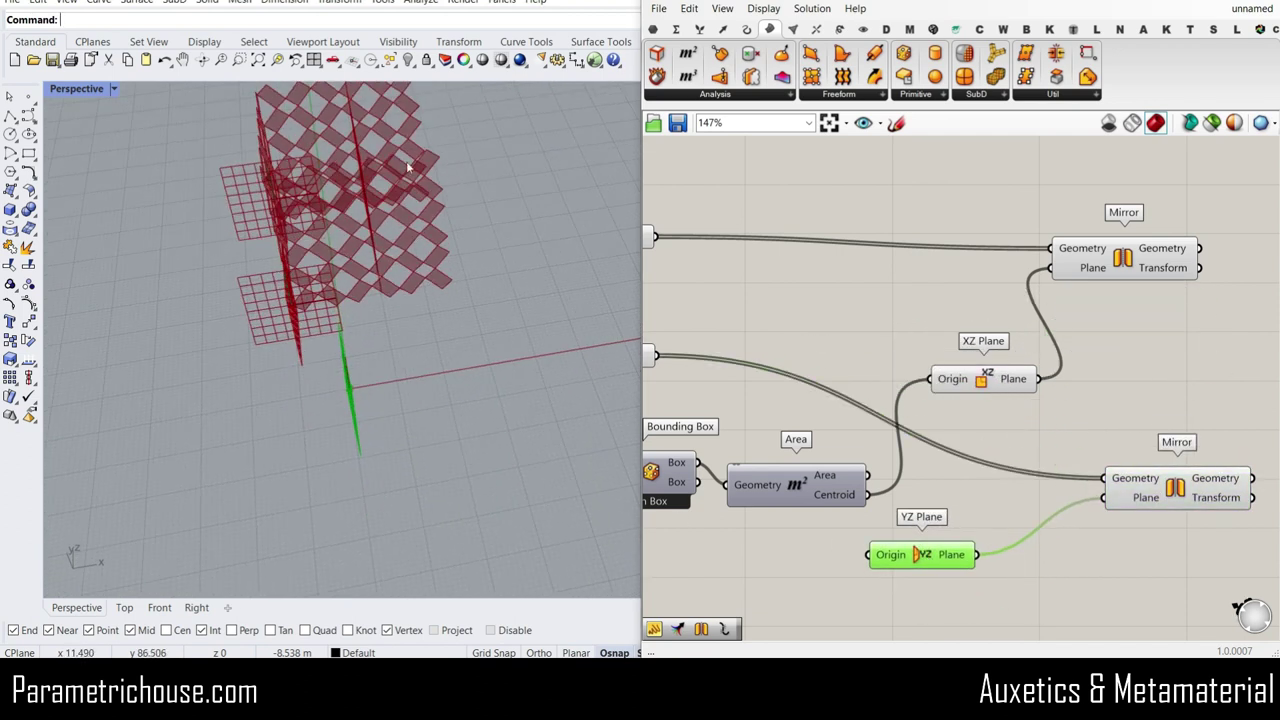
Duplicate the Bounding Box and Area pair below the originals and connect the upper Rectangular 1's Polyline to the copied box's Content.
{"action": "right_click_drag", "start_coordinate": [928, 363], "coordinate": [1103, 323]}
{"action": "scroll", "coordinate": [1103, 323], "scroll_direction": "down", "scroll_amount": 2}
{"action": "right_click_drag", "start_coordinate": [963, 346], "coordinate": [1004, 334]}
{"action": "left_click_drag", "start_coordinate": [1056, 441], "coordinate": [950, 380]}
{"action": "left_click_drag", "start_coordinate": [1032, 405], "coordinate": [1037, 458], "text": "alt"}
{"action": "left_click", "coordinate": [856, 251]}
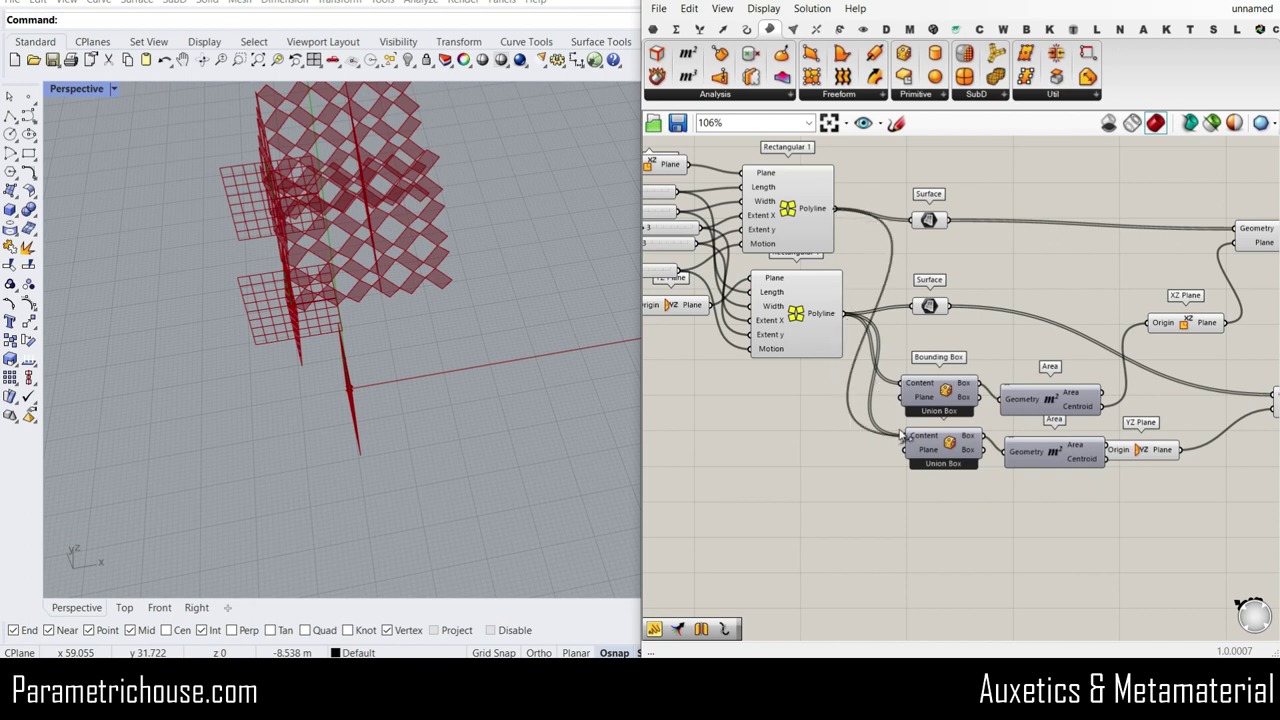
Temporarily show the duplicated Bounding Box's preview to check which panel it encloses.
{"action": "right_click", "coordinate": [949, 442]}
{"action": "left_click", "coordinate": [972, 471]}
{"action": "left_click", "coordinate": [948, 451]}
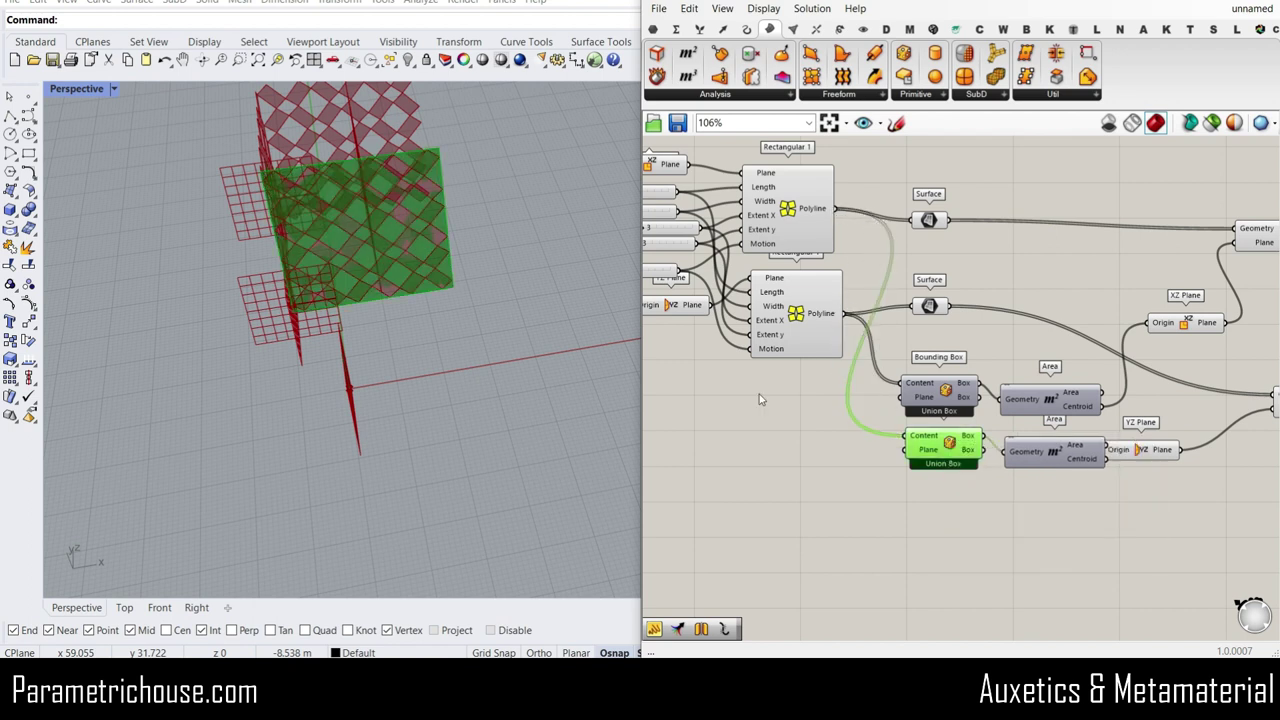
{"action": "right_click_drag", "start_coordinate": [275, 288], "coordinate": [337, 214]}
{"action": "right_click", "coordinate": [949, 443]}
{"action": "left_click", "coordinate": [983, 466]}
Connect the duplicated Area's Centroid to the second Mirror's YZ Plane Origin and hide the previews of the two mirror planes.
{"action": "scroll", "coordinate": [927, 441], "scroll_direction": "up", "scroll_amount": 3}
{"action": "left_click_drag", "start_coordinate": [927, 441], "coordinate": [846, 381]}
{"action": "left_click", "coordinate": [936, 458]}
{"action": "scroll", "coordinate": [944, 444], "scroll_direction": "down", "scroll_amount": 8}
{"action": "middle_click", "coordinate": [914, 347]}
{"action": "left_click", "coordinate": [936, 374]}
{"action": "left_click", "coordinate": [888, 284]}
Hide the previews of the Origin parameter and the XZ and YZ planes that feed the two Rectangular 1 components.
{"action": "right_click_drag", "start_coordinate": [893, 386], "coordinate": [1012, 410]}
{"action": "scroll", "coordinate": [845, 385], "scroll_direction": "up", "scroll_amount": 4}
{"action": "left_click_drag", "start_coordinate": [877, 470], "coordinate": [735, 278]}
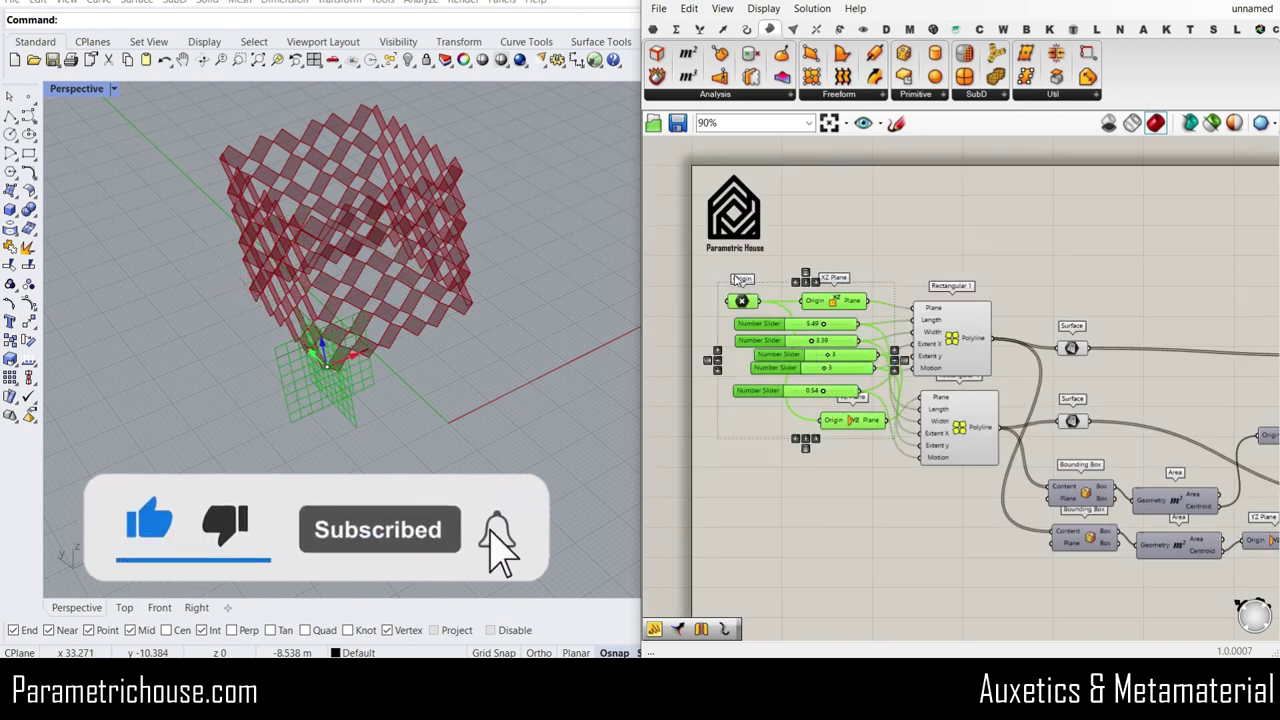
{"action": "right_click", "coordinate": [850, 236]}
{"action": "left_click", "coordinate": [901, 258]}
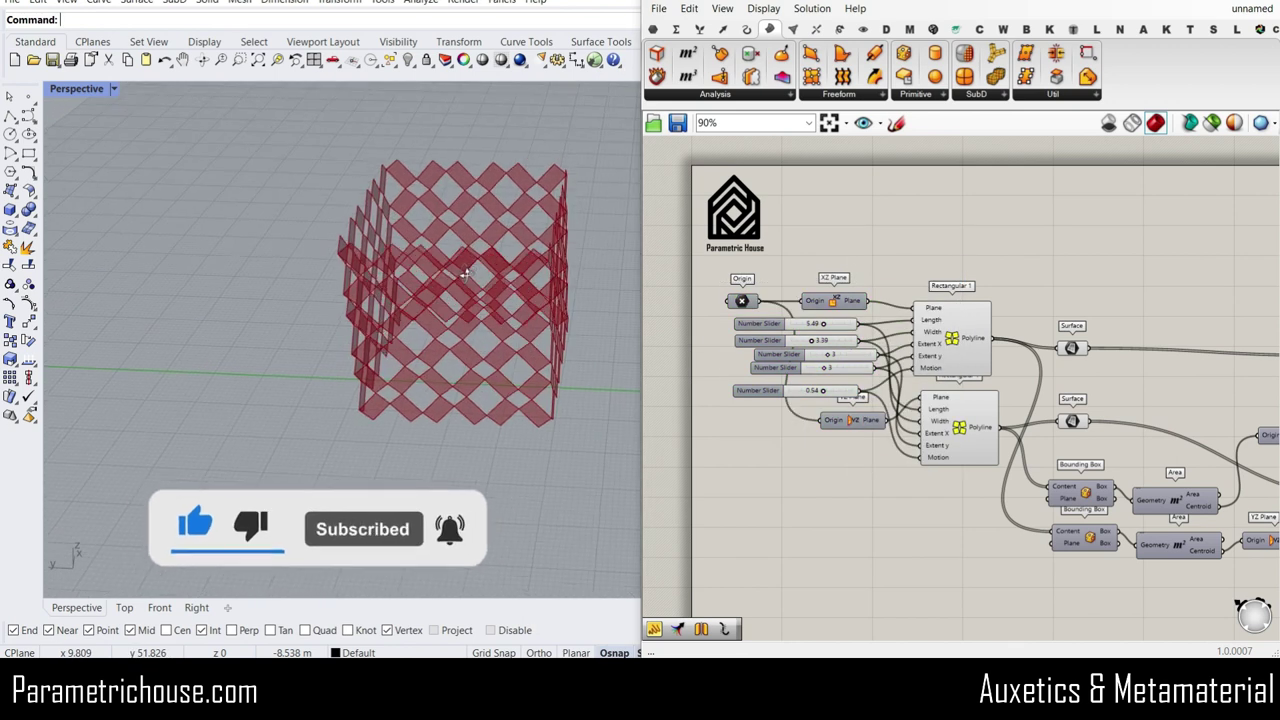
Test the four-sided structure's movement with the shared Motion slider, leaving it at 0.53.
{"action": "scroll", "coordinate": [826, 403], "scroll_direction": "up", "scroll_amount": 3}
{"action": "scroll", "coordinate": [832, 402], "scroll_direction": "up", "scroll_amount": 2}
{"action": "left_click_drag", "start_coordinate": [832, 408], "coordinate": [745, 408]}
{"action": "scroll", "coordinate": [826, 322], "scroll_direction": "up", "scroll_amount": 3}
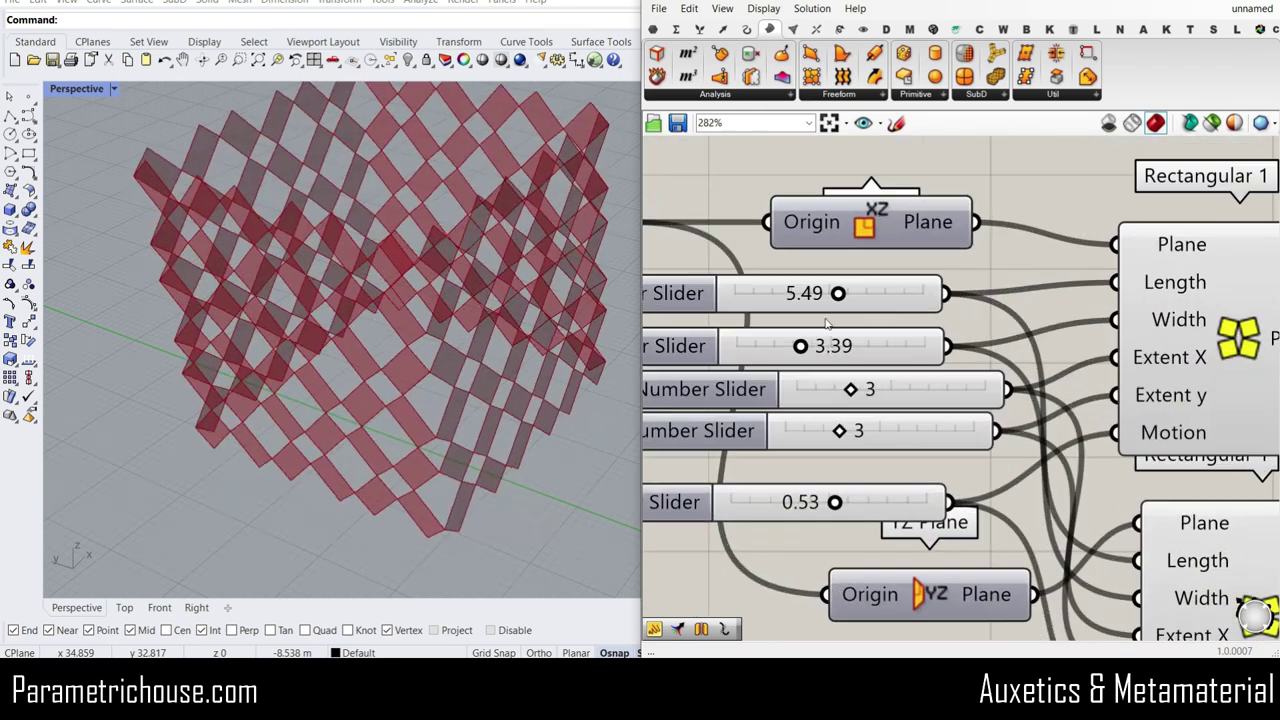
Set the Extent X slider to 4 and the Extent y slider to 1.
{"action": "left_click_drag", "start_coordinate": [851, 389], "coordinate": [876, 389]}
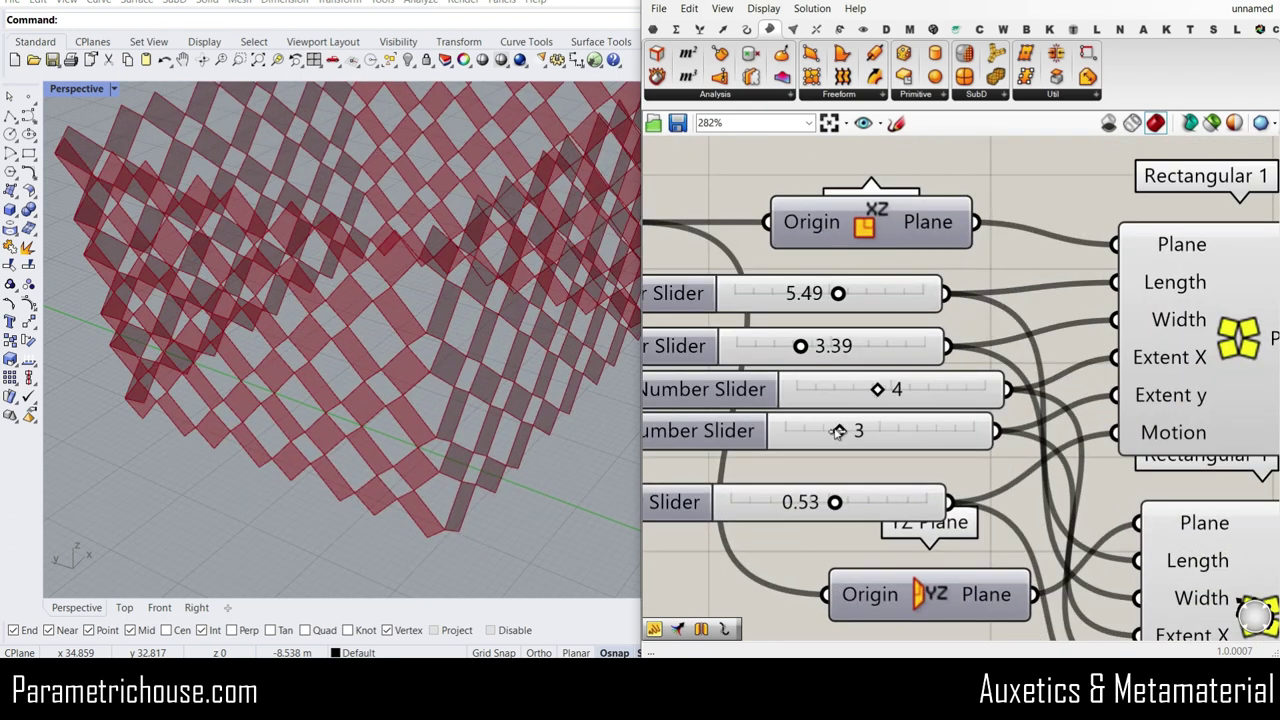
{"action": "left_click_drag", "start_coordinate": [838, 430], "coordinate": [810, 431]}
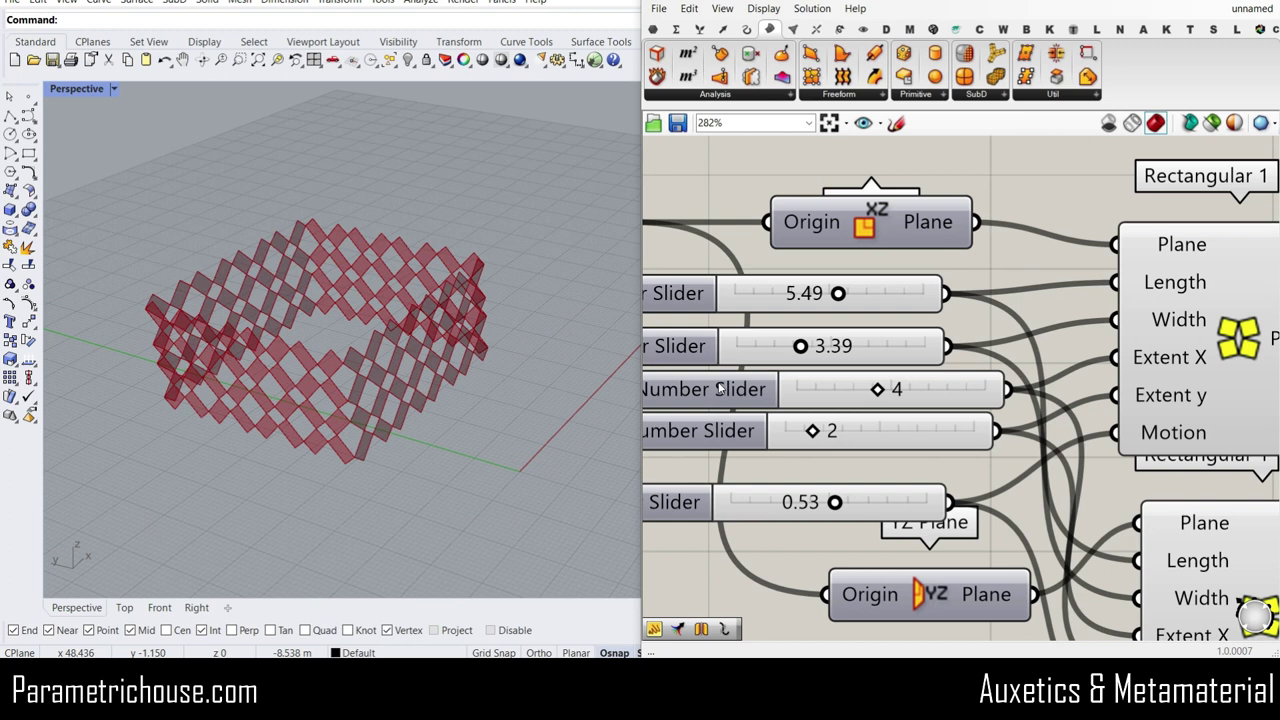
{"action": "left_click_drag", "start_coordinate": [813, 432], "coordinate": [797, 440]}
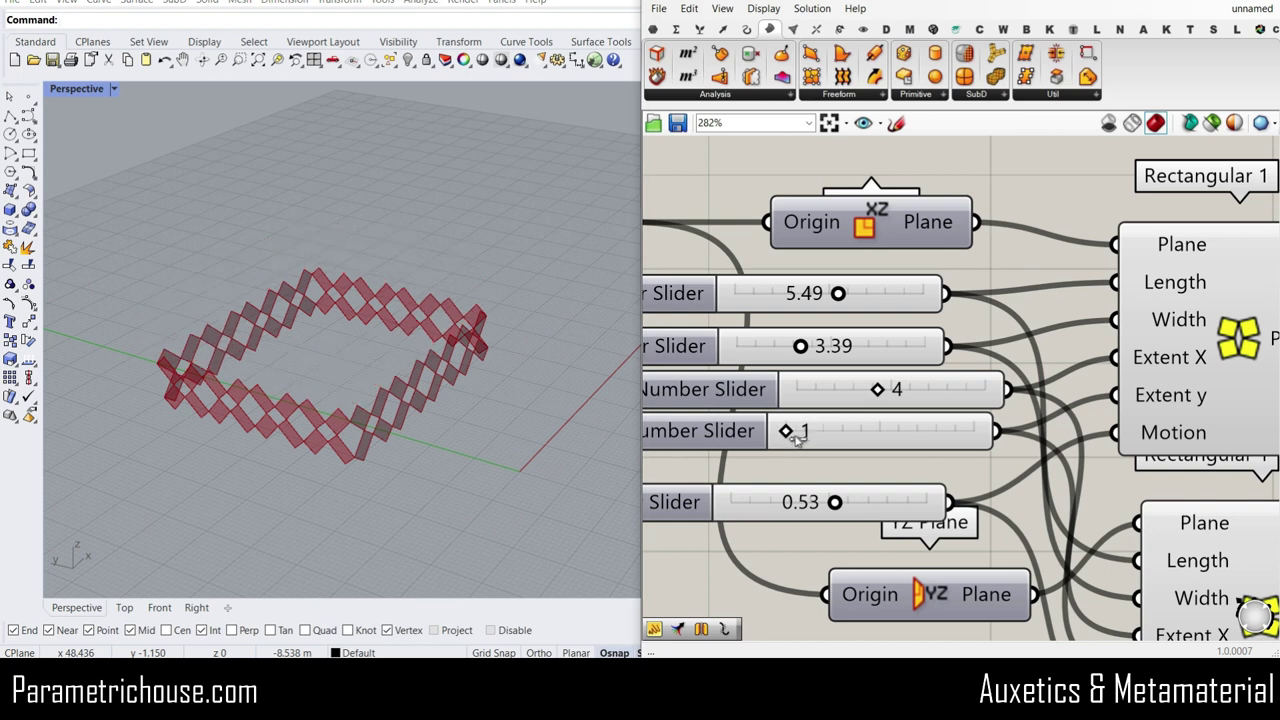
Set the shared Motion slider to 0.35 and examine the single-row rectangular ring in the Perspective viewport.
{"action": "left_click_drag", "start_coordinate": [834, 503], "coordinate": [800, 503]}
{"action": "scroll", "coordinate": [433, 355], "scroll_direction": "up", "scroll_amount": 3}
{"action": "scroll", "coordinate": [433, 355], "scroll_direction": "down", "scroll_amount": 2}
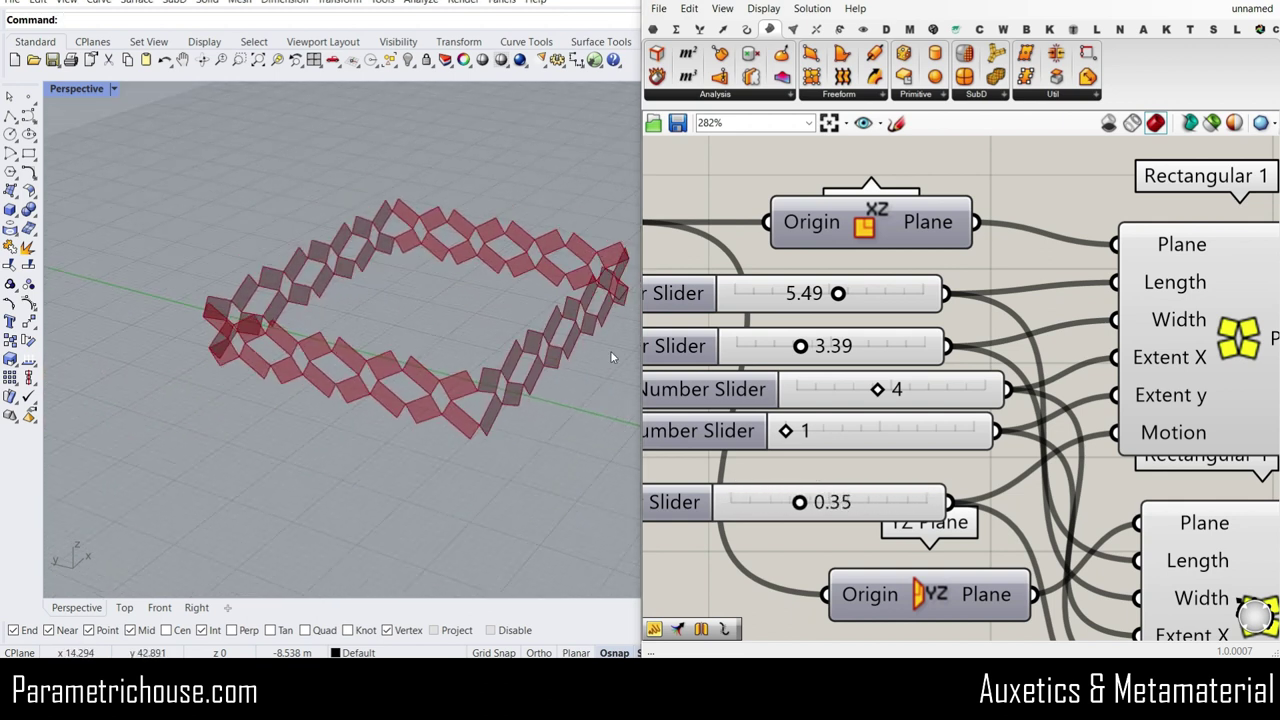
{"action": "scroll", "coordinate": [750, 358], "scroll_direction": "down", "scroll_amount": 3}
{"action": "right_click_drag", "start_coordinate": [1012, 362], "coordinate": [675, 295]}
{"action": "scroll", "coordinate": [680, 296], "scroll_direction": "down", "scroll_amount": 5}
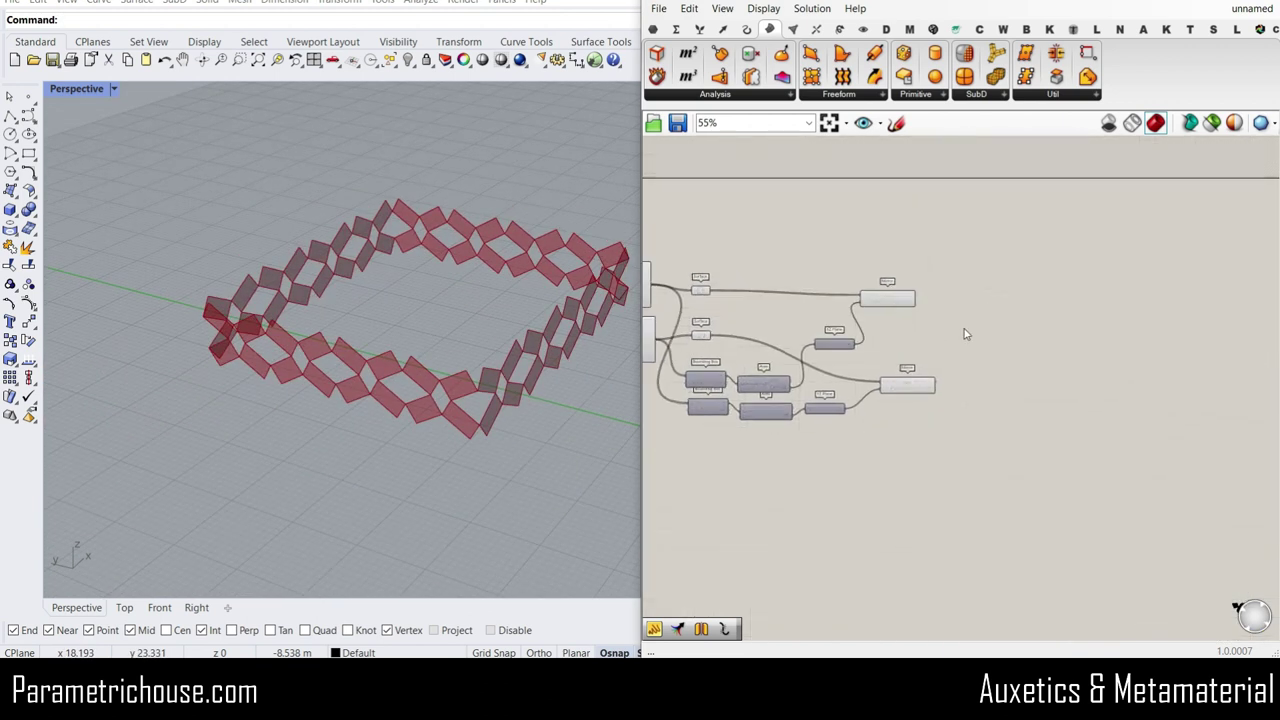
Group the entire four-sided structure definition and move the group up near the corner of the canvas.
{"action": "scroll", "coordinate": [966, 332], "scroll_direction": "up", "scroll_amount": 1}
{"action": "left_click_drag", "start_coordinate": [873, 297], "coordinate": [911, 293]}
{"action": "left_click", "coordinate": [1021, 337]}
{"action": "scroll", "coordinate": [1232, 319], "scroll_direction": "down", "scroll_amount": 3}
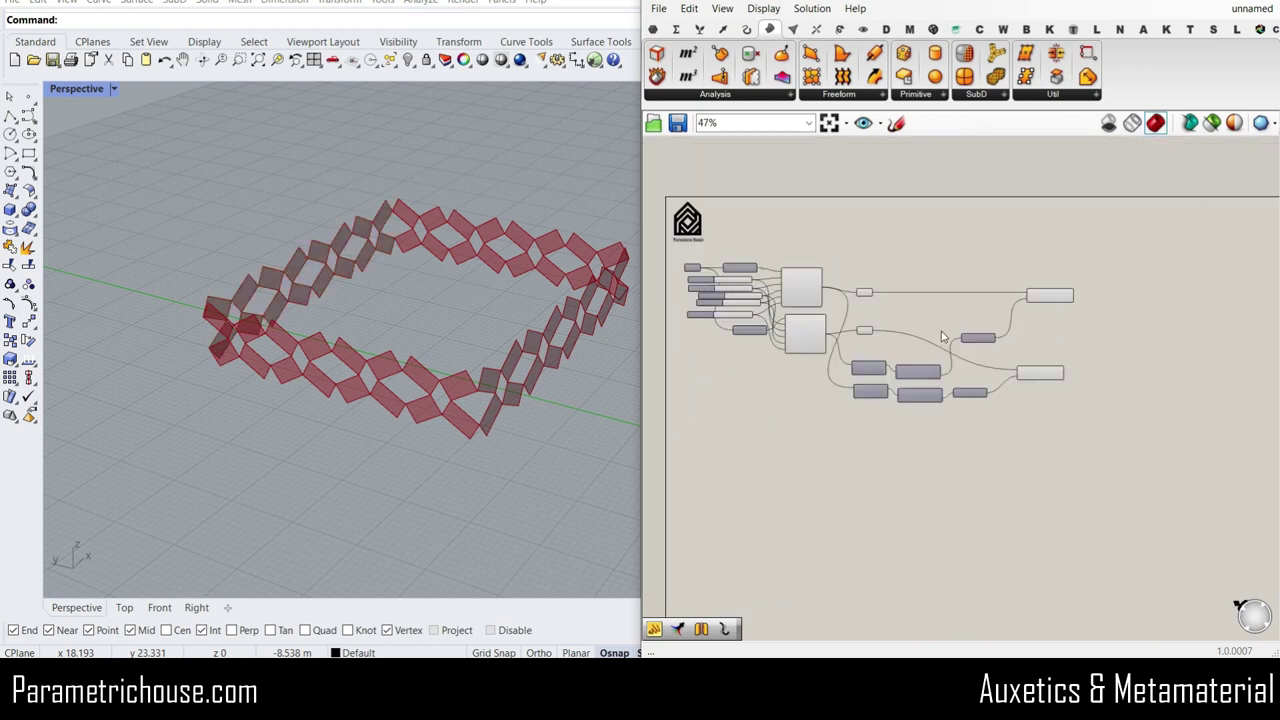
{"action": "left_click_drag", "start_coordinate": [1068, 431], "coordinate": [712, 266]}
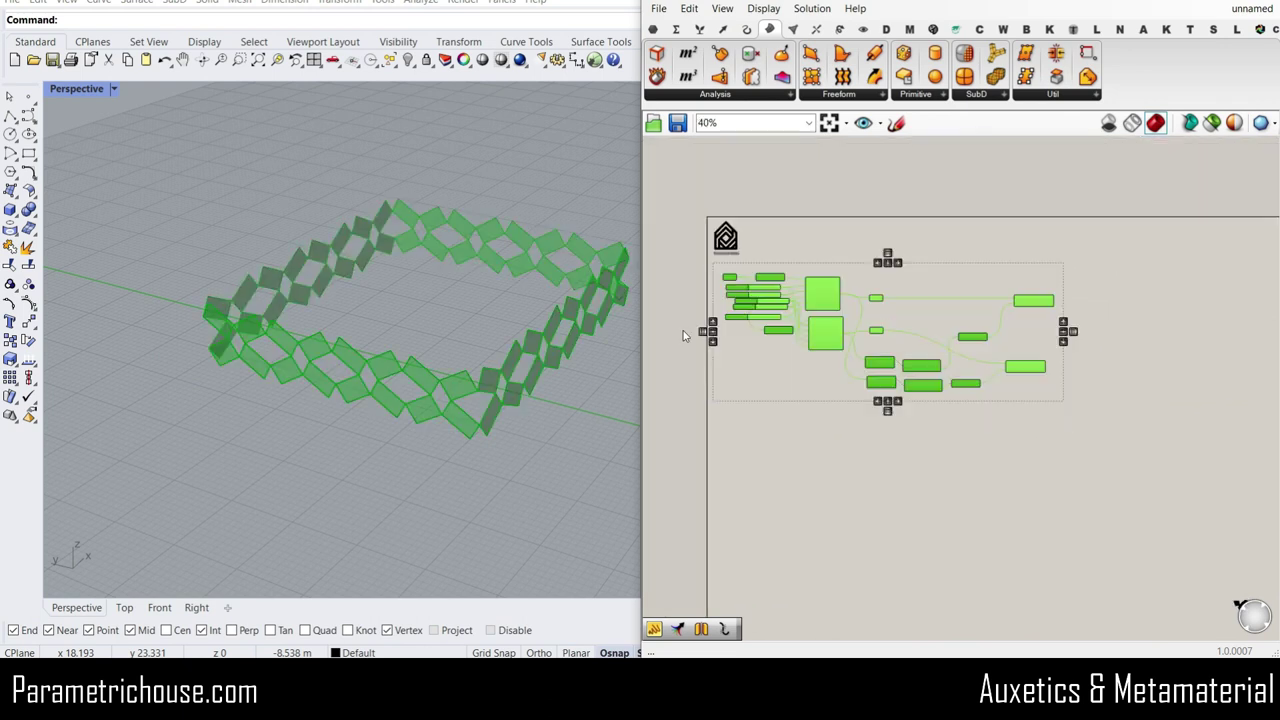
{"action": "right_click", "coordinate": [684, 332]}
{"action": "left_click", "coordinate": [723, 454]}
{"action": "left_click_drag", "start_coordinate": [788, 374], "coordinate": [829, 338]}
{"action": "left_click", "coordinate": [853, 414]}
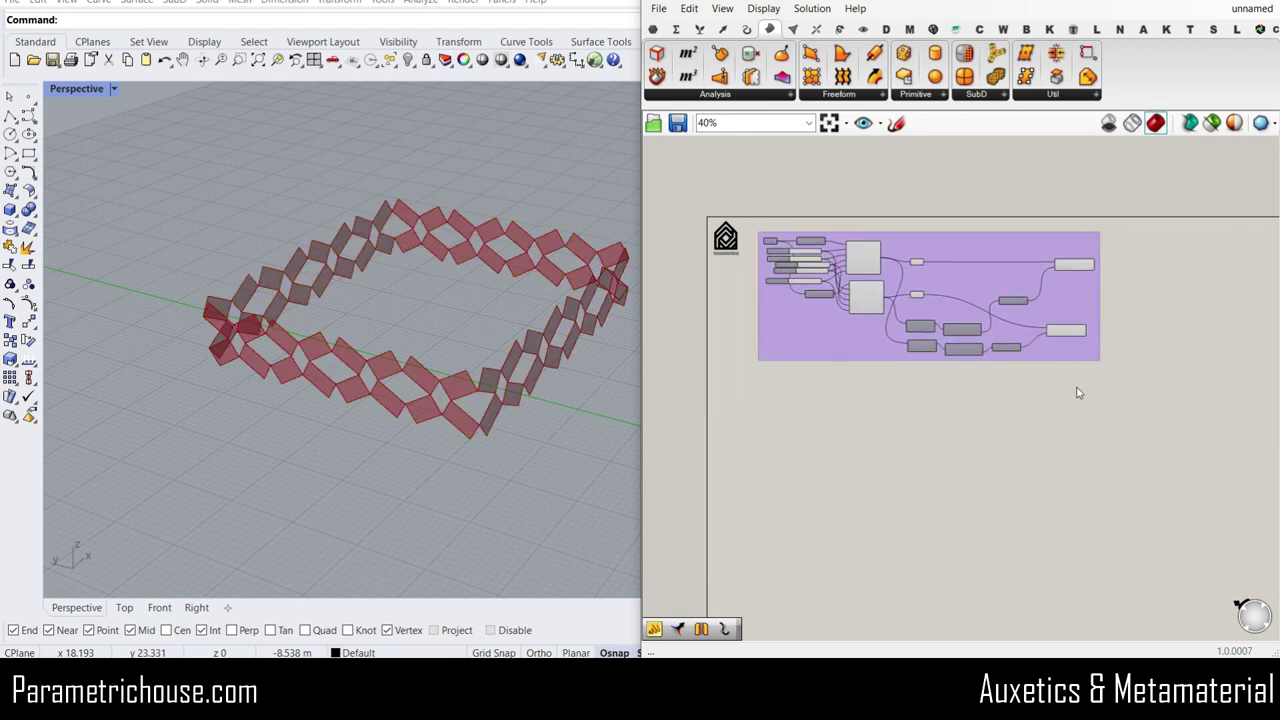
Place a Linketix Hexagonal Triangles component on the canvas below the grouped definition.
{"action": "left_click", "coordinate": [1236, 31]}
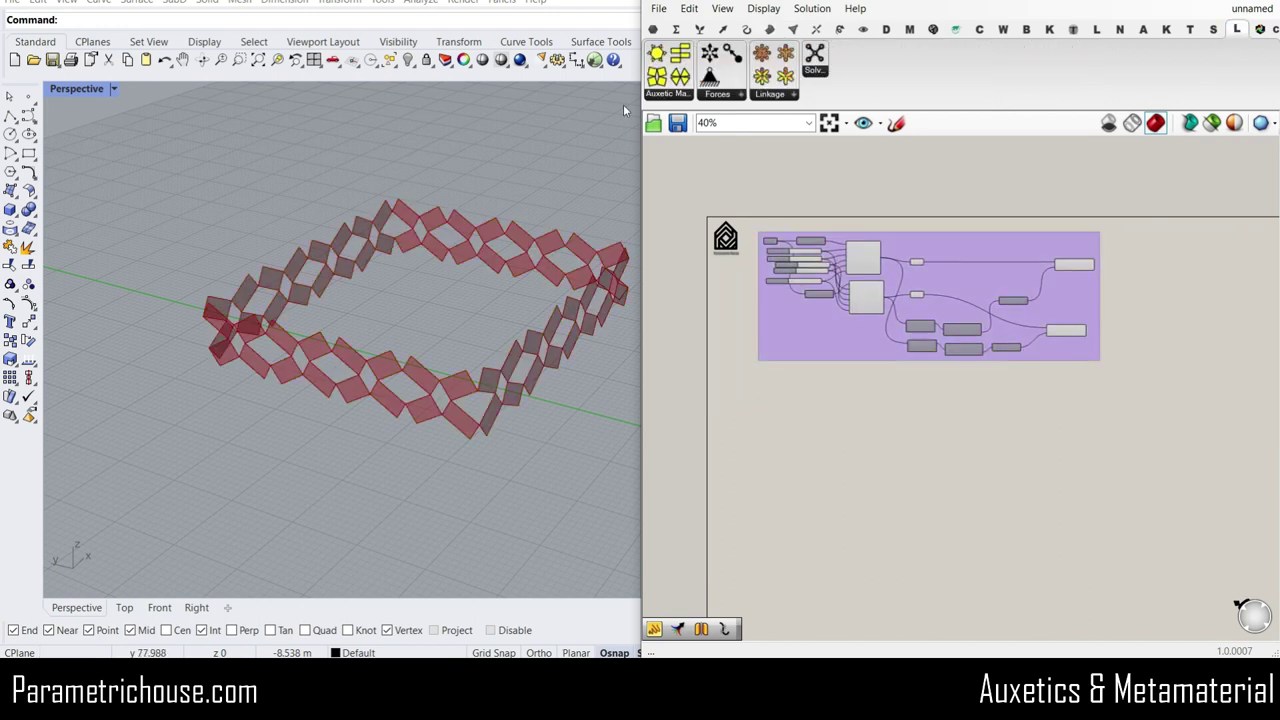
{"action": "left_click", "coordinate": [666, 94]}
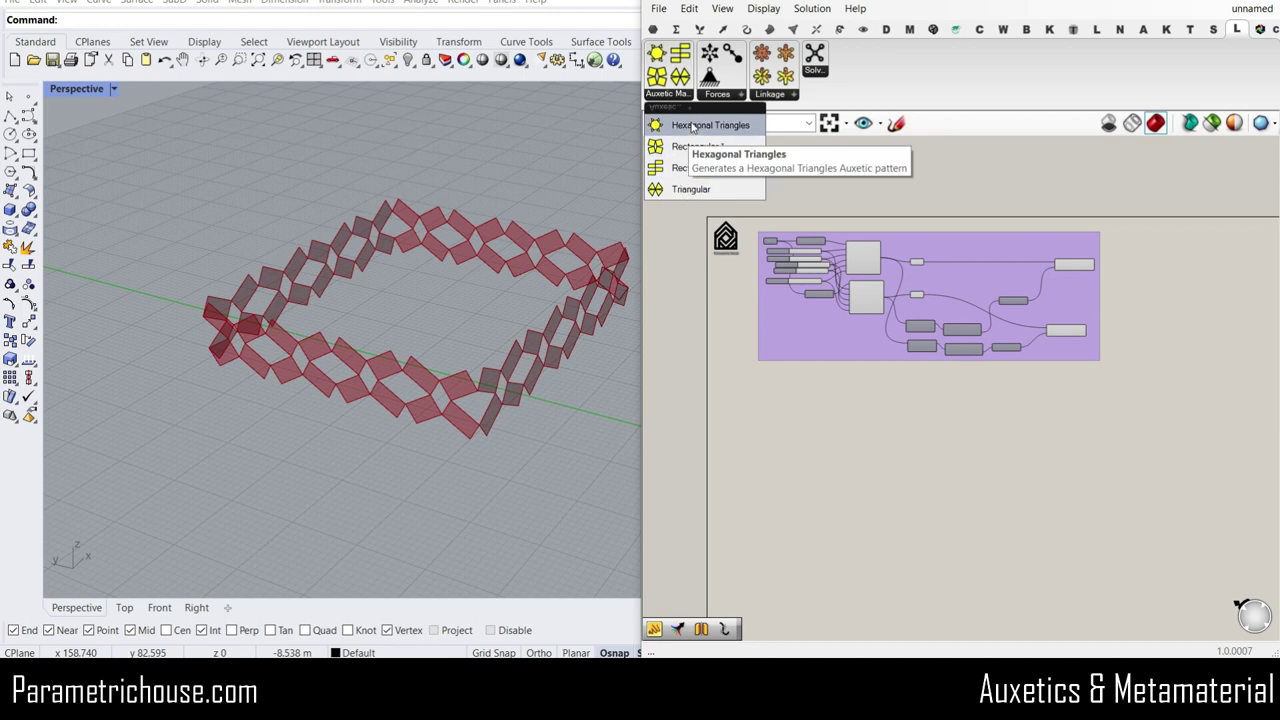
{"action": "left_click_drag", "start_coordinate": [690, 125], "coordinate": [830, 421]}
{"action": "scroll", "coordinate": [860, 418], "scroll_direction": "up", "scroll_amount": 5}
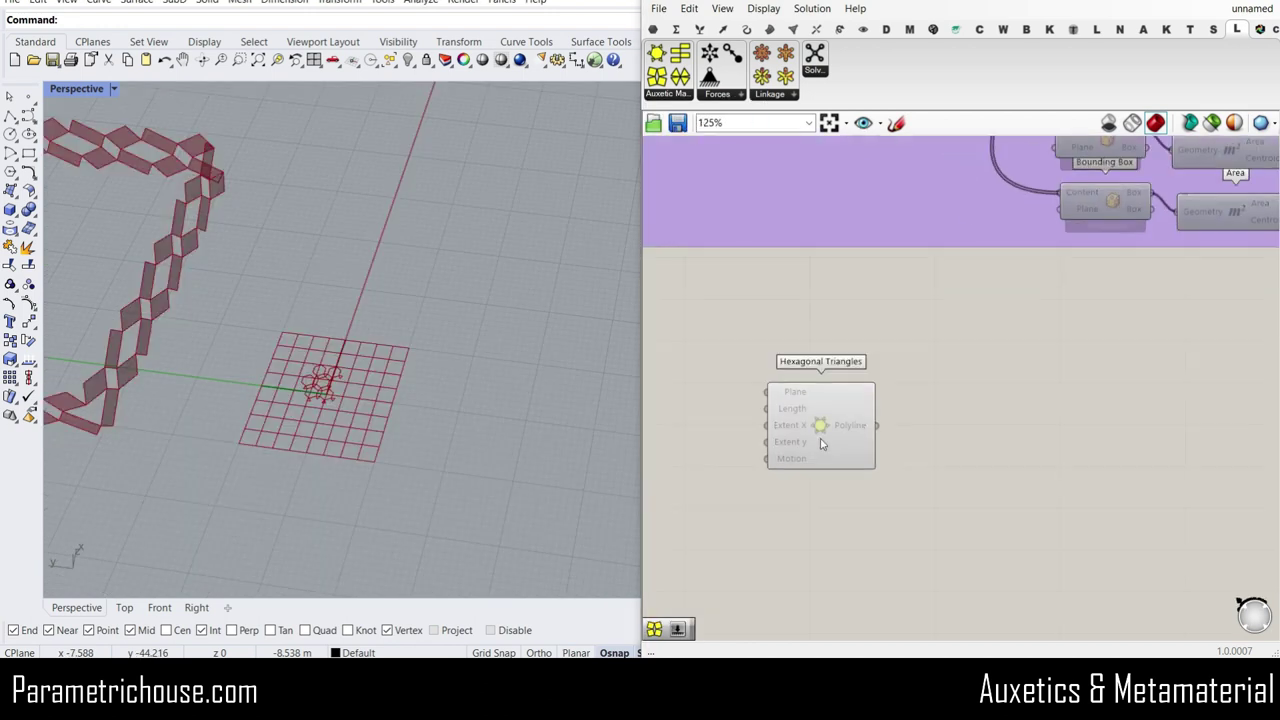
{"action": "scroll", "coordinate": [126, 384], "scroll_direction": "down", "scroll_amount": 3}
{"action": "right_click_drag", "start_coordinate": [130, 386], "coordinate": [289, 538]}
{"action": "scroll", "coordinate": [289, 540], "scroll_direction": "up", "scroll_amount": 9}
{"action": "right_click_drag", "start_coordinate": [328, 460], "coordinate": [351, 446]}
{"action": "scroll", "coordinate": [352, 440], "scroll_direction": "up", "scroll_amount": 8}
{"action": "right_click_drag", "start_coordinate": [804, 442], "coordinate": [1107, 441]}
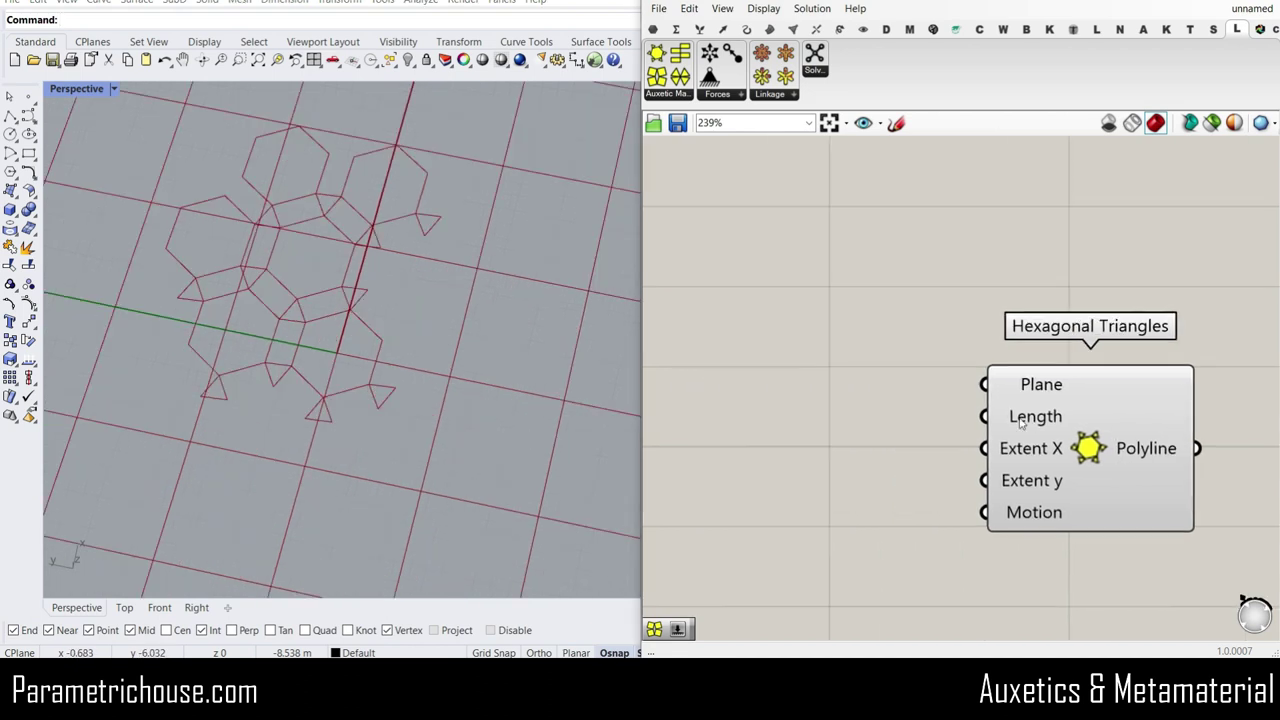
Connect the Hexagonal Triangles Polyline output to a new Surface parameter and show the pattern in the Top viewport.
{"action": "left_click", "coordinate": [655, 28]}
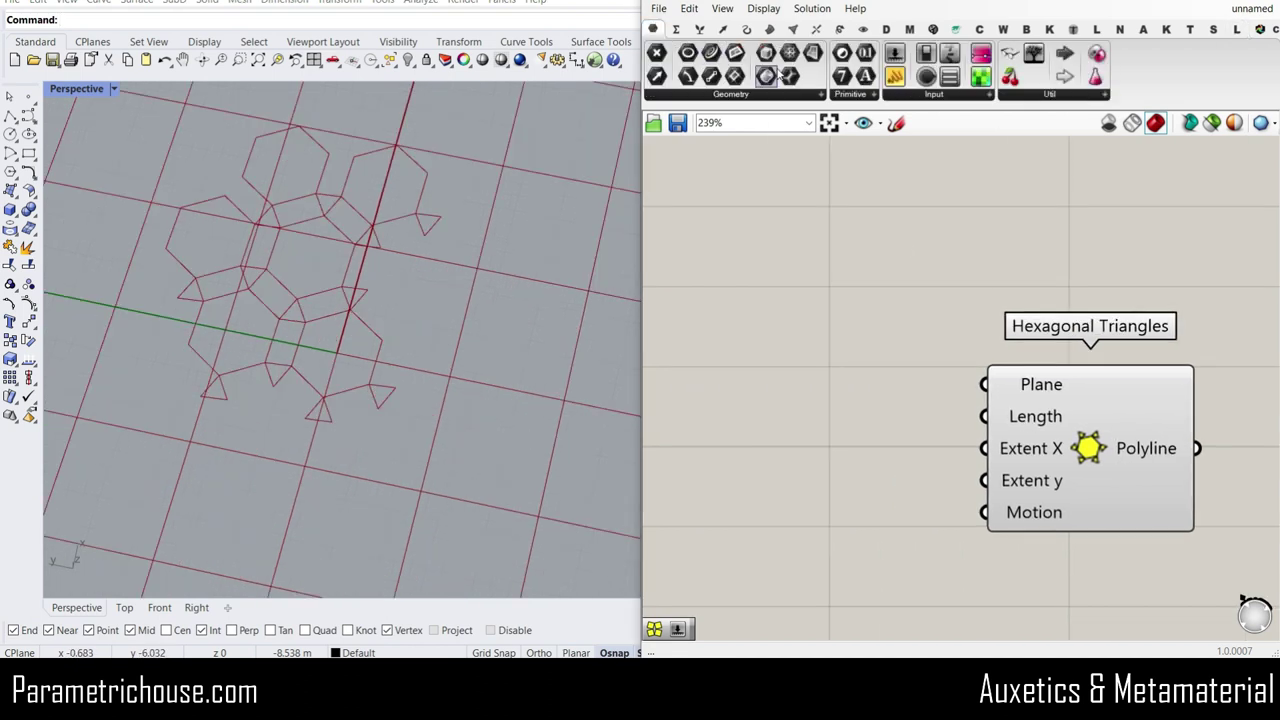
{"action": "scroll", "coordinate": [768, 219], "scroll_direction": "down", "scroll_amount": 2}
{"action": "scroll", "coordinate": [1147, 400], "scroll_direction": "up", "scroll_amount": 1}
{"action": "left_click", "coordinate": [1143, 396]}
{"action": "mouse_move", "coordinate": [1064, 386]}
{"action": "left_mouse_down"}
{"action": "mouse_move", "coordinate": [1108, 394]}
{"action": "mouse_move", "coordinate": [1147, 379]}
{"action": "left_mouse_up"}
{"action": "left_click", "coordinate": [1071, 445]}
{"action": "right_click_drag", "start_coordinate": [1070, 446], "coordinate": [1186, 488]}
{"action": "left_click", "coordinate": [135, 608]}
{"action": "scroll", "coordinate": [195, 445], "scroll_direction": "up", "scroll_amount": 2}
{"action": "right_click_drag", "start_coordinate": [143, 458], "coordinate": [205, 424]}
{"action": "scroll", "coordinate": [266, 388], "scroll_direction": "up", "scroll_amount": 6}
{"action": "right_click_drag", "start_coordinate": [313, 460], "coordinate": [366, 431]}
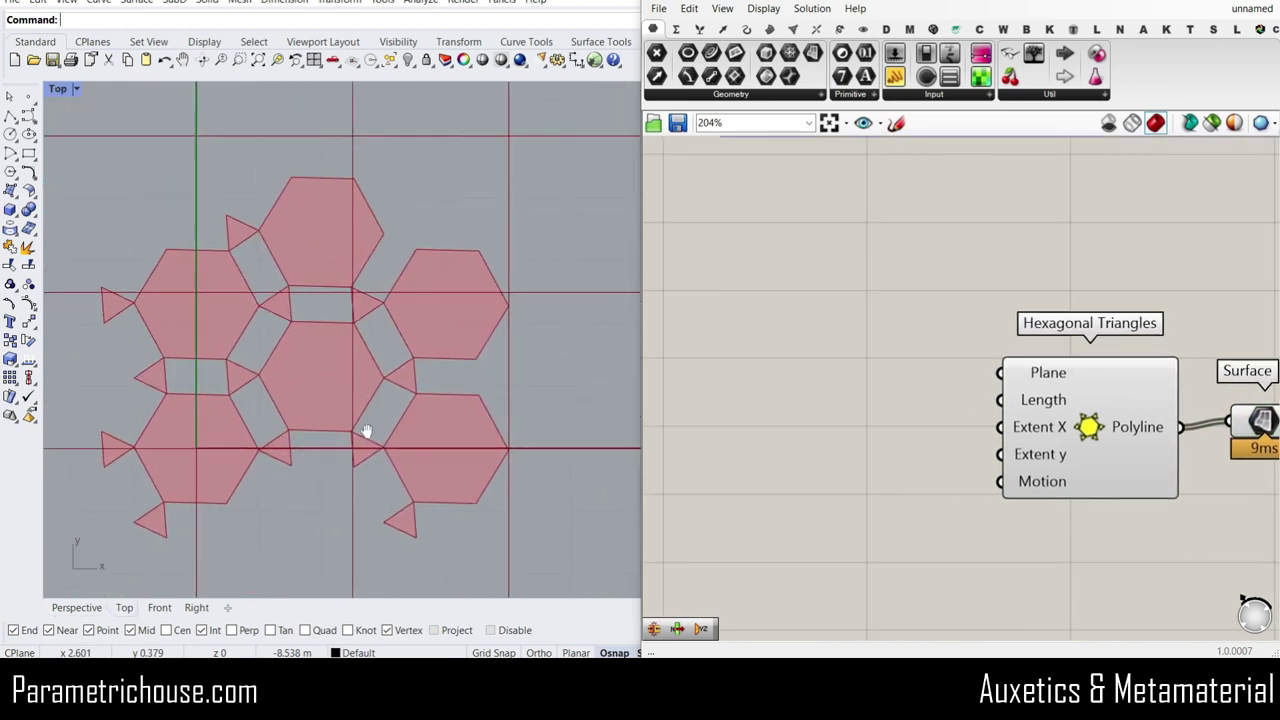
Add a number slider for the Motion input of Hexagonal Triangles and set it to 0.24.
{"action": "double_click", "coordinate": [827, 454]}
{"action": "type", "text": "0.25"}
{"action": "key", "text": "Return"}
{"action": "left_click_drag", "start_coordinate": [921, 463], "coordinate": [808, 490]}
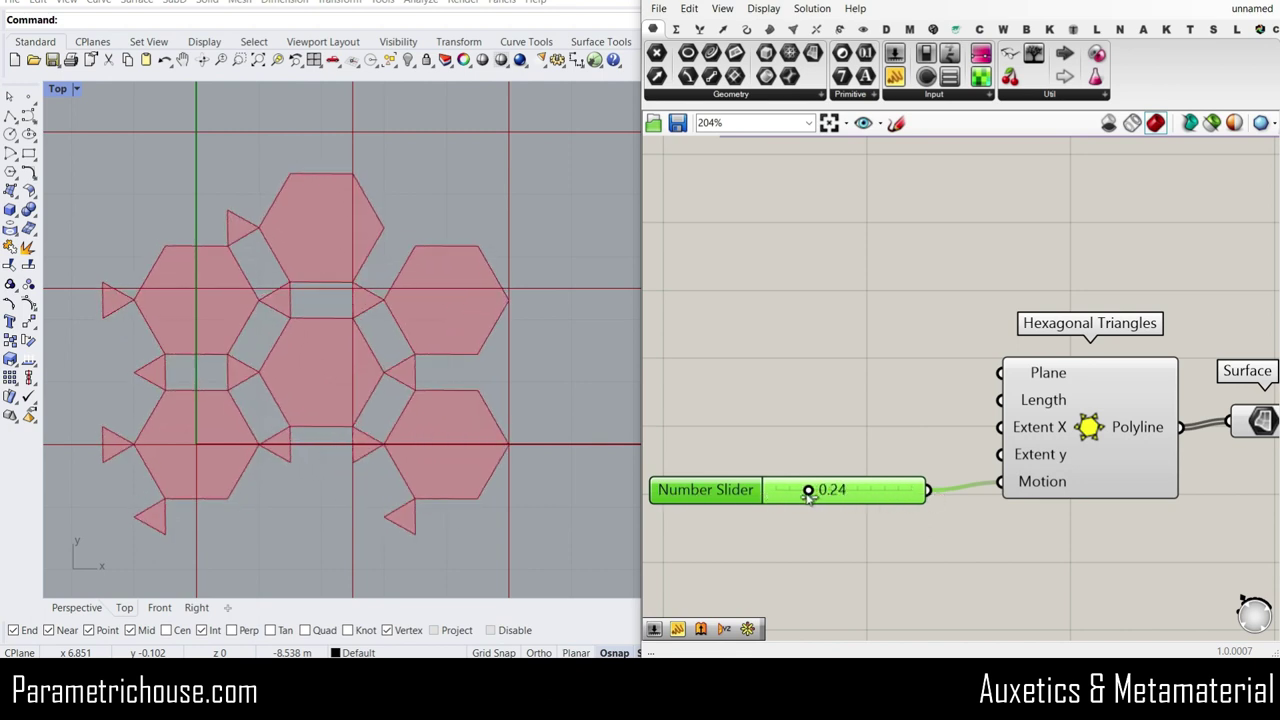
Add a number slider for the Length input of Hexagonal Triangles and set it to 1.57.
{"action": "double_click", "coordinate": [771, 400]}
{"action": "type", "text": "2.55"}
{"action": "key", "text": "Return"}
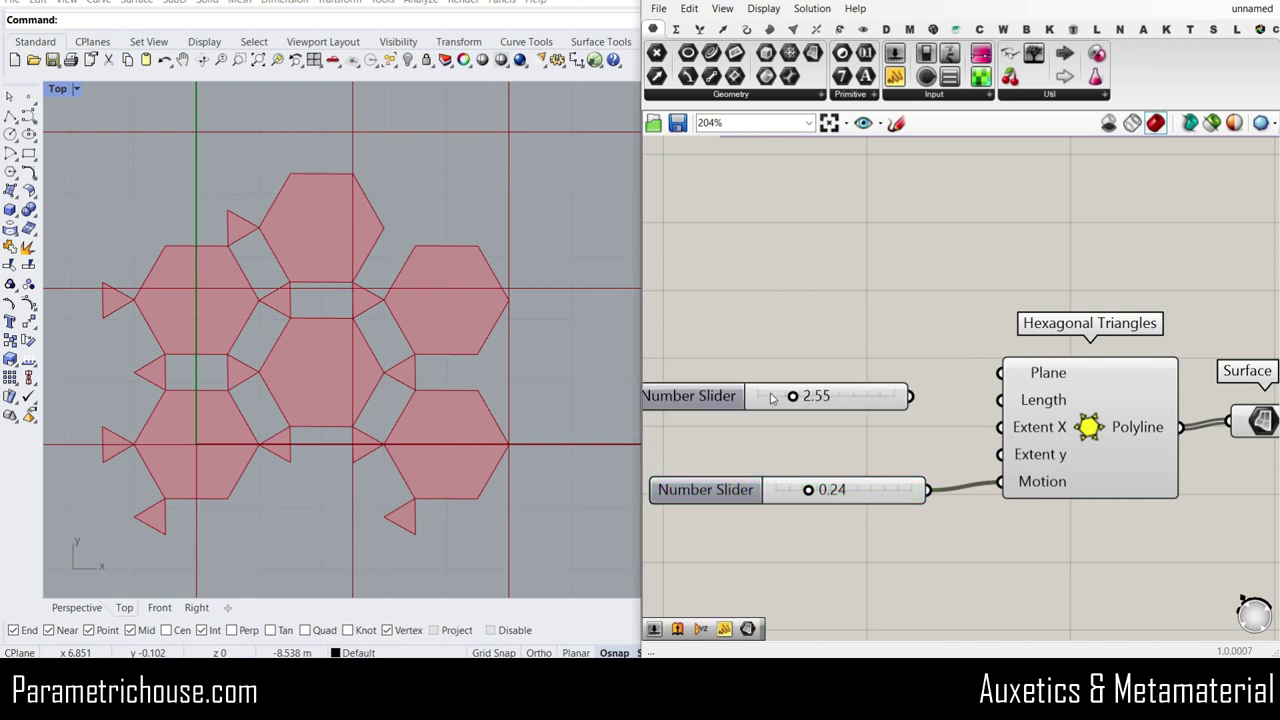
{"action": "left_click_drag", "start_coordinate": [994, 398], "coordinate": [996, 399]}
{"action": "scroll", "coordinate": [462, 417], "scroll_direction": "down", "scroll_amount": 8}
{"action": "left_click_drag", "start_coordinate": [796, 397], "coordinate": [877, 375]}
Feed the Extent X and Extent y inputs of Hexagonal Triangles with two integer sliders ranging from 1 to 12.
{"action": "left_click", "coordinate": [822, 427]}
{"action": "double_click", "coordinate": [822, 427]}
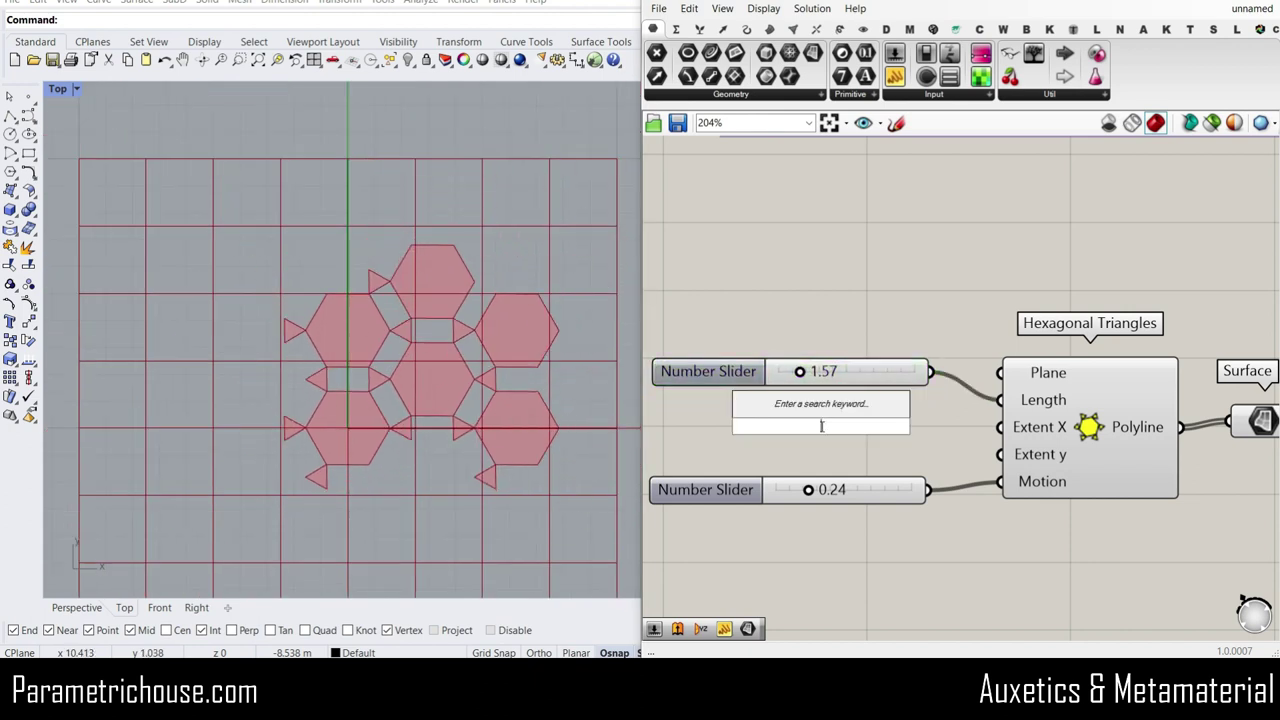
{"action": "key", "text": "Return"}
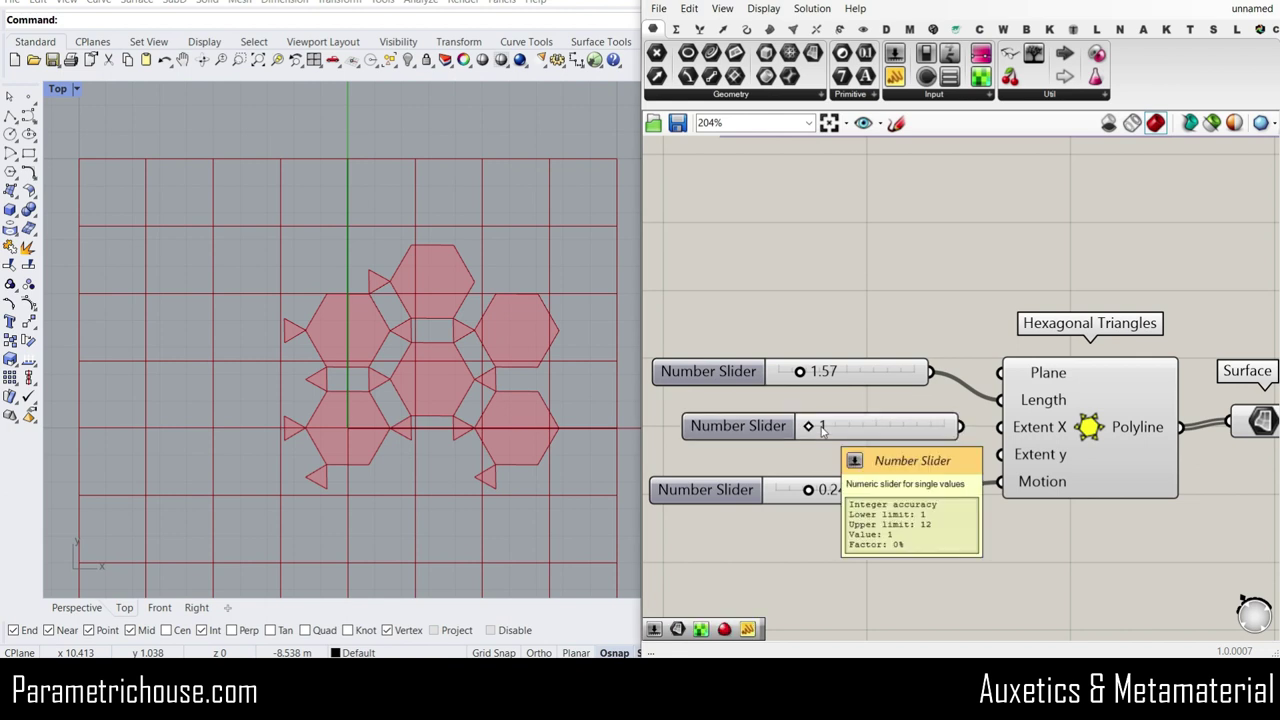
{"action": "scroll", "coordinate": [860, 457], "scroll_direction": "up", "scroll_amount": 2}
{"action": "left_click_drag", "start_coordinate": [1048, 431], "coordinate": [1050, 428]}
{"action": "left_click_drag", "start_coordinate": [945, 421], "coordinate": [891, 452]}
{"action": "key", "text": "ctrl+c"}
{"action": "key", "text": "ctrl+v"}
{"action": "left_click_drag", "start_coordinate": [1040, 461], "coordinate": [1061, 458]}
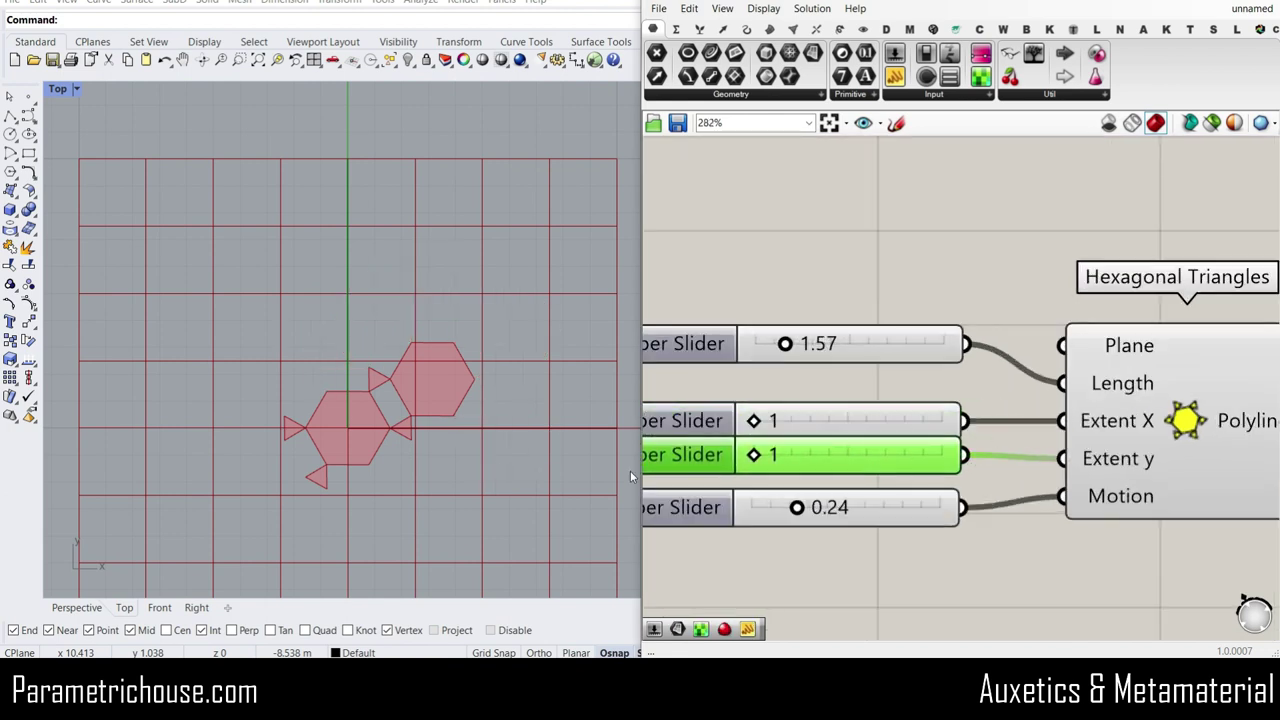
Set the Hexagonal Triangles Motion slider to 0.28 and both the Extent X and Extent y sliders to 4.
{"action": "scroll", "coordinate": [670, 497], "scroll_direction": "up", "scroll_amount": 1}
{"action": "mouse_move", "coordinate": [783, 504]}
{"action": "left_mouse_down"}
{"action": "mouse_move", "coordinate": [754, 504]}
{"action": "mouse_move", "coordinate": [958, 504]}
{"action": "mouse_move", "coordinate": [801, 504]}
{"action": "left_mouse_up"}
{"action": "left_click_drag", "start_coordinate": [740, 402], "coordinate": [783, 404]}
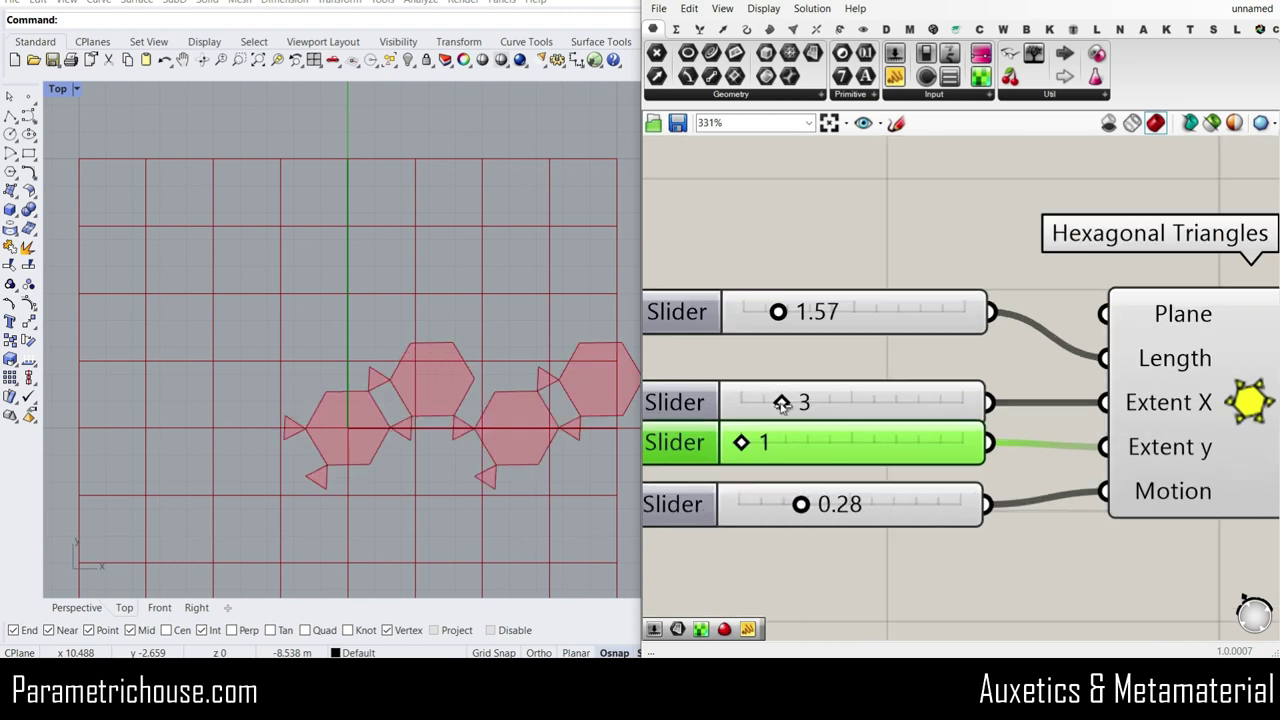
{"action": "left_click_drag", "start_coordinate": [742, 444], "coordinate": [802, 403]}
{"action": "scroll", "coordinate": [311, 384], "scroll_direction": "down", "scroll_amount": 8}
{"action": "scroll", "coordinate": [413, 333], "scroll_direction": "up", "scroll_amount": 2}
{"action": "scroll", "coordinate": [1138, 425], "scroll_direction": "down", "scroll_amount": 2}
{"action": "right_click_drag", "start_coordinate": [1138, 425], "coordinate": [1054, 407]}
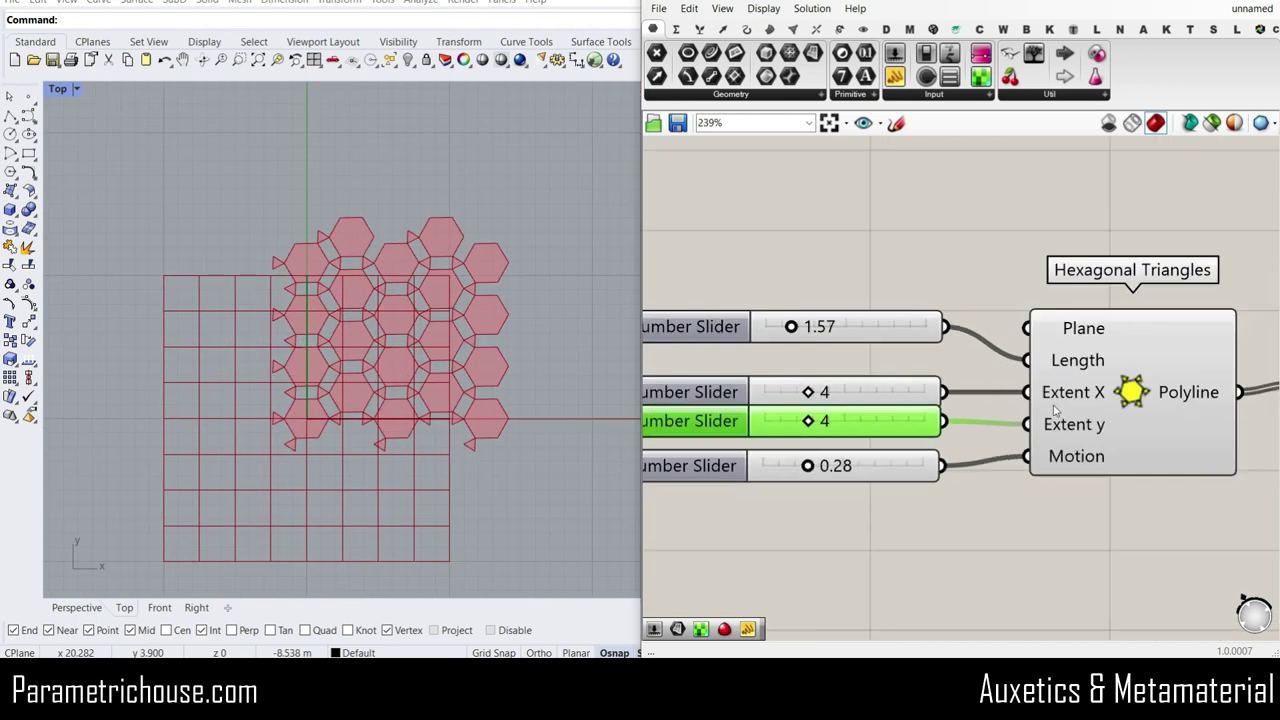
Open up the hexagonal pattern further by setting its Motion slider to 0.46.
{"action": "scroll", "coordinate": [1054, 409], "scroll_direction": "up", "scroll_amount": 3}
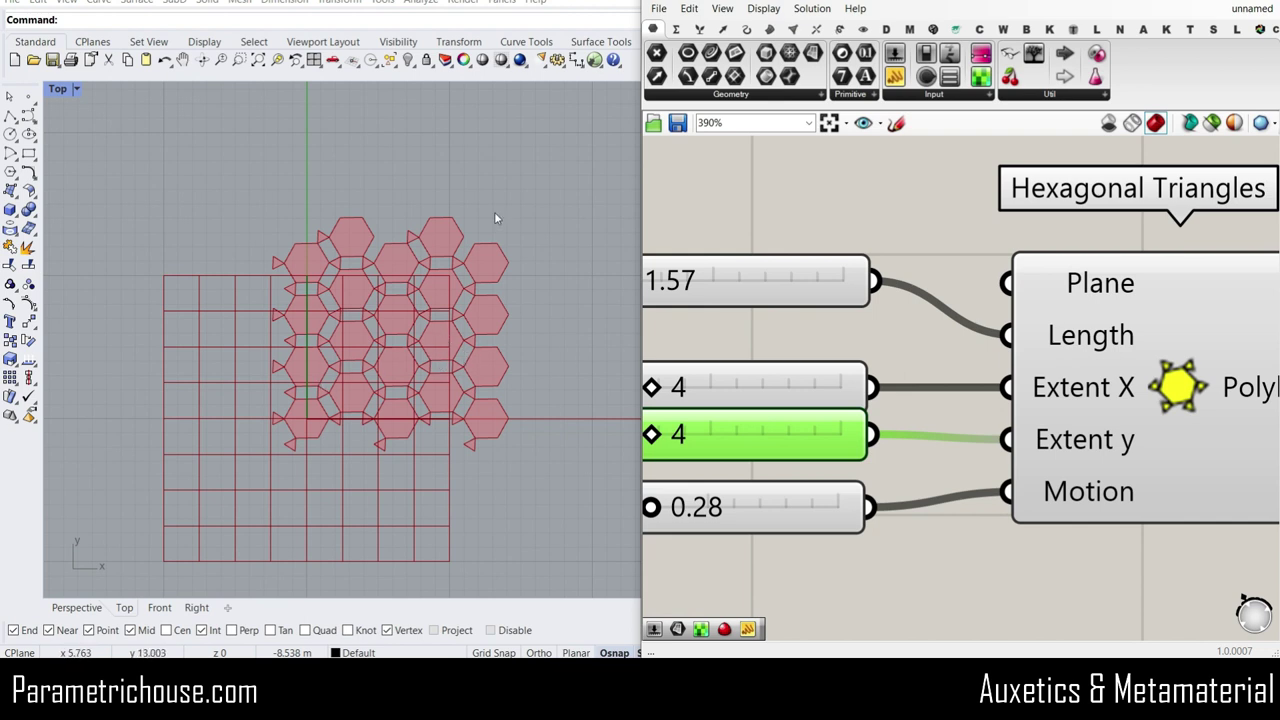
{"action": "right_click_drag", "start_coordinate": [679, 508], "coordinate": [802, 479]}
{"action": "left_click_drag", "start_coordinate": [774, 478], "coordinate": [820, 477]}
{"action": "scroll", "coordinate": [430, 370], "scroll_direction": "up", "scroll_amount": 4}
{"action": "scroll", "coordinate": [990, 441], "scroll_direction": "down", "scroll_amount": 4}
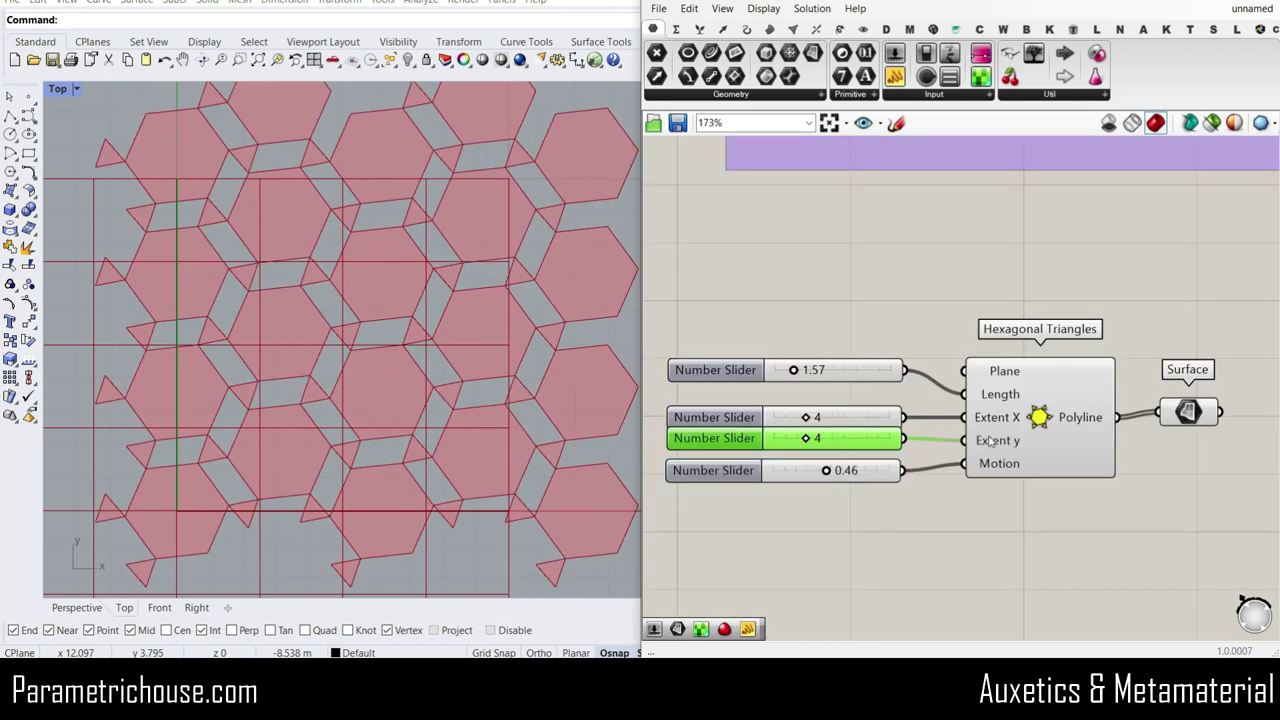
Group the Hexagonal Triangles component with its sliders and Surface parameter, and align the group below the first one.
{"action": "scroll", "coordinate": [975, 410], "scroll_direction": "down", "scroll_amount": 3}
{"action": "left_click_drag", "start_coordinate": [1110, 465], "coordinate": [790, 352]}
{"action": "right_click", "coordinate": [792, 350]}
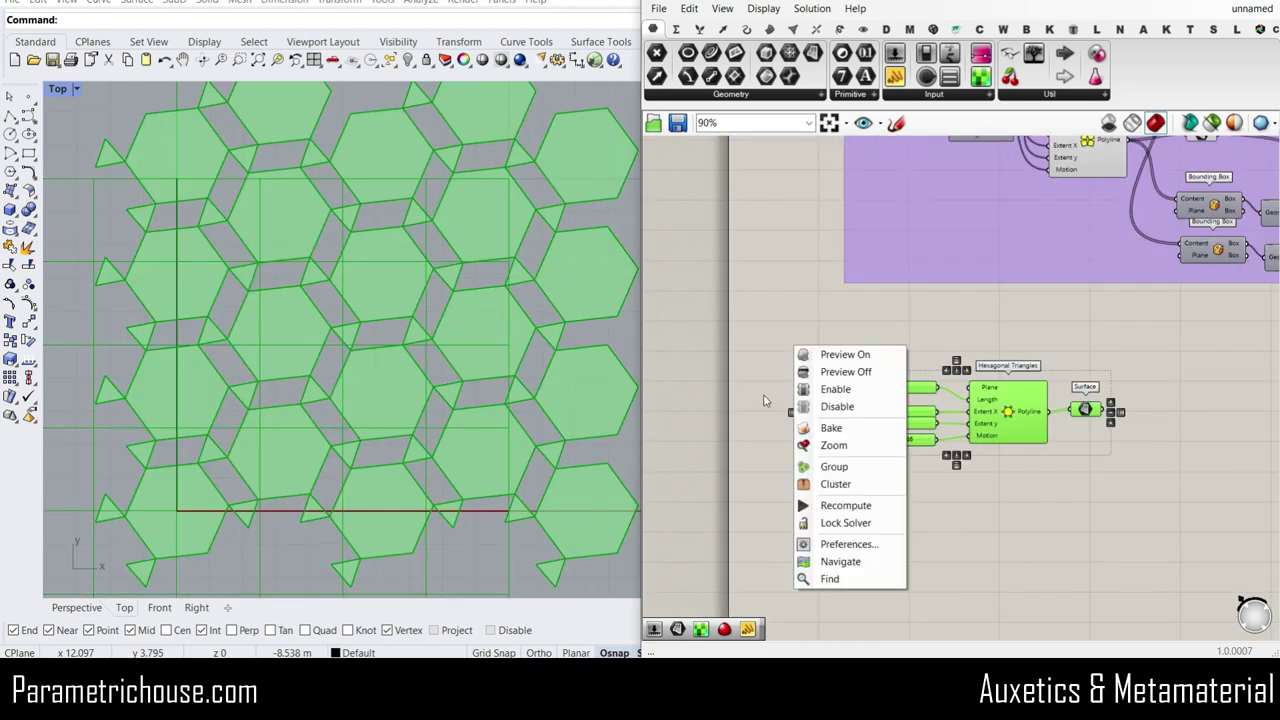
{"action": "left_click", "coordinate": [807, 467]}
{"action": "left_click_drag", "start_coordinate": [1045, 452], "coordinate": [1089, 405]}
{"action": "left_click", "coordinate": [953, 441]}
{"action": "scroll", "coordinate": [543, 393], "scroll_direction": "down", "scroll_amount": 12}
{"action": "right_click_drag", "start_coordinate": [990, 364], "coordinate": [932, 325]}
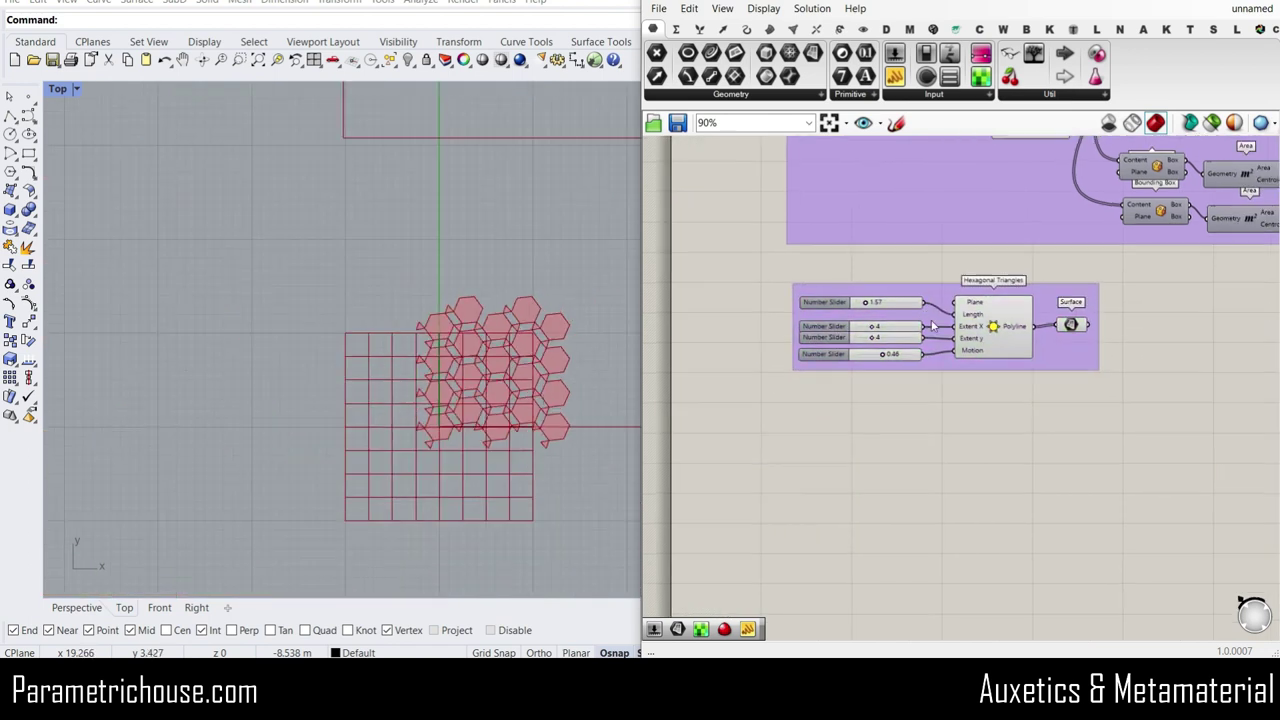
Place a Linketix Rectangular 2 component below the hexagonal group and feed its Plane input with an XZ Plane.
{"action": "left_click", "coordinate": [1237, 29]}
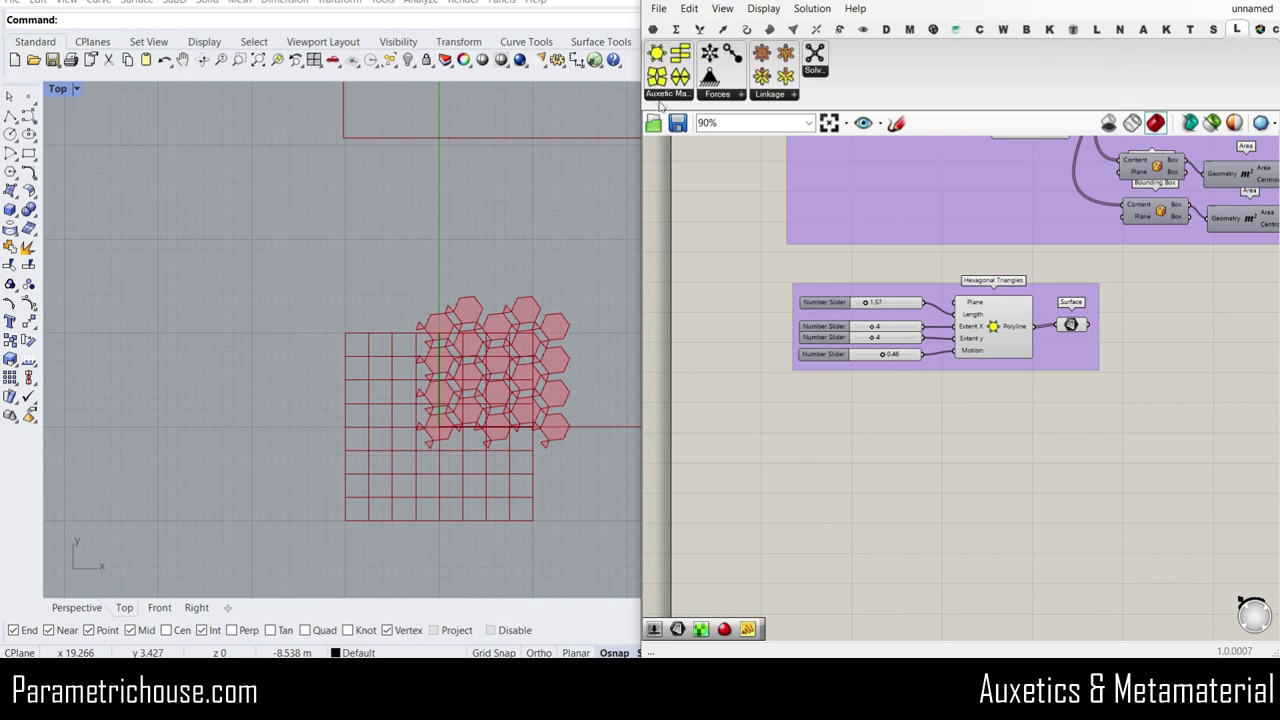
{"action": "left_click", "coordinate": [662, 95]}
{"action": "left_click_drag", "start_coordinate": [731, 177], "coordinate": [945, 462]}
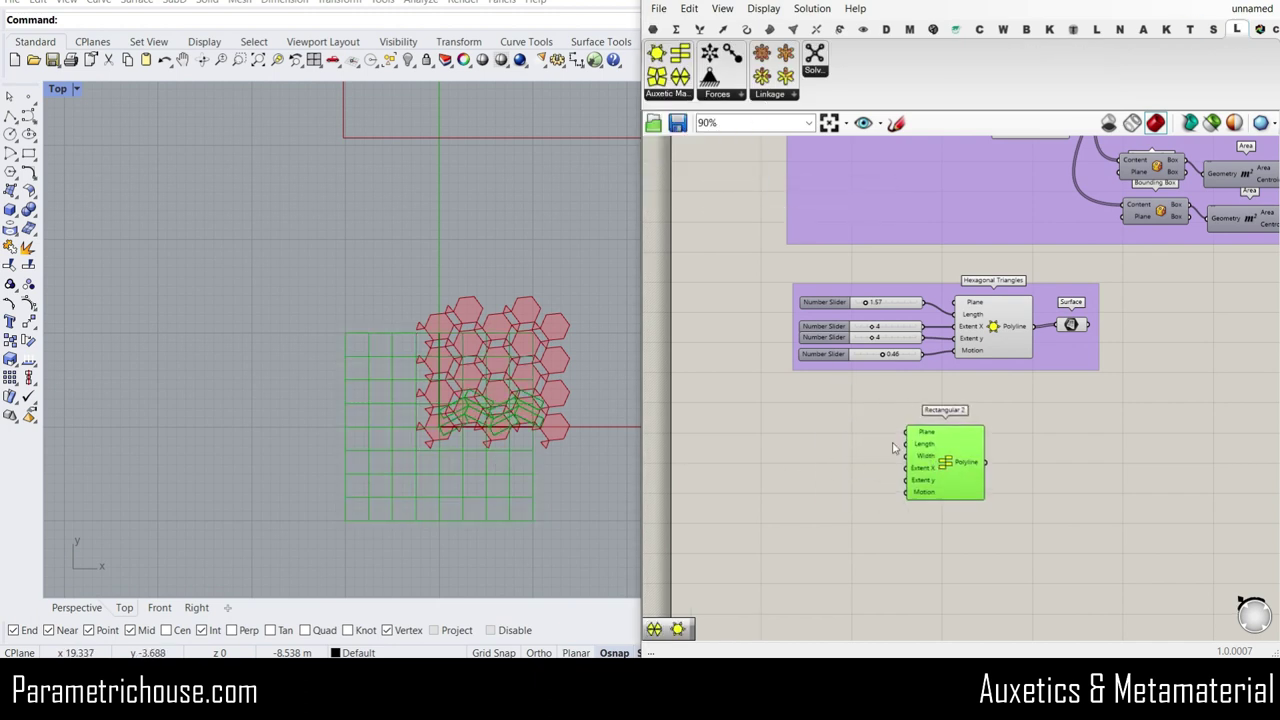
{"action": "scroll", "coordinate": [893, 447], "scroll_direction": "up", "scroll_amount": 3}
{"action": "double_click", "coordinate": [861, 419]}
{"action": "type", "text": "xz"}
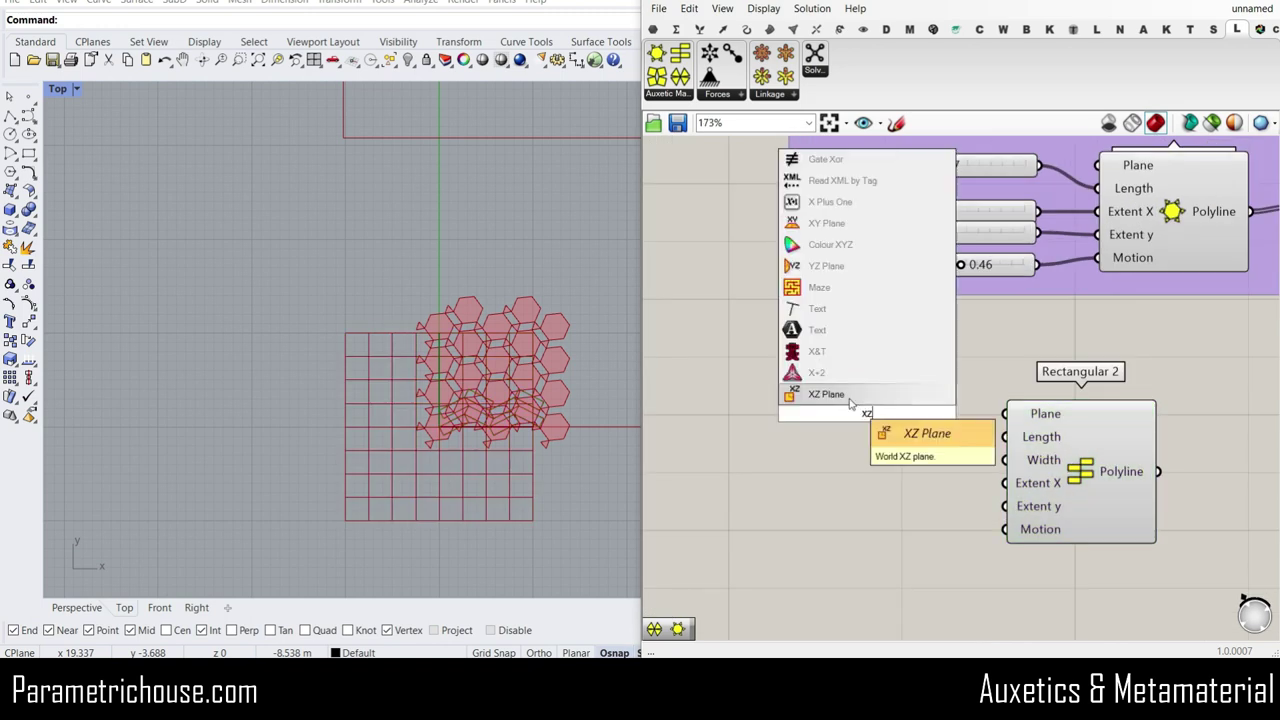
{"action": "left_click", "coordinate": [851, 397]}
{"action": "left_click_drag", "start_coordinate": [931, 414], "coordinate": [1005, 414]}
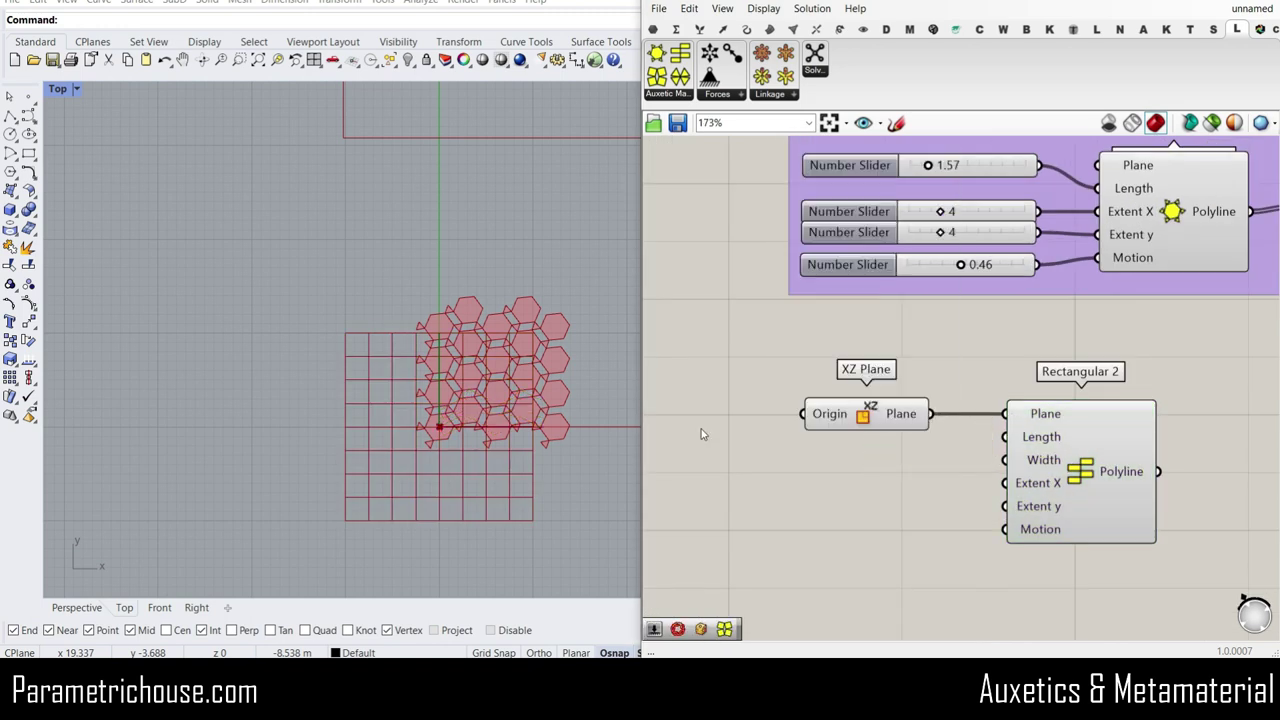
Extract the XZ Plane's Origin as a parameter and move its point away from the hexagonal pattern in the Perspective viewport.
{"action": "left_click", "coordinate": [80, 607]}
{"action": "right_click", "coordinate": [830, 414]}
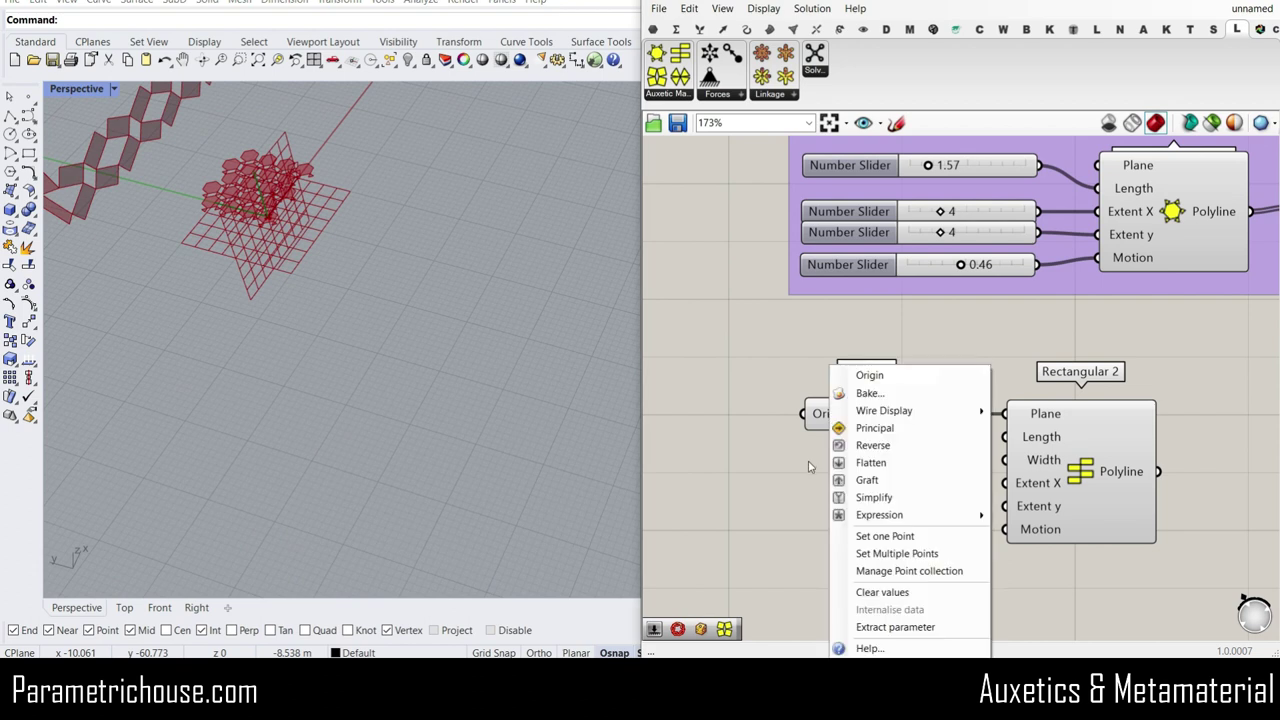
{"action": "left_click", "coordinate": [895, 627]}
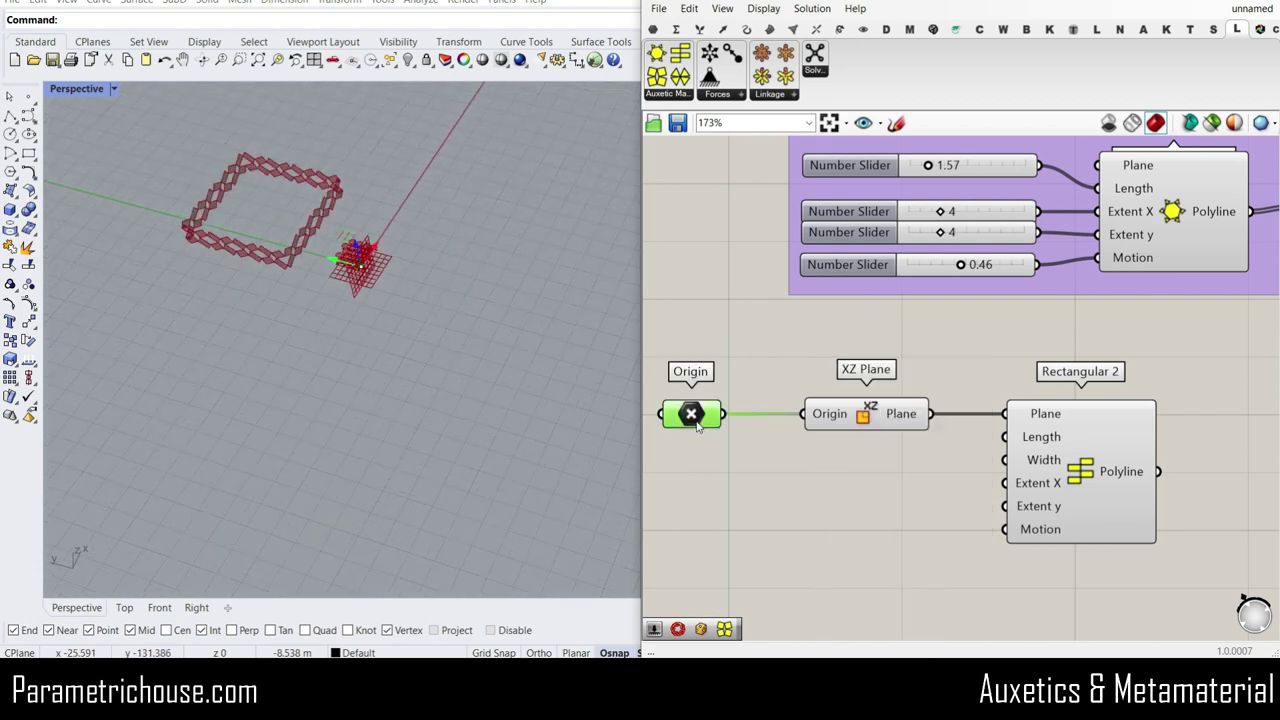
{"action": "left_click_drag", "start_coordinate": [374, 248], "coordinate": [294, 365]}
{"action": "right_click_drag", "start_coordinate": [340, 372], "coordinate": [205, 340]}
{"action": "scroll", "coordinate": [288, 304], "scroll_direction": "up", "scroll_amount": 10}
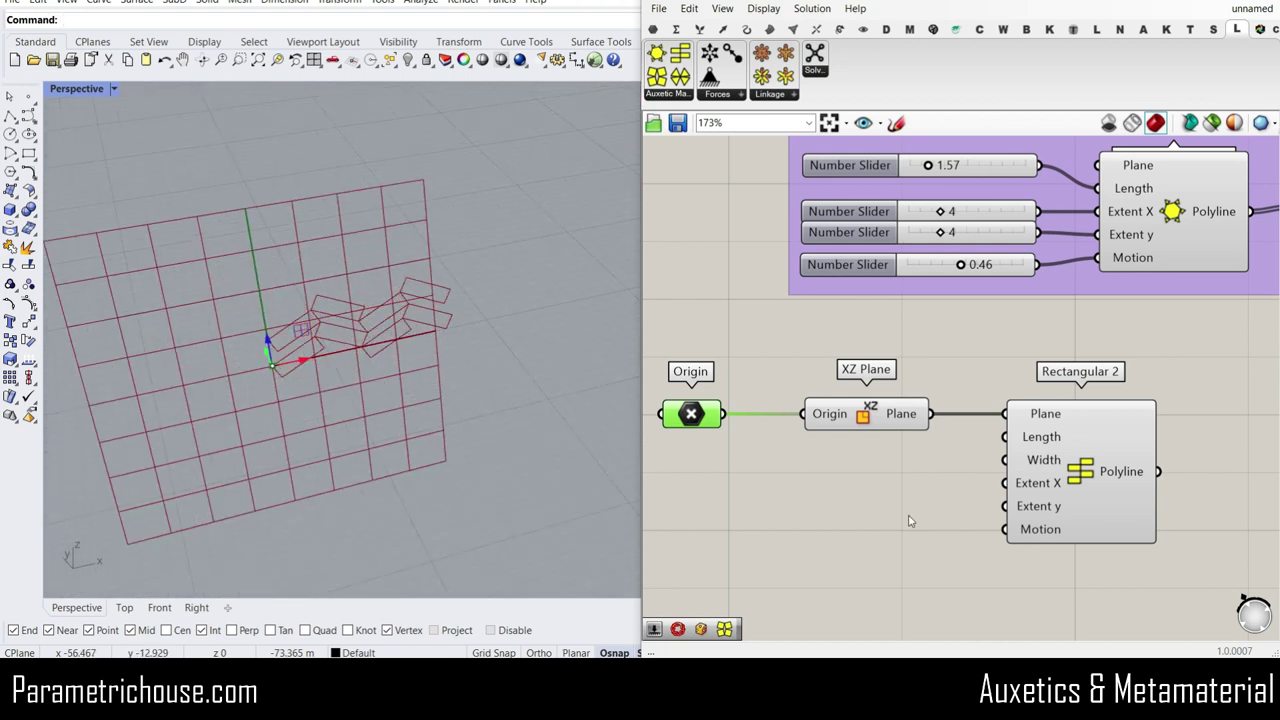
Add sliders for the Rectangular 2 Length and Width inputs, setting Length to 4.05 and Width to 6.39.
{"action": "double_click", "coordinate": [861, 491]}
{"action": "type", "text": "5.5"}
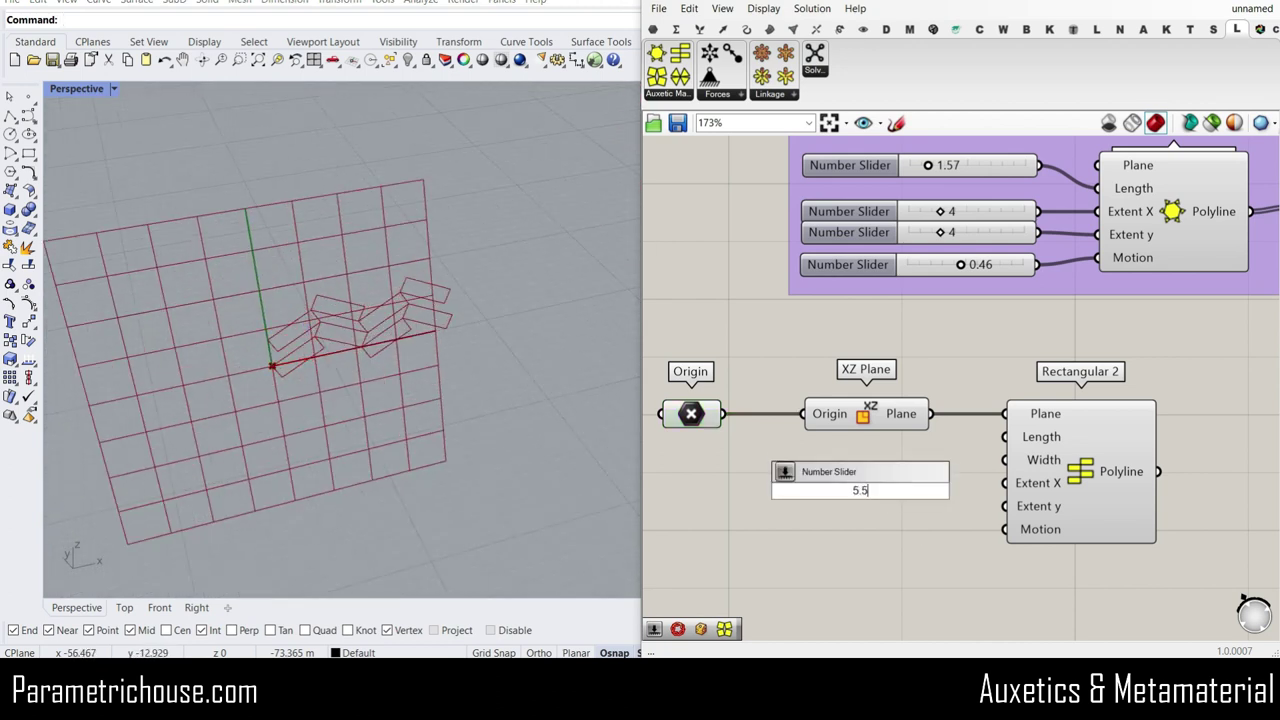
{"action": "type", "text": "5"}
{"action": "key", "text": "Return"}
{"action": "scroll", "coordinate": [970, 500], "scroll_direction": "up", "scroll_amount": 3}
{"action": "left_click_drag", "start_coordinate": [943, 489], "coordinate": [906, 486]}
{"action": "left_click_drag", "start_coordinate": [988, 421], "coordinate": [1017, 444]}
{"action": "left_click_drag", "start_coordinate": [839, 437], "coordinate": [859, 473]}
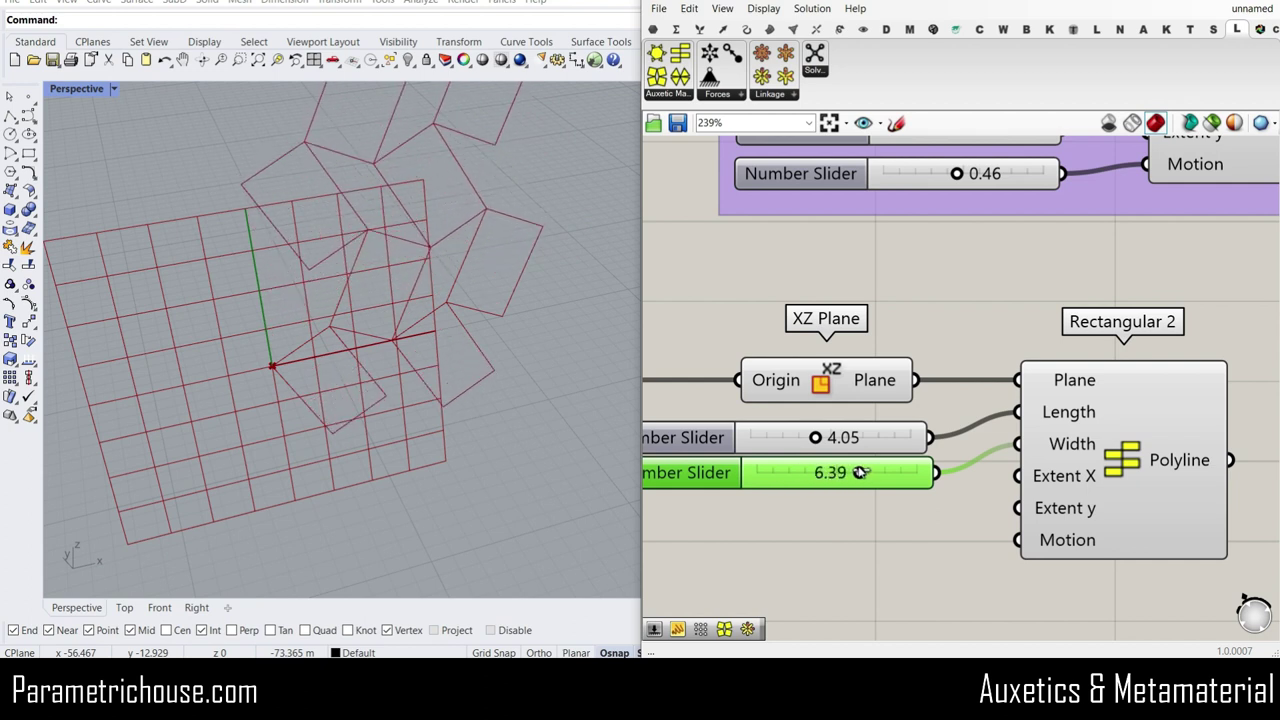
Connect two integer sliders with a value of 1 to the Extent X and Extent y inputs of Rectangular 2.
{"action": "double_click", "coordinate": [830, 530]}
{"action": "type", "text": "1"}
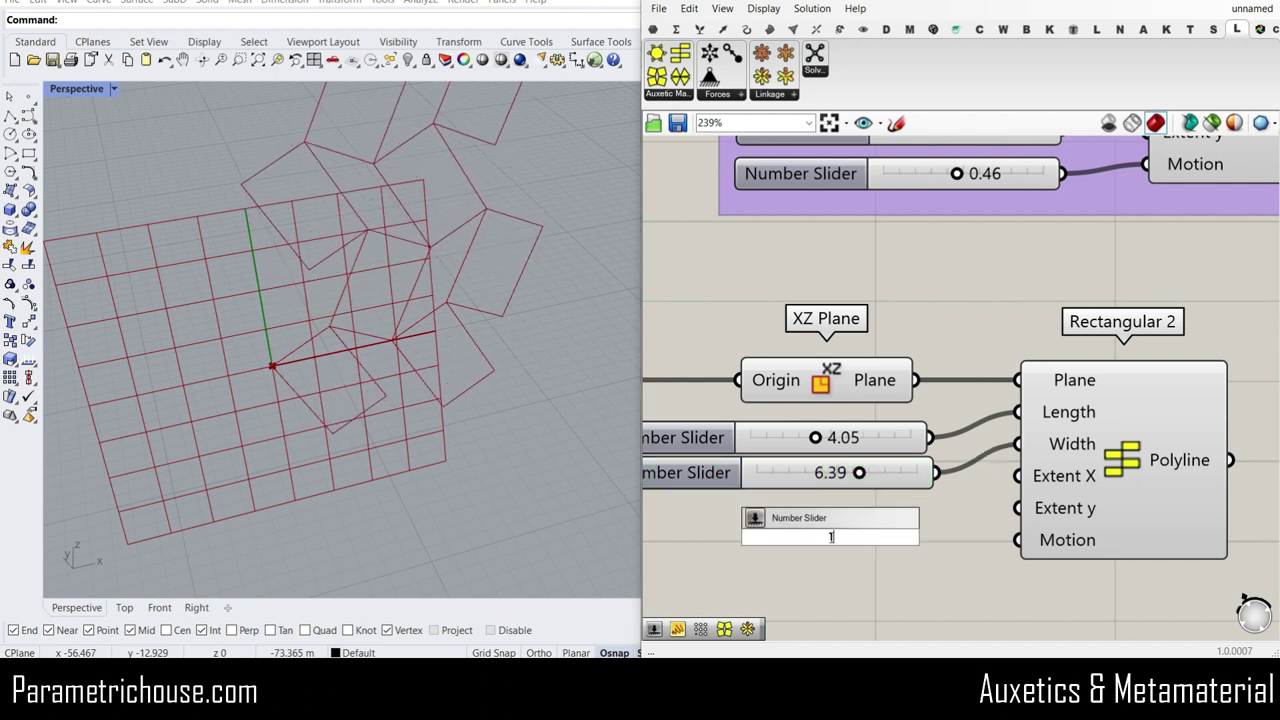
{"action": "key", "text": "Return"}
{"action": "left_click_drag", "start_coordinate": [907, 541], "coordinate": [846, 551]}
{"action": "key", "text": "ctrl+c"}
{"action": "key", "text": "ctrl+v"}
{"action": "left_click_drag", "start_coordinate": [1020, 487], "coordinate": [1018, 508]}
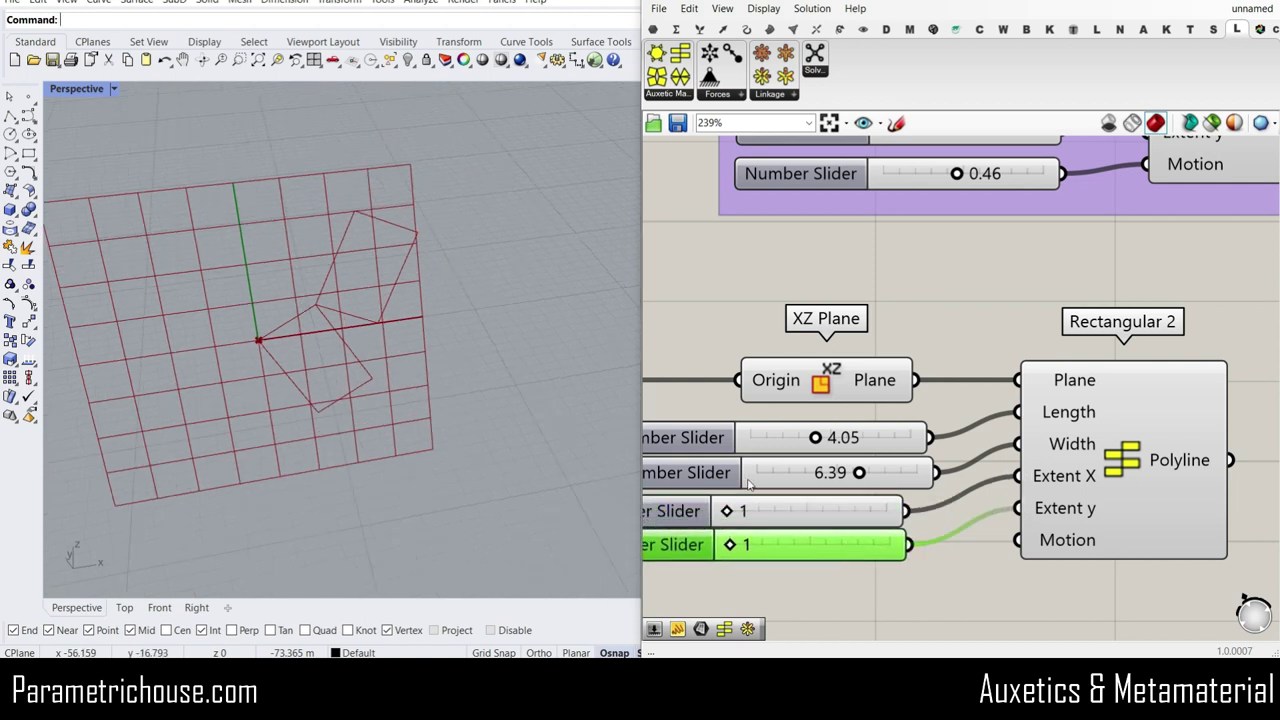
Add a number slider with the value 0.244 and connect it to the Motion input of Rectangular 2.
{"action": "scroll", "coordinate": [829, 553], "scroll_direction": "up", "scroll_amount": 2}
{"action": "left_click", "coordinate": [829, 553]}
{"action": "double_click", "coordinate": [829, 553]}
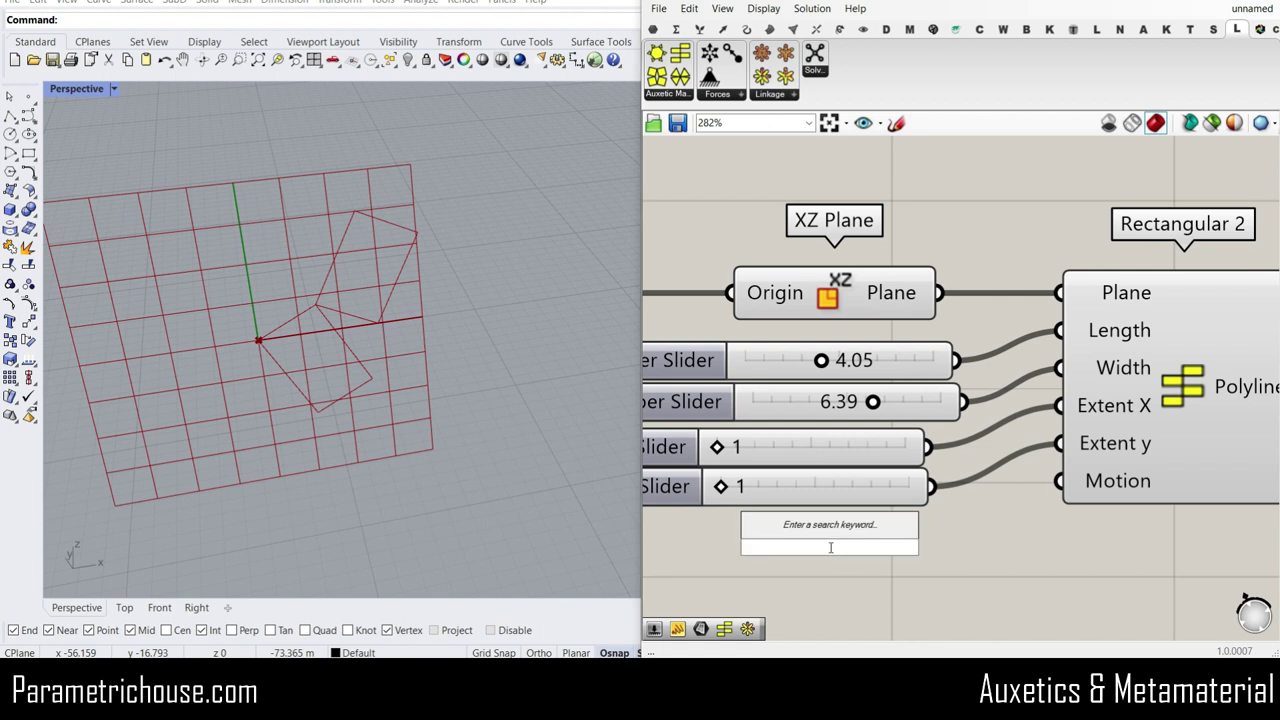
{"action": "type", "text": "0.244"}
{"action": "key", "text": "Return"}
{"action": "left_click_drag", "start_coordinate": [1015, 546], "coordinate": [1063, 490]}
Set the Rectangular 2 sliders to 4 for Extent X, 3 for Extent y and 0.393 for Motion.
{"action": "mouse_move", "coordinate": [863, 547]}
{"action": "left_mouse_down"}
{"action": "mouse_move", "coordinate": [814, 547]}
{"action": "mouse_move", "coordinate": [1035, 547]}
{"action": "mouse_move", "coordinate": [794, 540]}
{"action": "mouse_move", "coordinate": [876, 546]}
{"action": "left_mouse_up"}
{"action": "left_click_drag", "start_coordinate": [738, 453], "coordinate": [789, 449]}
{"action": "scroll", "coordinate": [307, 445], "scroll_direction": "down", "scroll_amount": 3}
{"action": "left_click_drag", "start_coordinate": [722, 487], "coordinate": [765, 487]}
{"action": "mouse_move", "coordinate": [876, 547]}
{"action": "left_mouse_down"}
{"action": "mouse_move", "coordinate": [811, 547]}
{"action": "mouse_move", "coordinate": [1009, 547]}
{"action": "mouse_move", "coordinate": [870, 545]}
{"action": "mouse_move", "coordinate": [895, 546]}
{"action": "left_mouse_up"}
{"action": "scroll", "coordinate": [850, 330], "scroll_direction": "down", "scroll_amount": 3}
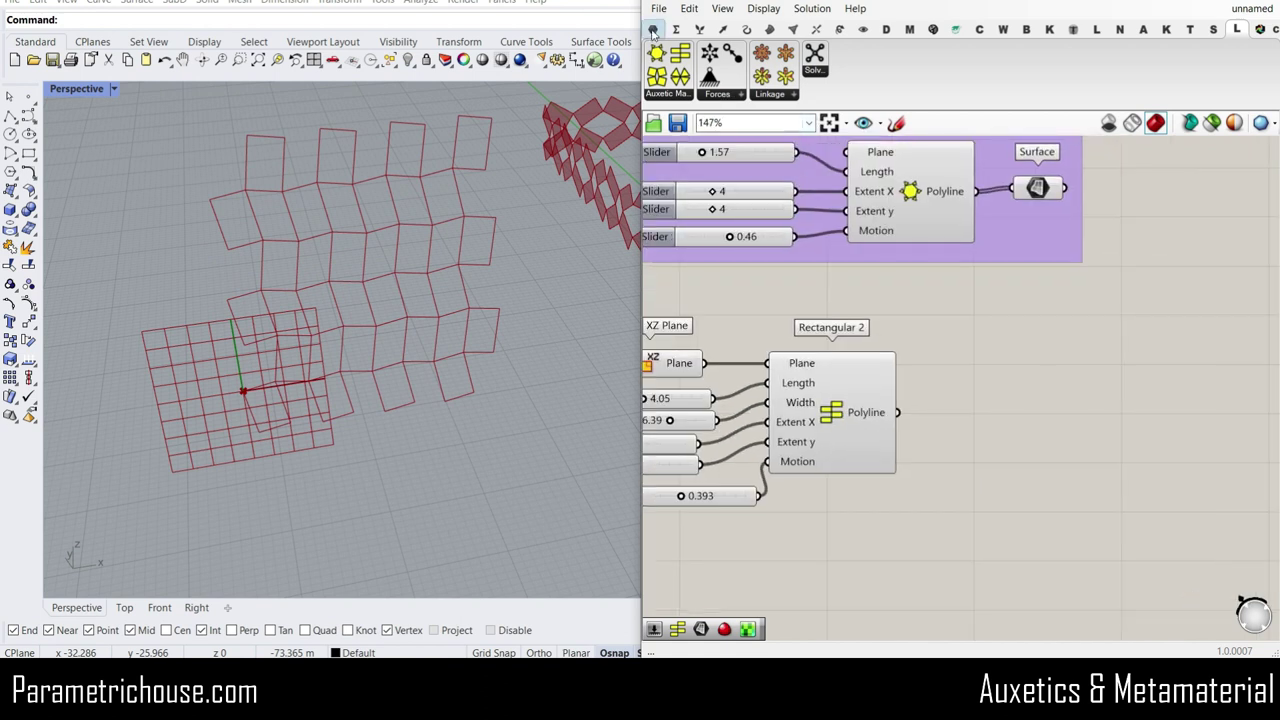
Connect the Rectangular 2 Polyline output to a new Surface parameter and view the filled panels in perspective.
{"action": "left_click", "coordinate": [653, 30]}
{"action": "mouse_move", "coordinate": [812, 53]}
{"action": "left_mouse_down"}
{"action": "mouse_move", "coordinate": [948, 392]}
{"action": "mouse_move", "coordinate": [908, 392]}
{"action": "left_mouse_up"}
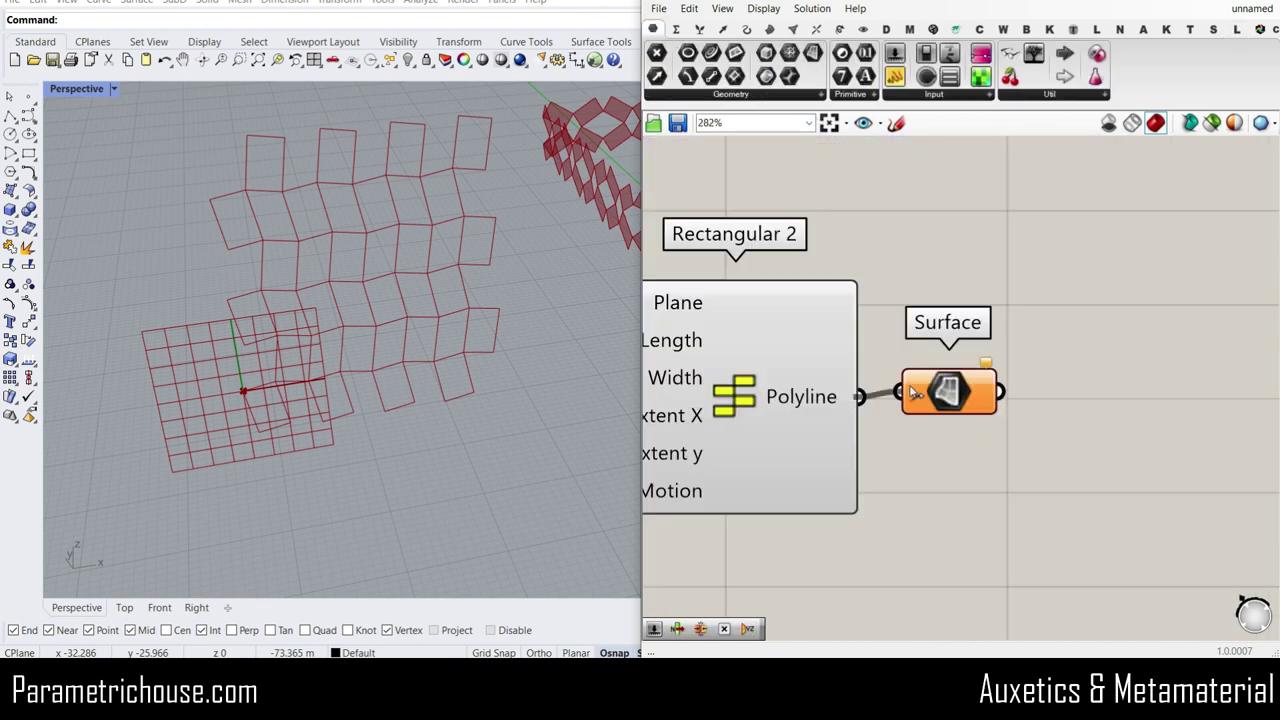
{"action": "scroll", "coordinate": [356, 405], "scroll_direction": "down", "scroll_amount": 3}
{"action": "right_click_drag", "start_coordinate": [356, 405], "coordinate": [935, 374]}
{"action": "scroll", "coordinate": [935, 374], "scroll_direction": "down", "scroll_amount": 2}
{"action": "mouse_move", "coordinate": [536, 391]}
{"action": "right_mouse_down"}
{"action": "mouse_move", "coordinate": [325, 386]}
{"action": "mouse_move", "coordinate": [288, 372]}
{"action": "right_mouse_up"}
{"action": "right_click_drag", "start_coordinate": [815, 396], "coordinate": [1114, 365]}
Set the Rectangular 2 Motion slider to 0.5.
{"action": "scroll", "coordinate": [922, 482], "scroll_direction": "up", "scroll_amount": 1}
{"action": "double_click", "coordinate": [916, 475]}
{"action": "type", "text": "0.5"}
{"action": "key", "text": "Return"}
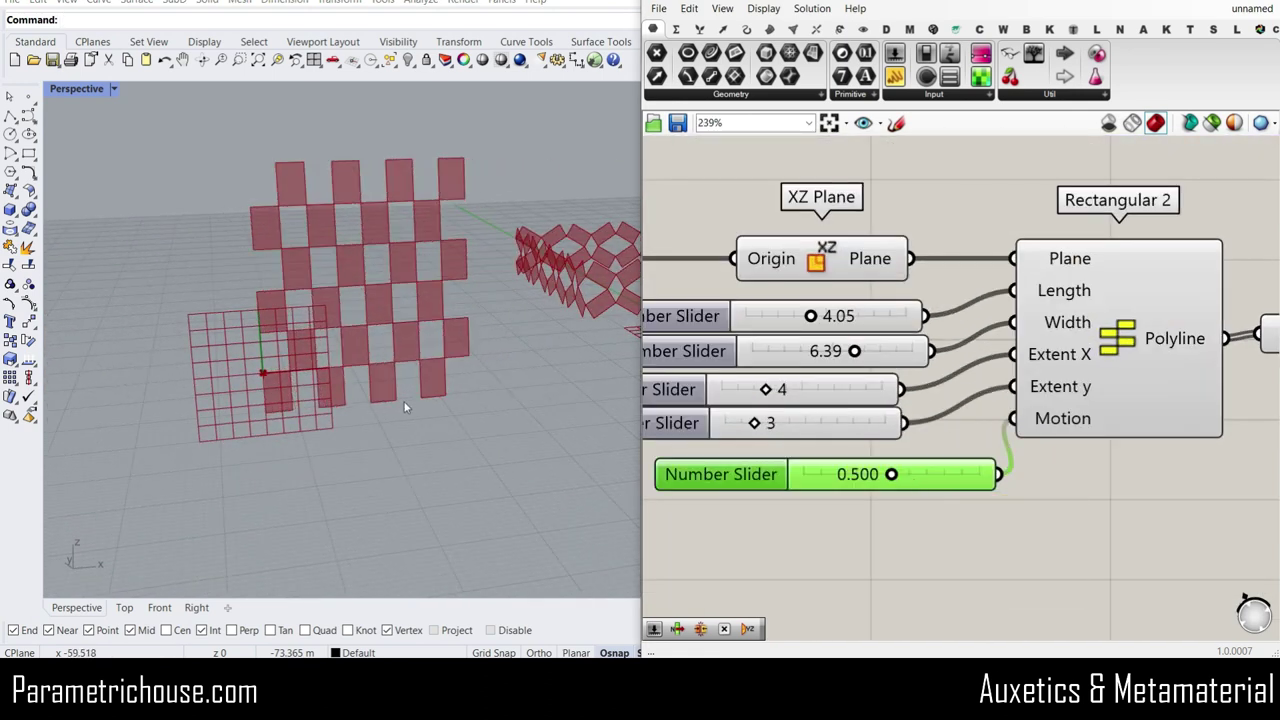
Set the Rectangular 2 Motion slider to 0.584 and select the Surface parameter to highlight the pattern.
{"action": "scroll", "coordinate": [364, 384], "scroll_direction": "up", "scroll_amount": 5}
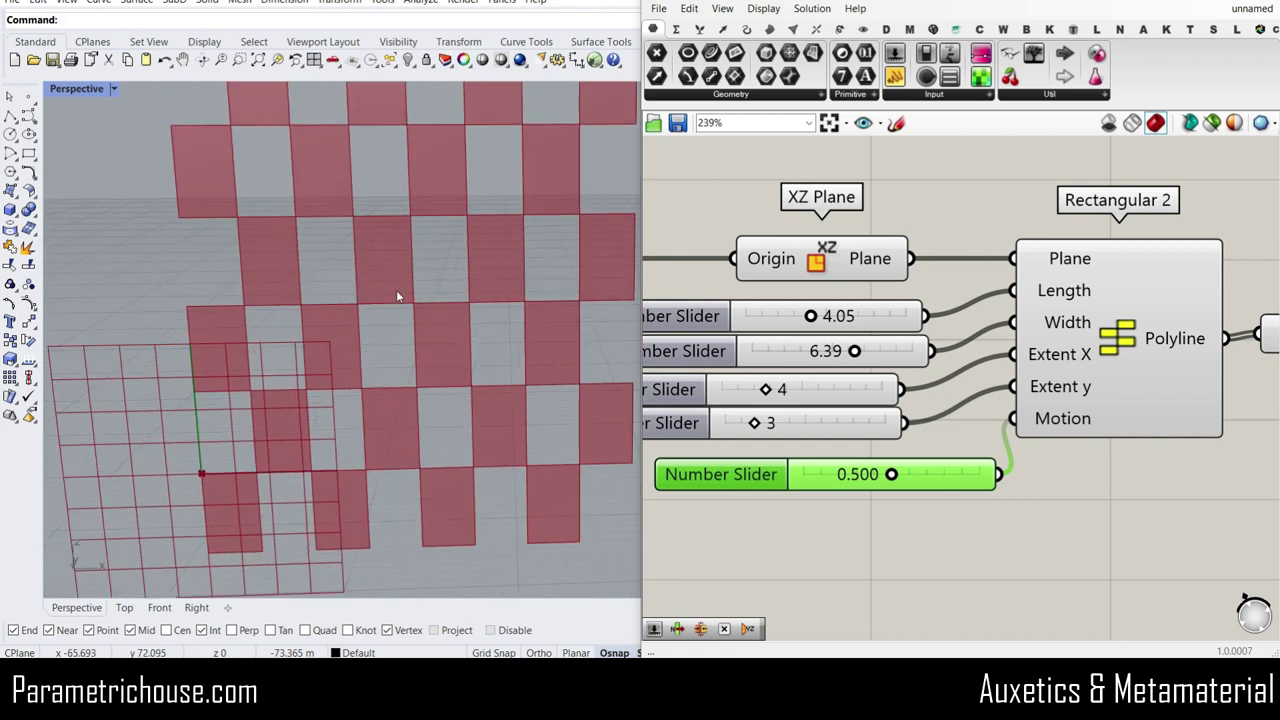
{"action": "mouse_move", "coordinate": [887, 480]}
{"action": "left_mouse_down"}
{"action": "mouse_move", "coordinate": [808, 480]}
{"action": "mouse_move", "coordinate": [985, 474]}
{"action": "mouse_move", "coordinate": [812, 474]}
{"action": "mouse_move", "coordinate": [922, 472]}
{"action": "mouse_move", "coordinate": [882, 474]}
{"action": "mouse_move", "coordinate": [908, 474]}
{"action": "left_mouse_up"}
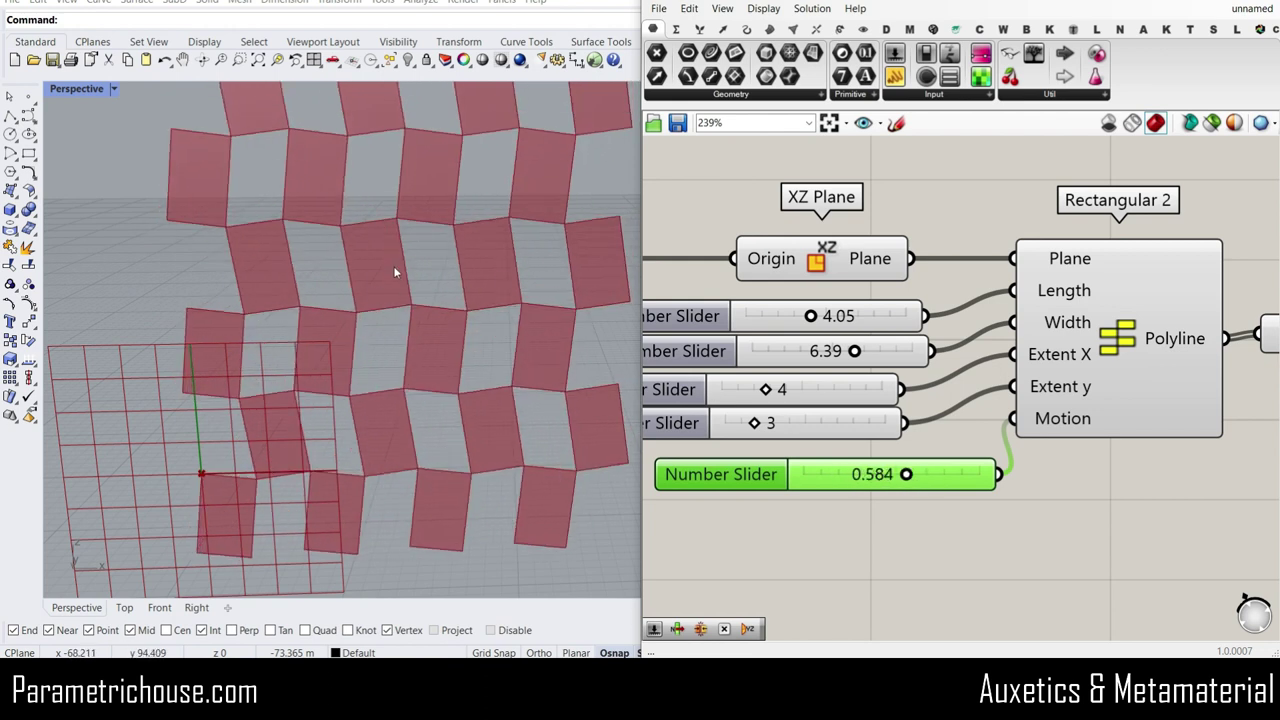
{"action": "scroll", "coordinate": [853, 387], "scroll_direction": "down", "scroll_amount": 1}
{"action": "right_click_drag", "start_coordinate": [980, 362], "coordinate": [812, 355]}
{"action": "mouse_move", "coordinate": [1054, 343]}
{"action": "left_mouse_down"}
{"action": "mouse_move", "coordinate": [1076, 331]}
{"action": "mouse_move", "coordinate": [1063, 346]}
{"action": "left_mouse_up"}
{"action": "scroll", "coordinate": [390, 405], "scroll_direction": "down", "scroll_amount": 4}
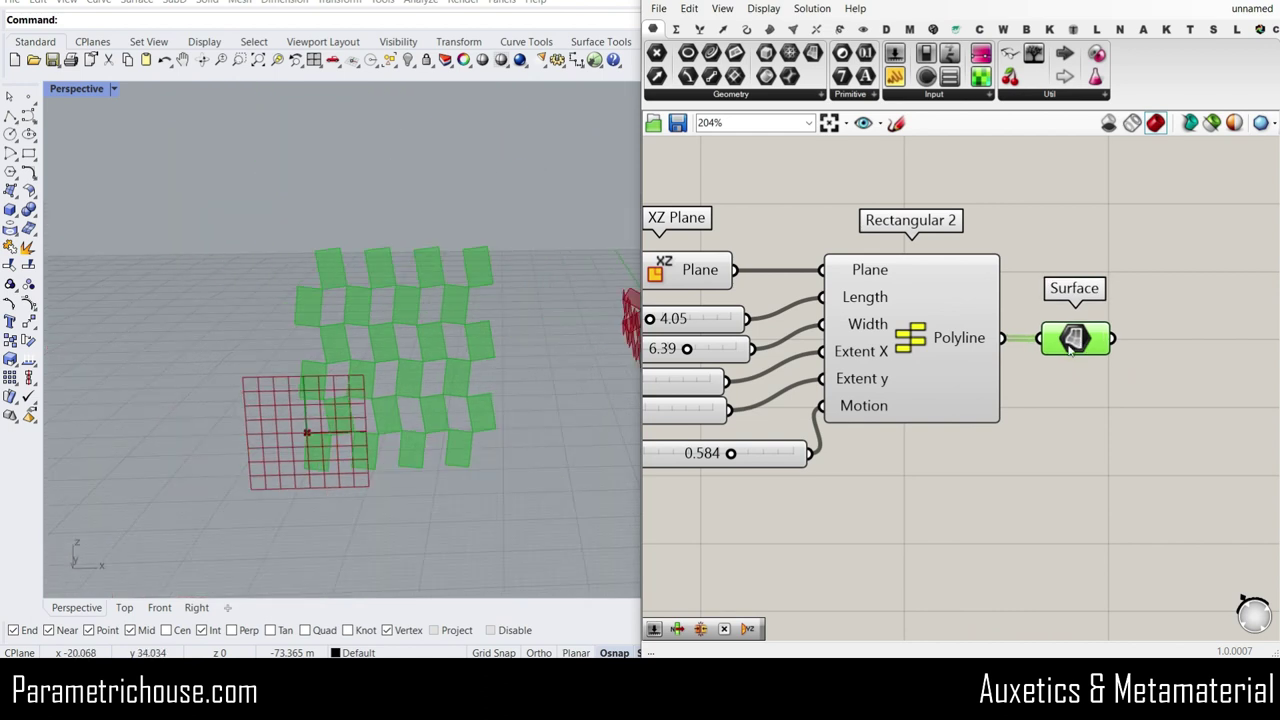
Add a Linketix Triangular component below Rectangular 2 and extract its Plane input as a separate parameter.
{"action": "left_click", "coordinate": [1237, 33]}
{"action": "left_click", "coordinate": [668, 93]}
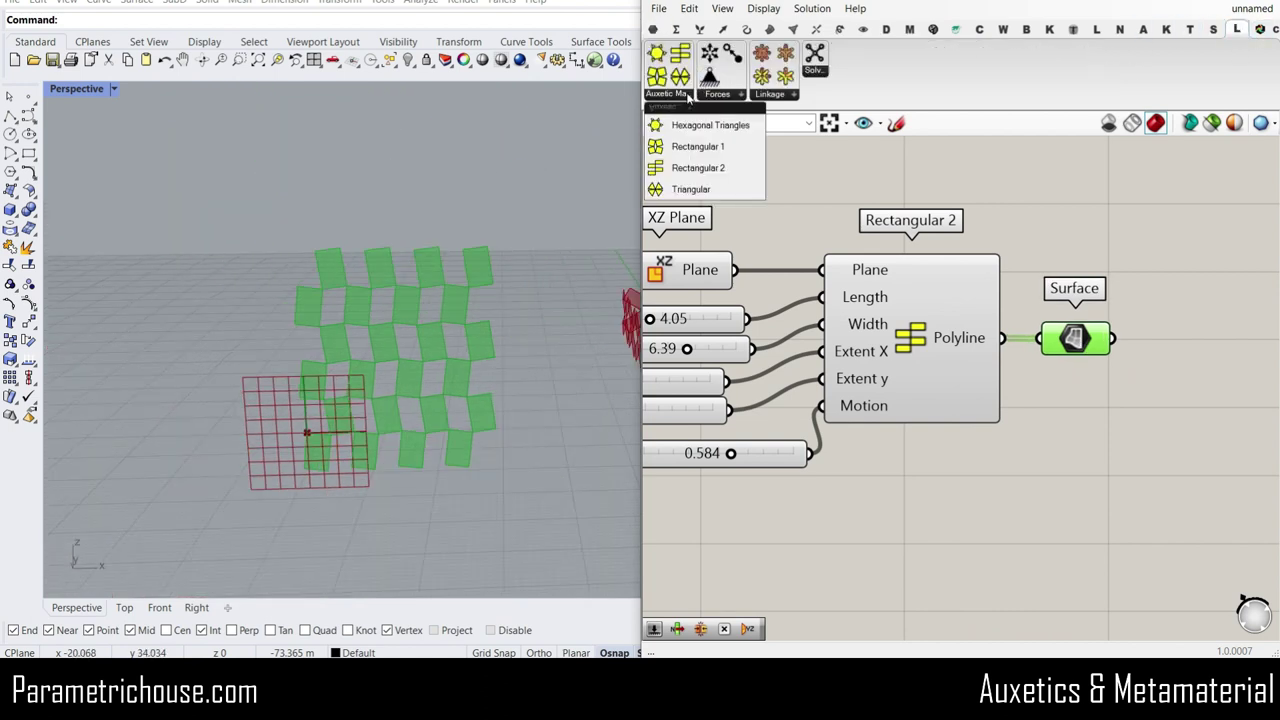
{"action": "left_click_drag", "start_coordinate": [680, 169], "coordinate": [712, 192]}
{"action": "left_click_drag", "start_coordinate": [957, 608], "coordinate": [1049, 432]}
{"action": "right_click", "coordinate": [1010, 410]}
{"action": "left_click", "coordinate": [1045, 628]}
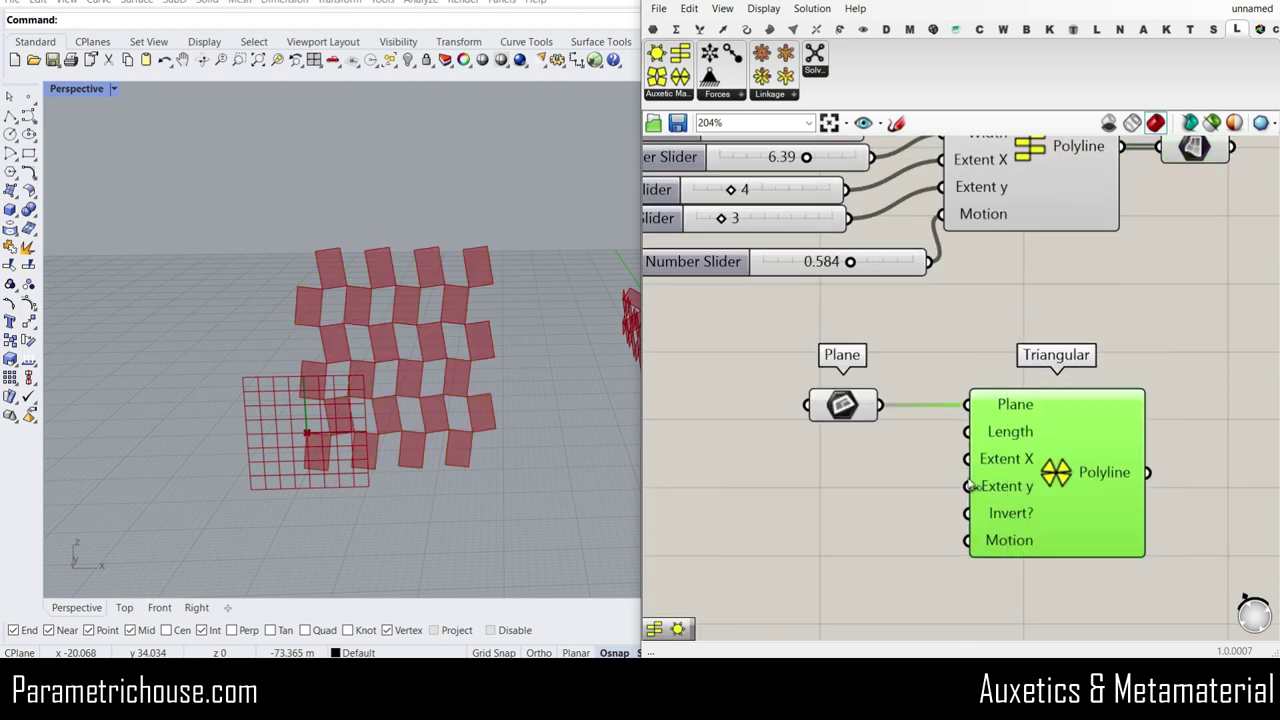
Set one plane for the Triangular Plane parameter by picking its origin, X-axis and Y-axis directions beside the existing patterns.
{"action": "left_click", "coordinate": [855, 418]}
{"action": "right_click", "coordinate": [852, 410]}
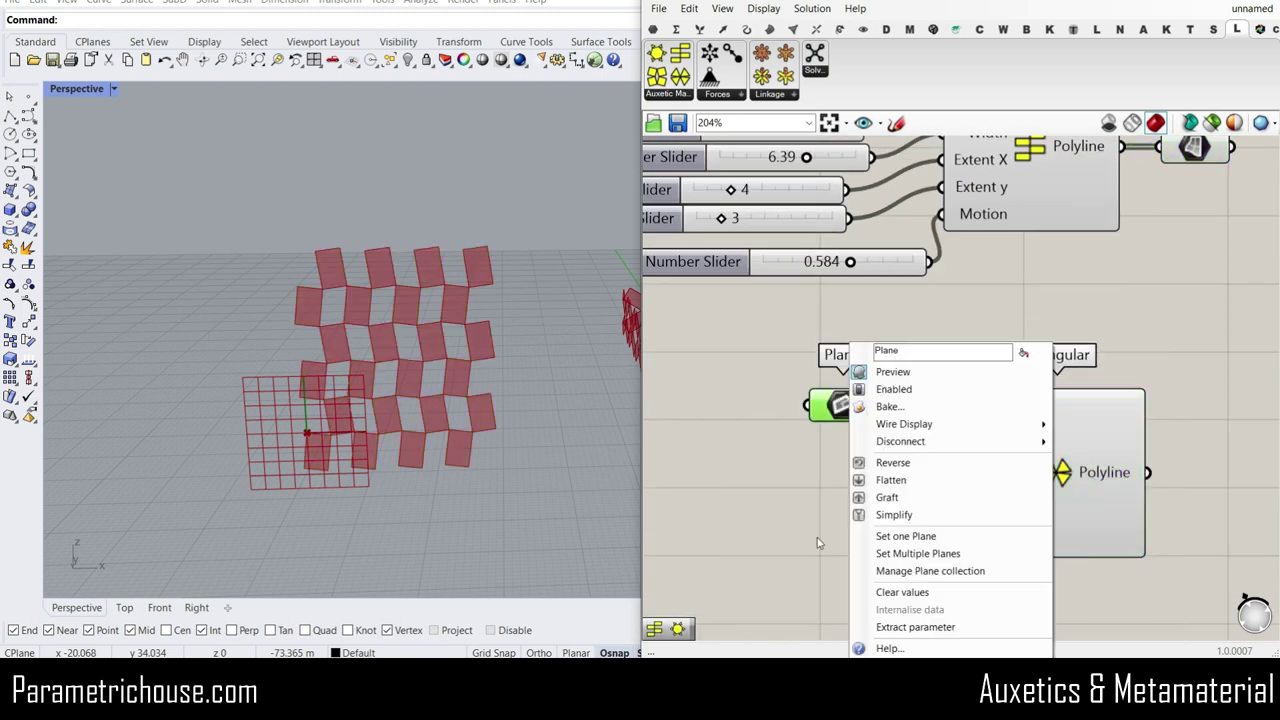
{"action": "left_click", "coordinate": [900, 534]}
{"action": "right_click_drag", "start_coordinate": [492, 347], "coordinate": [497, 445]}
{"action": "scroll", "coordinate": [458, 284], "scroll_direction": "up", "scroll_amount": 5}
{"action": "left_click", "coordinate": [395, 210]}
{"action": "left_click", "coordinate": [455, 240]}
{"action": "right_click_drag", "start_coordinate": [432, 160], "coordinate": [414, 203]}
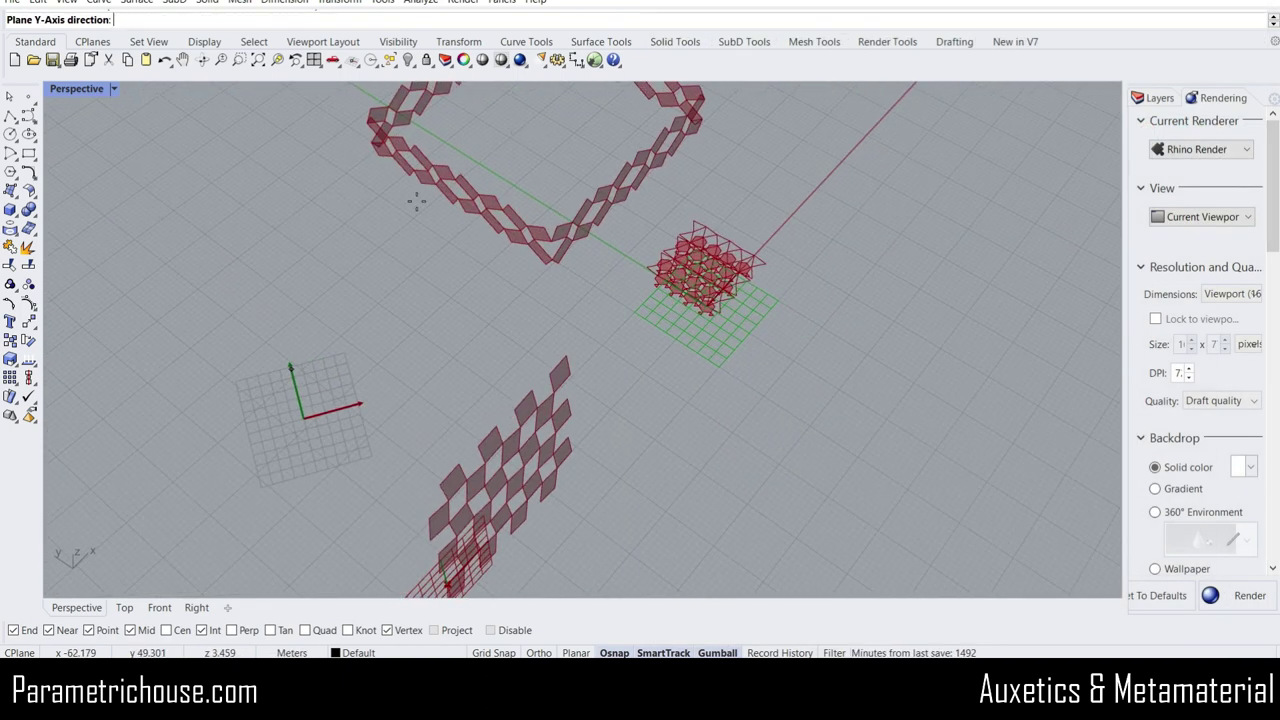
{"action": "left_click", "coordinate": [255, 262]}
{"action": "right_click_drag", "start_coordinate": [256, 266], "coordinate": [414, 344]}
{"action": "scroll", "coordinate": [352, 376], "scroll_direction": "up", "scroll_amount": 8}
{"action": "scroll", "coordinate": [414, 346], "scroll_direction": "down", "scroll_amount": 5}
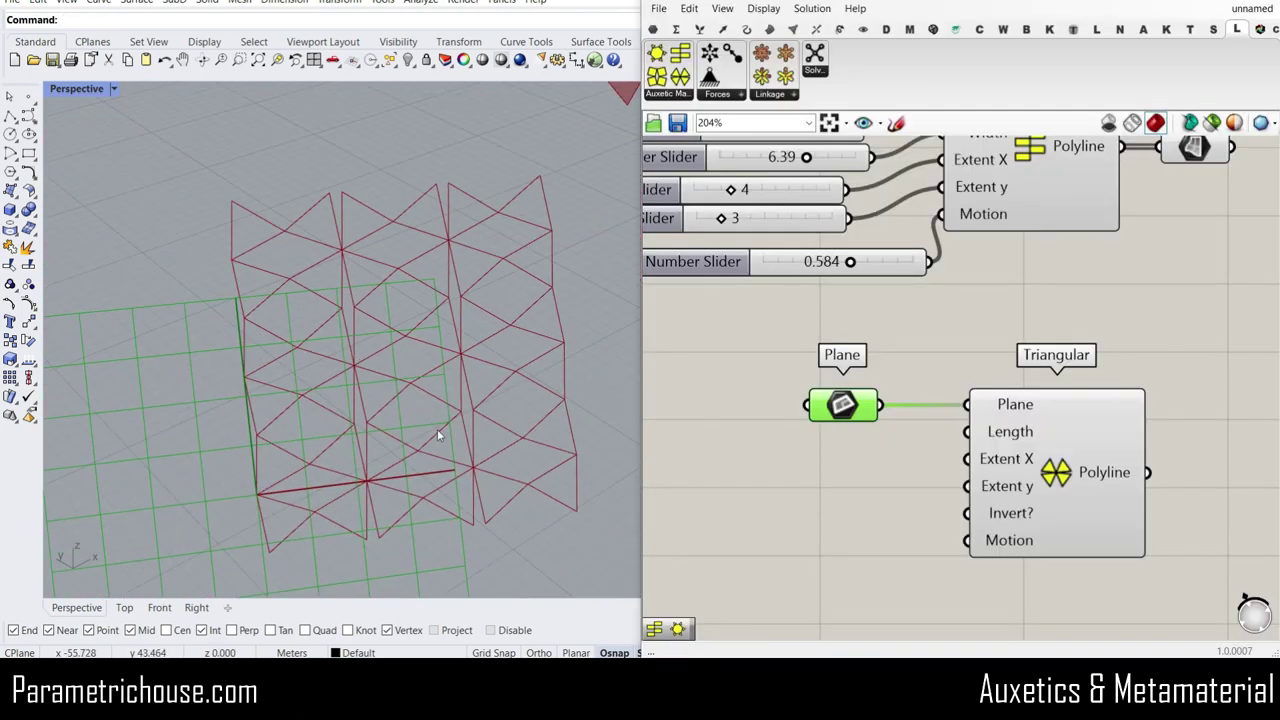
Add a number slider from 5.55, connect it to the Triangular Length input and set it to 4.86.
{"action": "right_click_drag", "start_coordinate": [799, 466], "coordinate": [879, 420]}
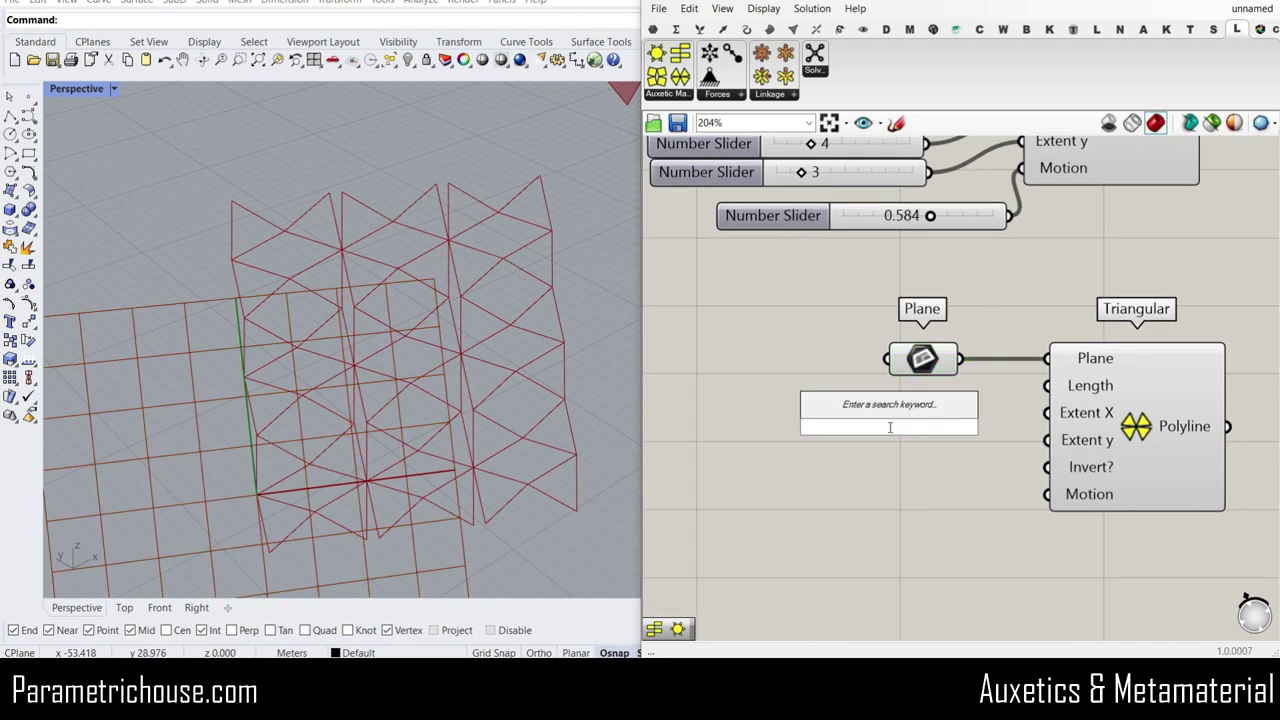
{"action": "type", "text": "5.55"}
{"action": "key", "text": "Return"}
{"action": "left_click_drag", "start_coordinate": [980, 427], "coordinate": [1047, 386]}
{"action": "scroll", "coordinate": [315, 321], "scroll_direction": "down", "scroll_amount": 4}
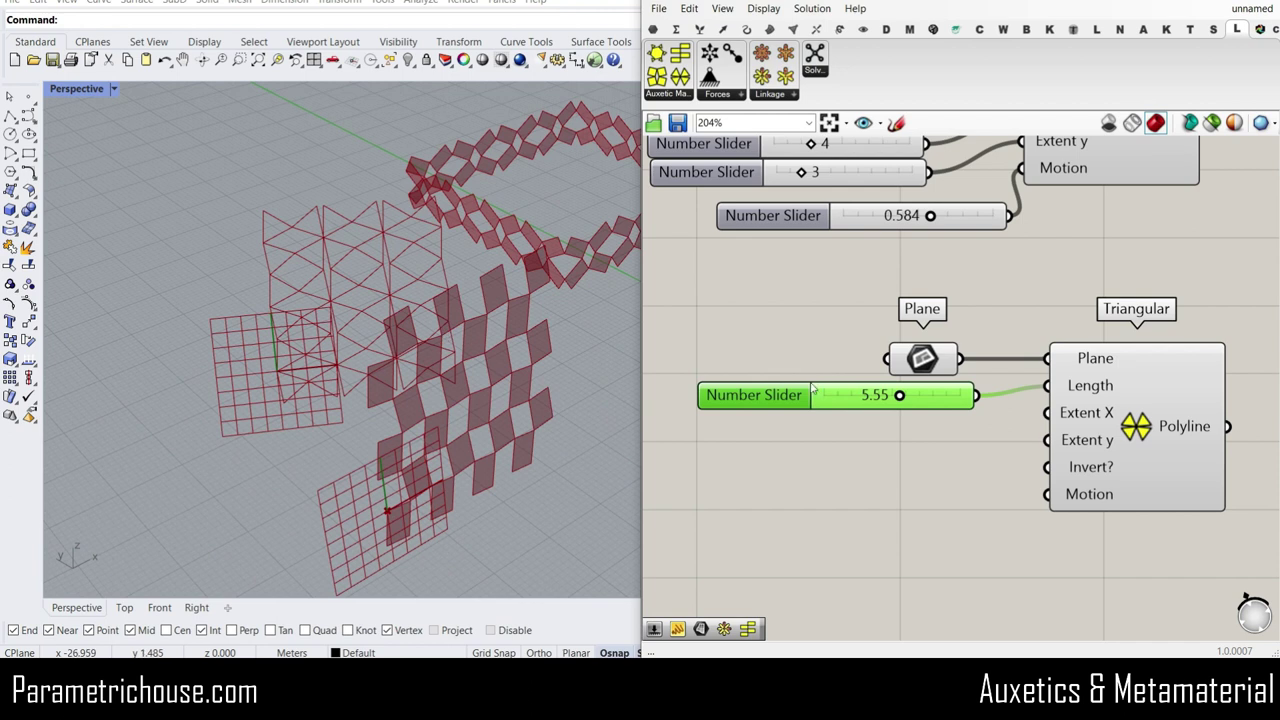
{"action": "mouse_move", "coordinate": [900, 398]}
{"action": "left_mouse_down"}
{"action": "mouse_move", "coordinate": [935, 397]}
{"action": "mouse_move", "coordinate": [897, 397]}
{"action": "left_mouse_up"}
Turn off the preview of the Triangular Plane parameter.
{"action": "right_click", "coordinate": [920, 362]}
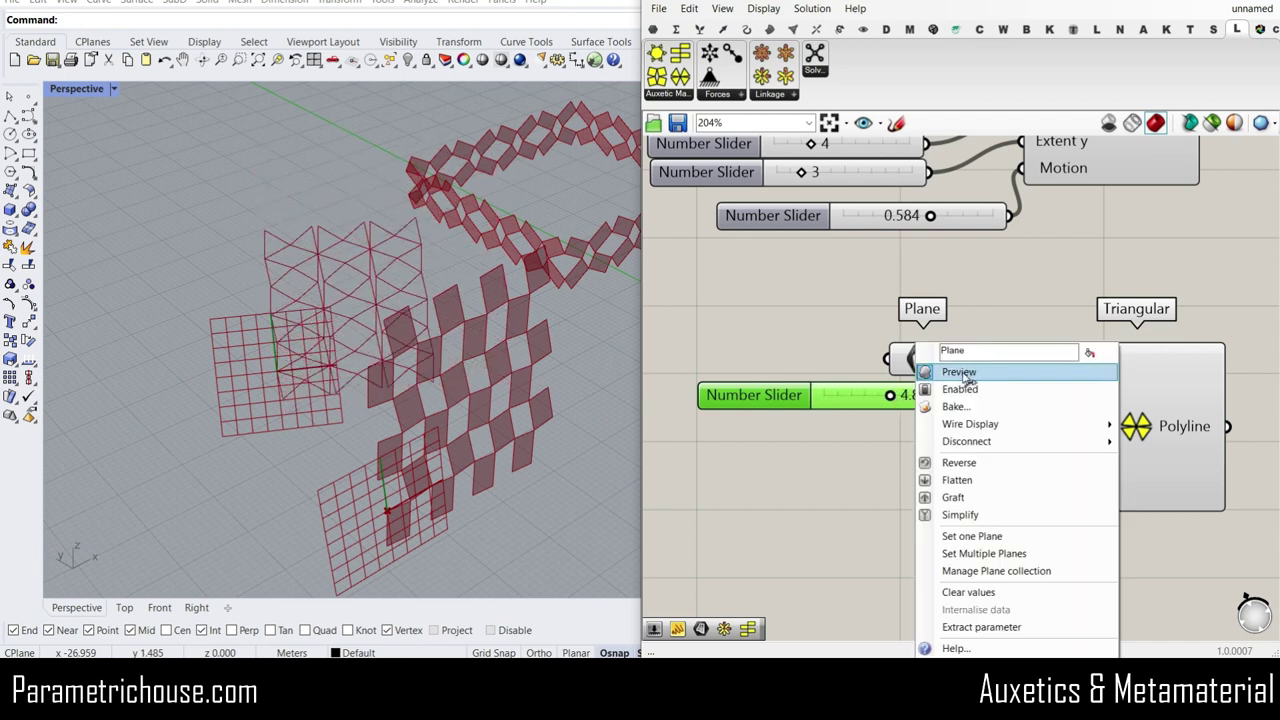
{"action": "left_click", "coordinate": [957, 366]}
{"action": "scroll", "coordinate": [434, 320], "scroll_direction": "up", "scroll_amount": 5}
{"action": "scroll", "coordinate": [881, 395], "scroll_direction": "down", "scroll_amount": 3}
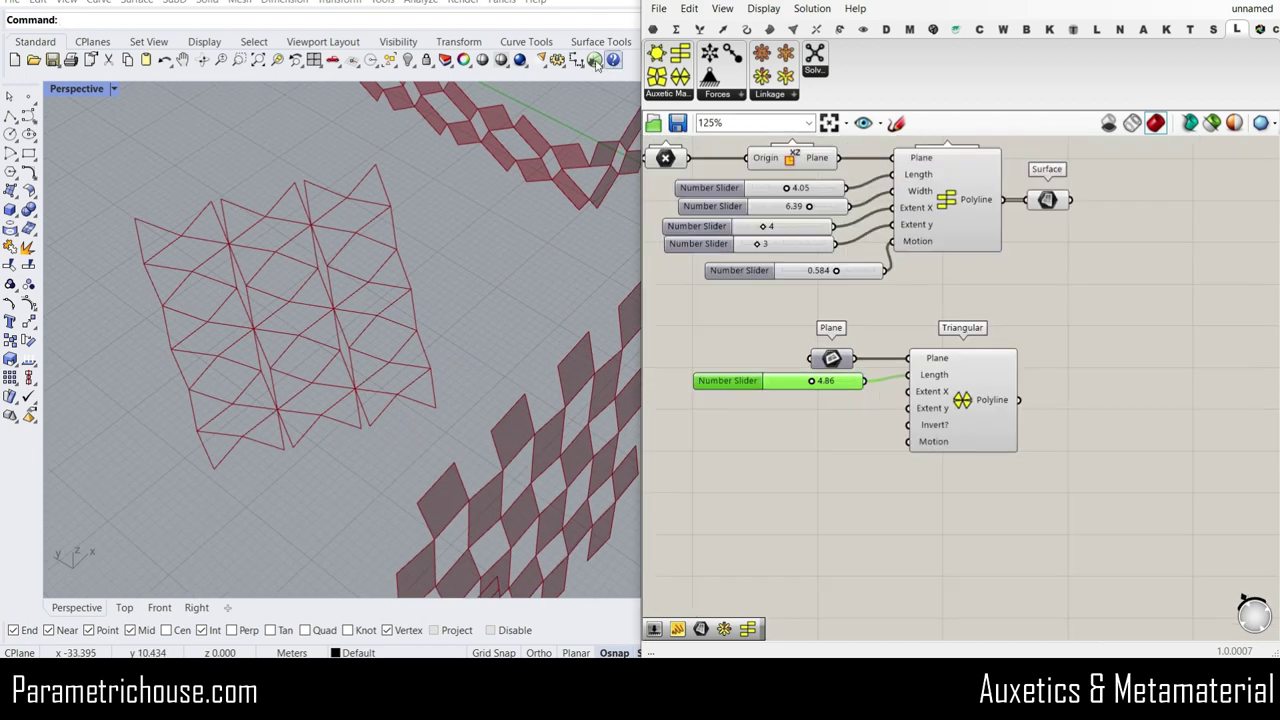
Add a Surface parameter and connect the Triangular Polyline output to it.
{"action": "left_click", "coordinate": [653, 29]}
{"action": "left_click_drag", "start_coordinate": [813, 53], "coordinate": [1068, 398]}
{"action": "left_click", "coordinate": [1081, 398]}
{"action": "scroll", "coordinate": [840, 433], "scroll_direction": "up", "scroll_amount": 3}
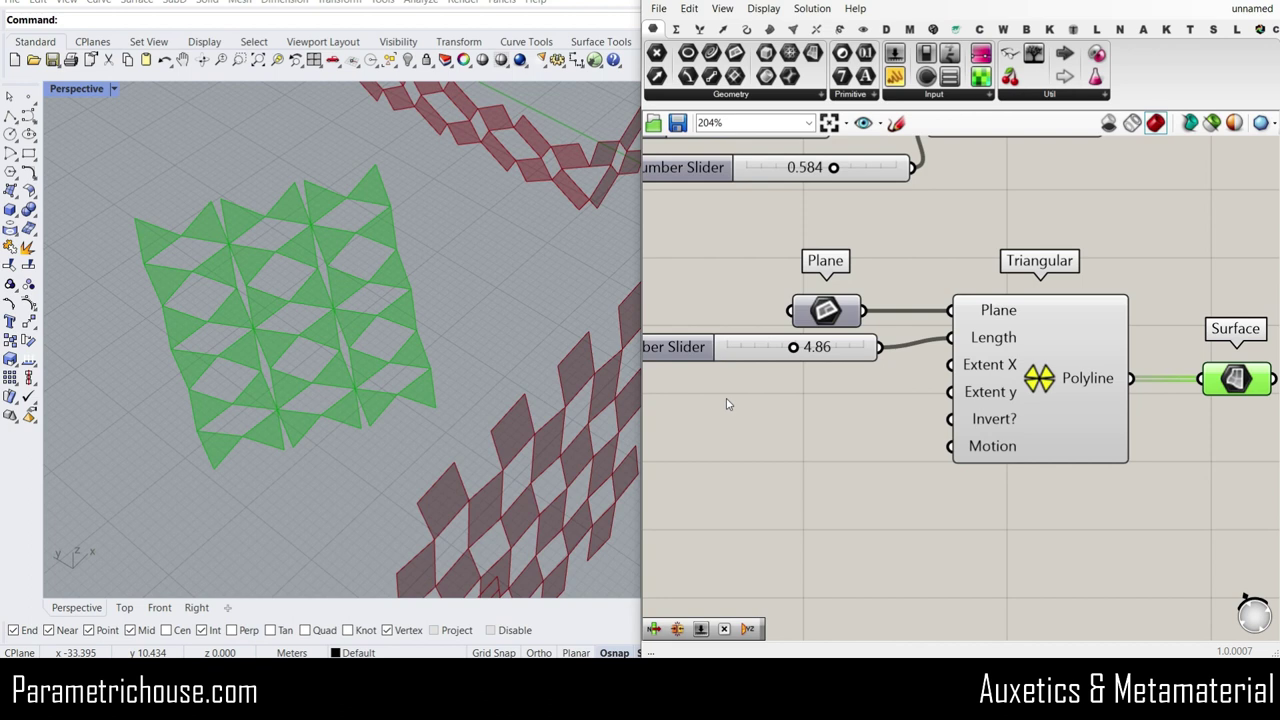
Add two number sliders ranging from 1 to 10 and connect them to the Triangular Extent X and Extent y inputs.
{"action": "double_click", "coordinate": [727, 398]}
{"action": "type", "text": "1"}
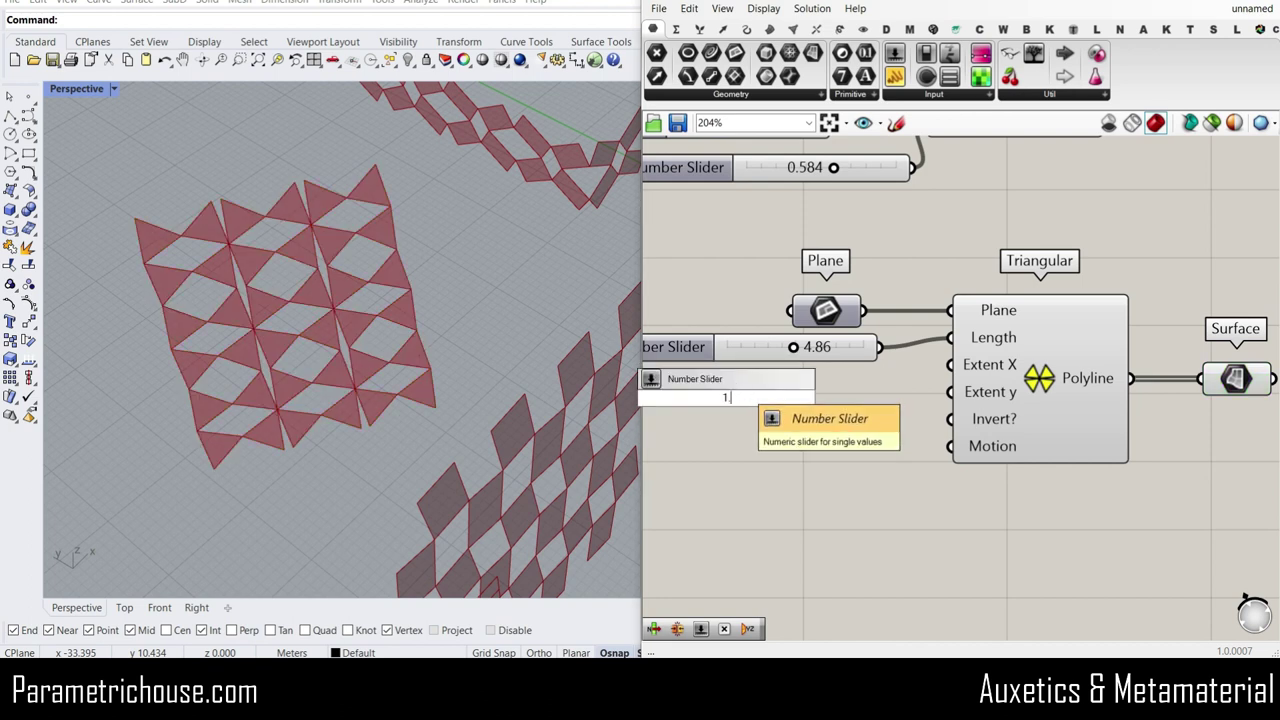
{"action": "type", "text": "..10"}
{"action": "key", "text": "Return"}
{"action": "left_click_drag", "start_coordinate": [789, 404], "coordinate": [806, 420]}
{"action": "left_click", "coordinate": [888, 402]}
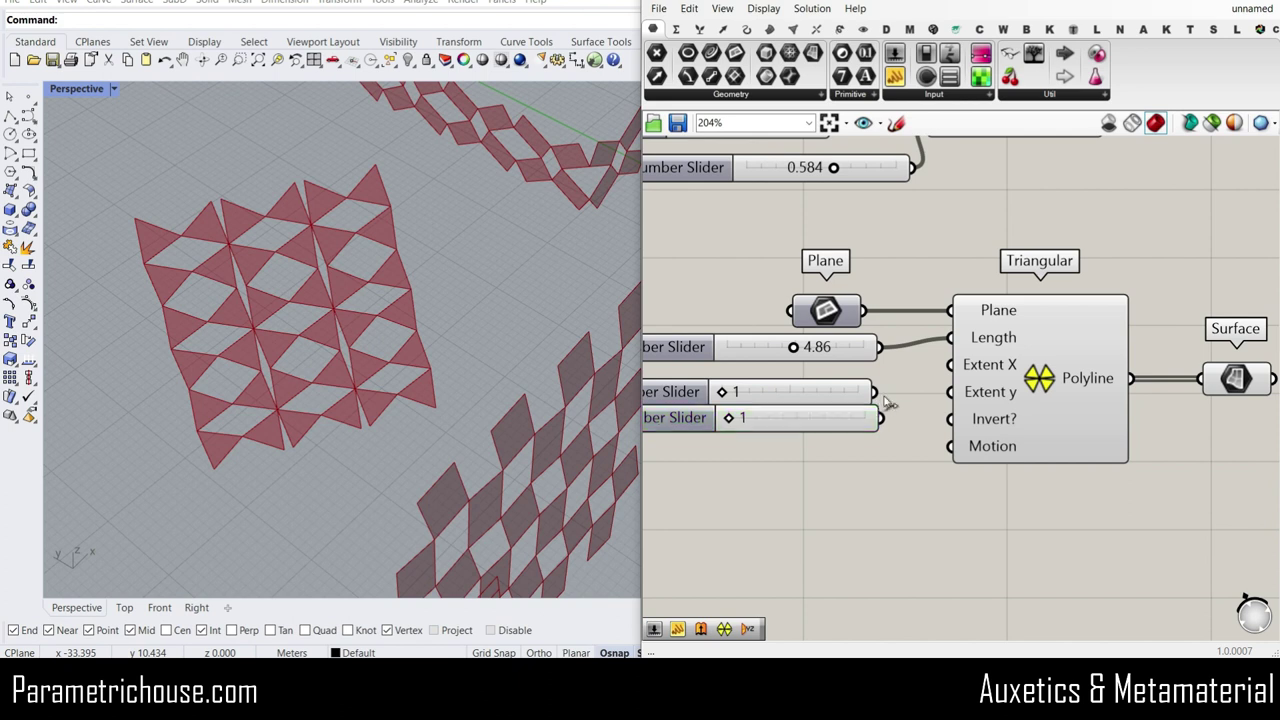
{"action": "left_click_drag", "start_coordinate": [948, 366], "coordinate": [950, 392]}
{"action": "scroll", "coordinate": [250, 385], "scroll_direction": "down", "scroll_amount": 2}
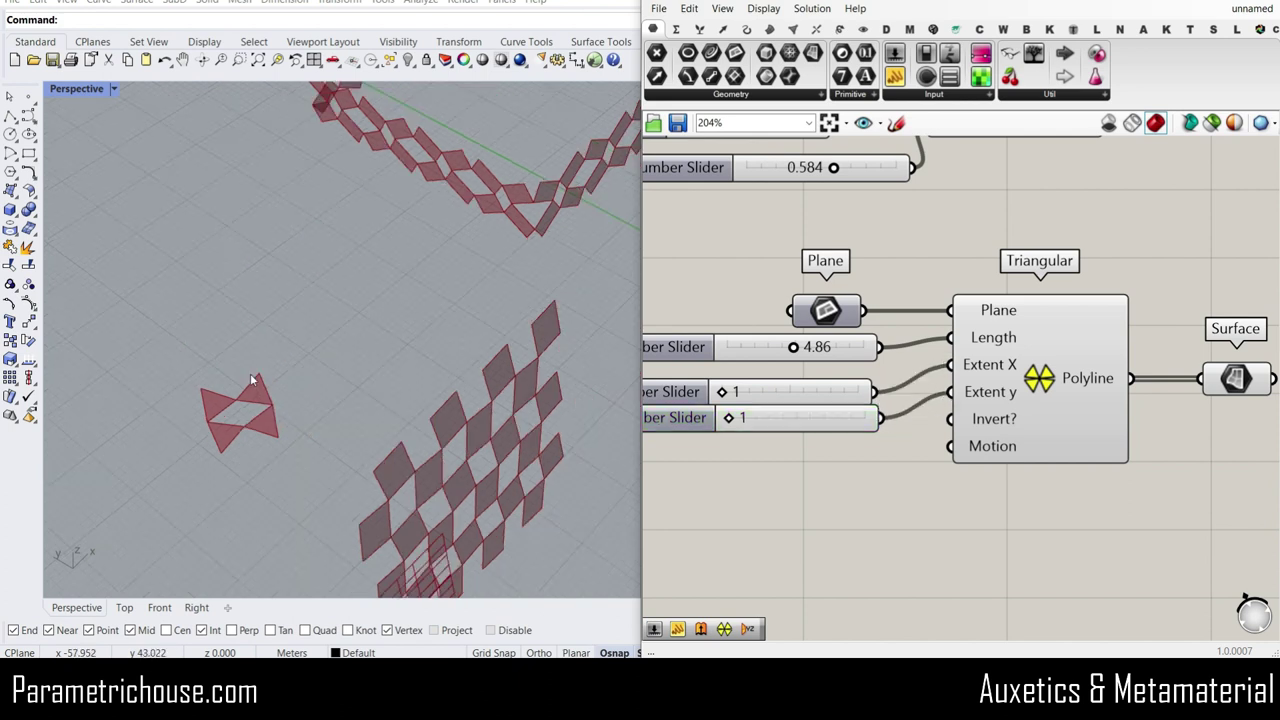
{"action": "scroll", "coordinate": [231, 402], "scroll_direction": "up", "scroll_amount": 5}
Add a number slider from 0.244, connect it to the Triangular Motion input and set it to 0.392.
{"action": "double_click", "coordinate": [789, 484]}
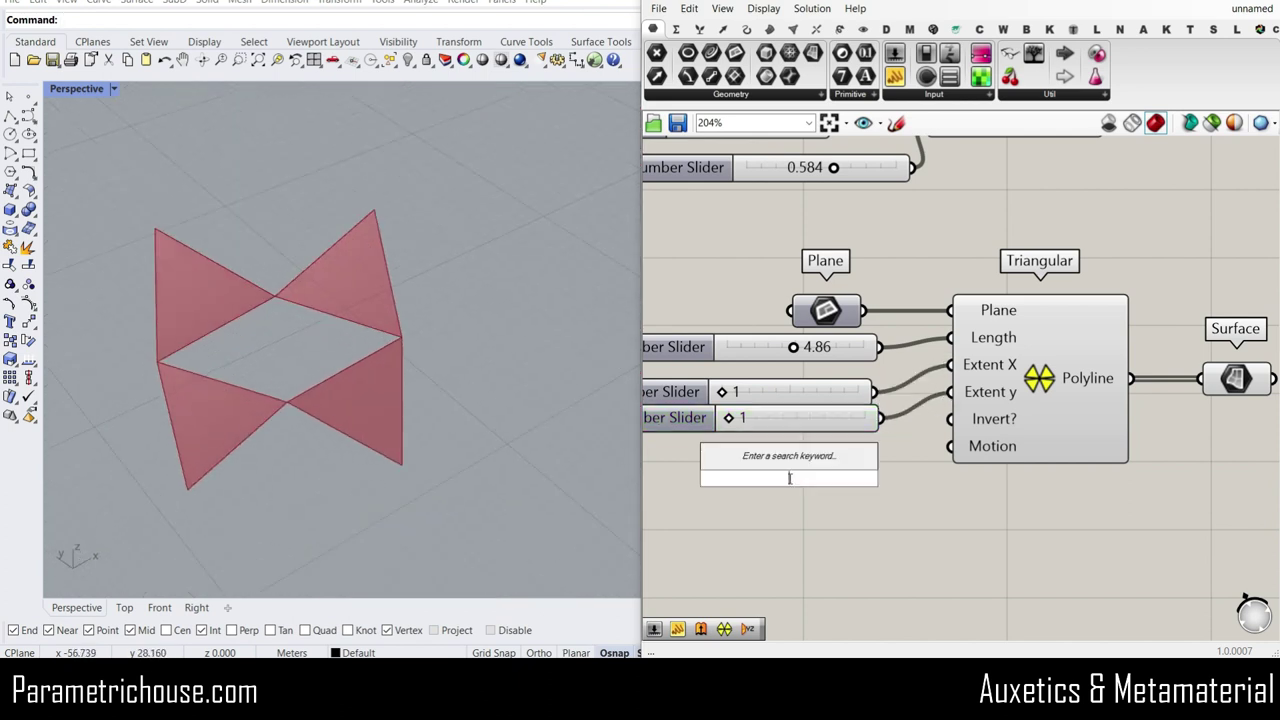
{"action": "type", "text": "0.244"}
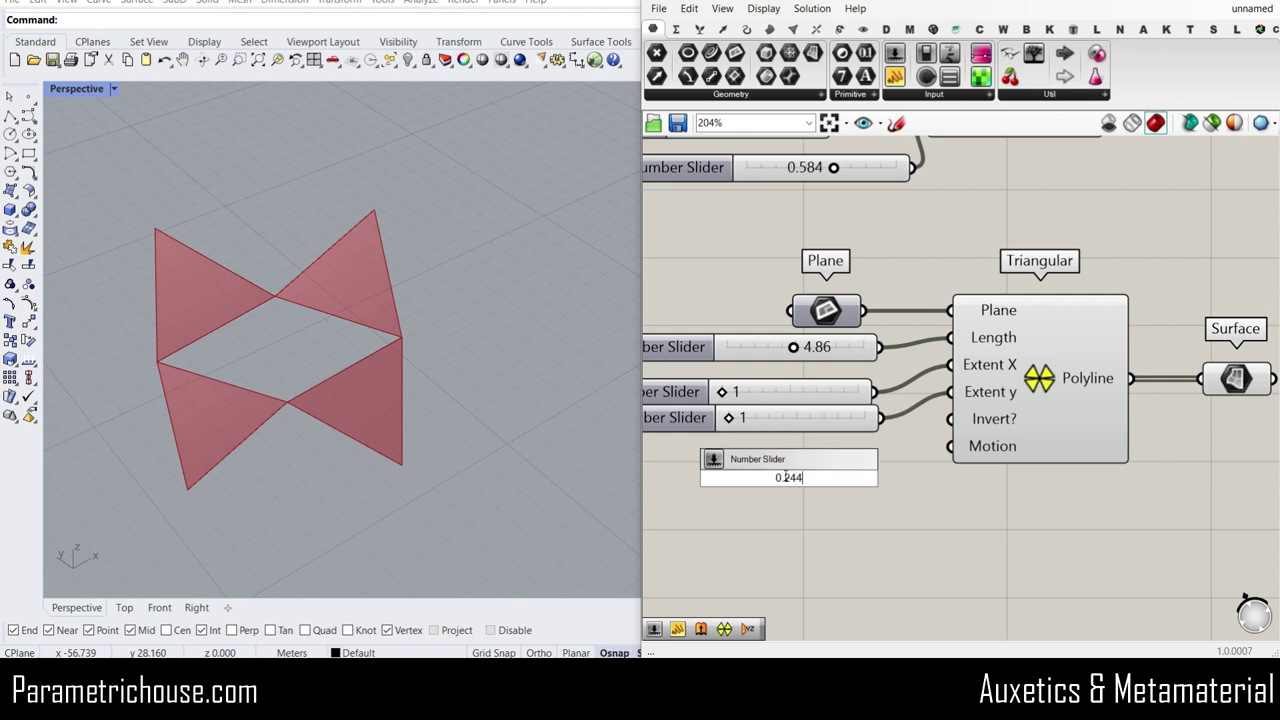
{"action": "key", "text": "Return"}
{"action": "scroll", "coordinate": [930, 475], "scroll_direction": "up", "scroll_amount": 1}
{"action": "left_click_drag", "start_coordinate": [955, 452], "coordinate": [952, 441]}
{"action": "mouse_move", "coordinate": [790, 480]}
{"action": "left_mouse_down"}
{"action": "mouse_move", "coordinate": [745, 479]}
{"action": "mouse_move", "coordinate": [925, 479]}
{"action": "mouse_move", "coordinate": [792, 477]}
{"action": "left_mouse_up"}
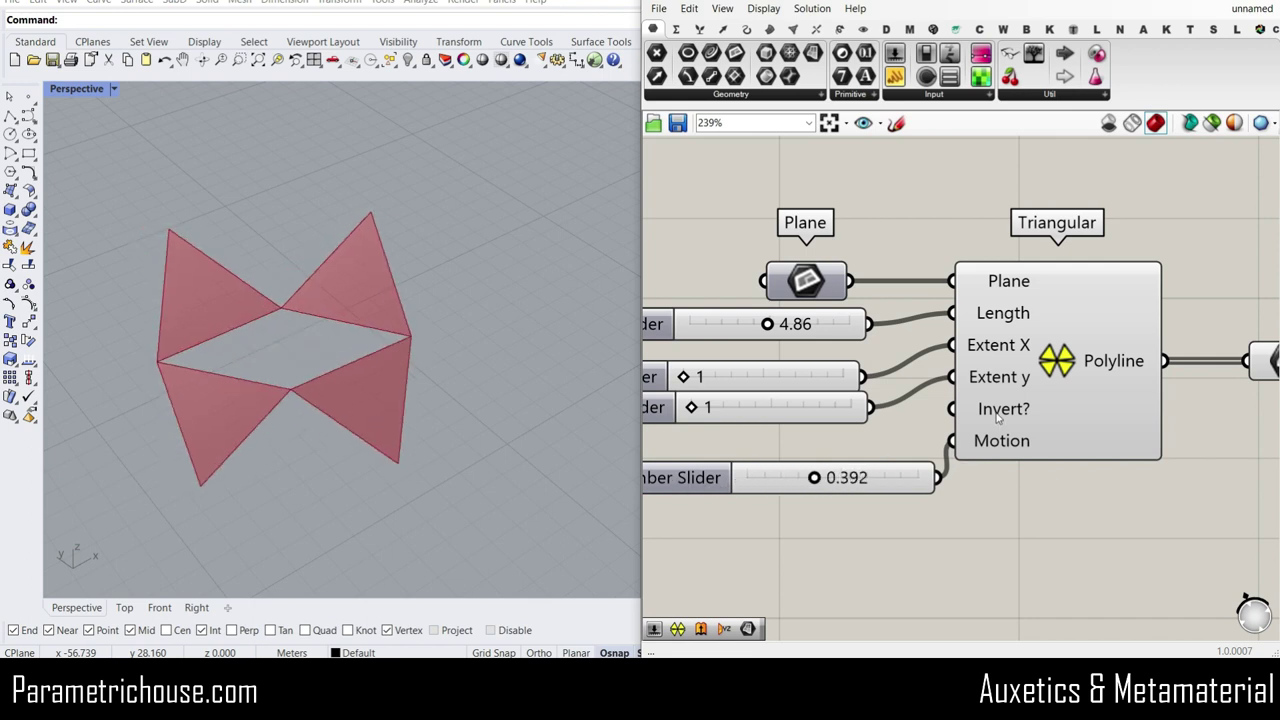
Apply Invert to the Invert? input of the Triangular component.
{"action": "scroll", "coordinate": [998, 418], "scroll_direction": "up", "scroll_amount": 3}
{"action": "right_click", "coordinate": [998, 418]}
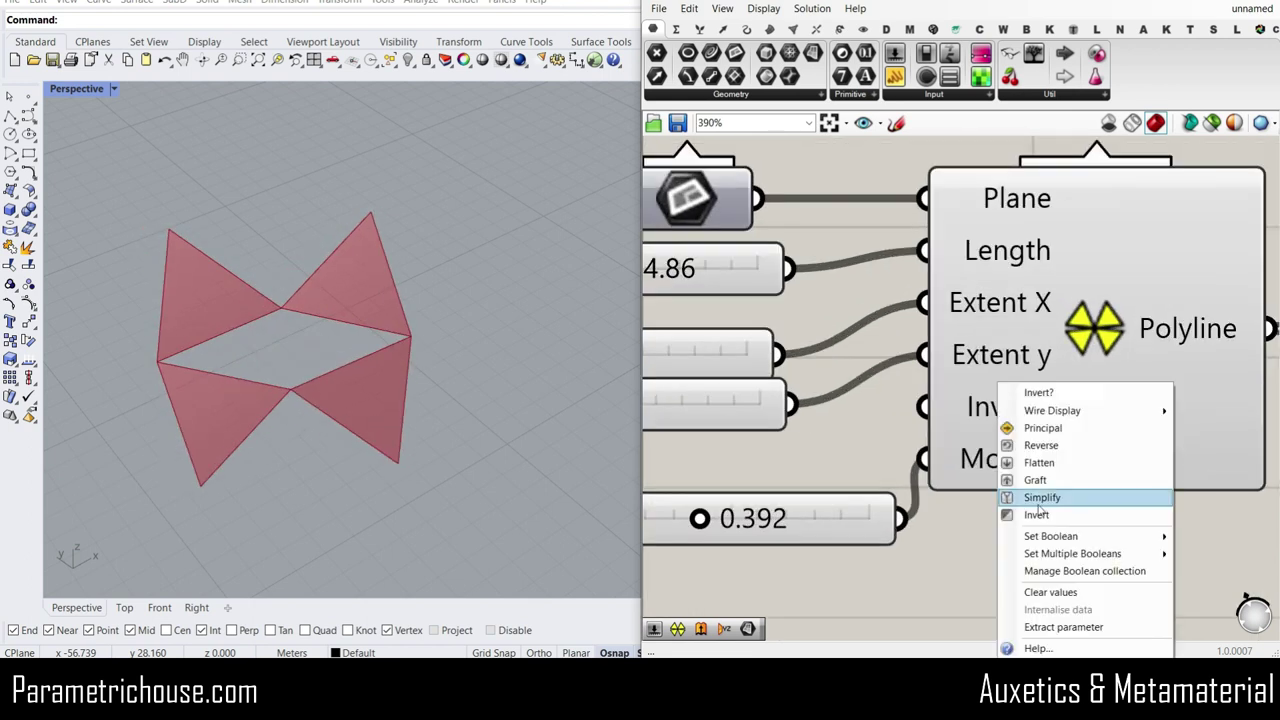
{"action": "left_click", "coordinate": [1050, 516]}
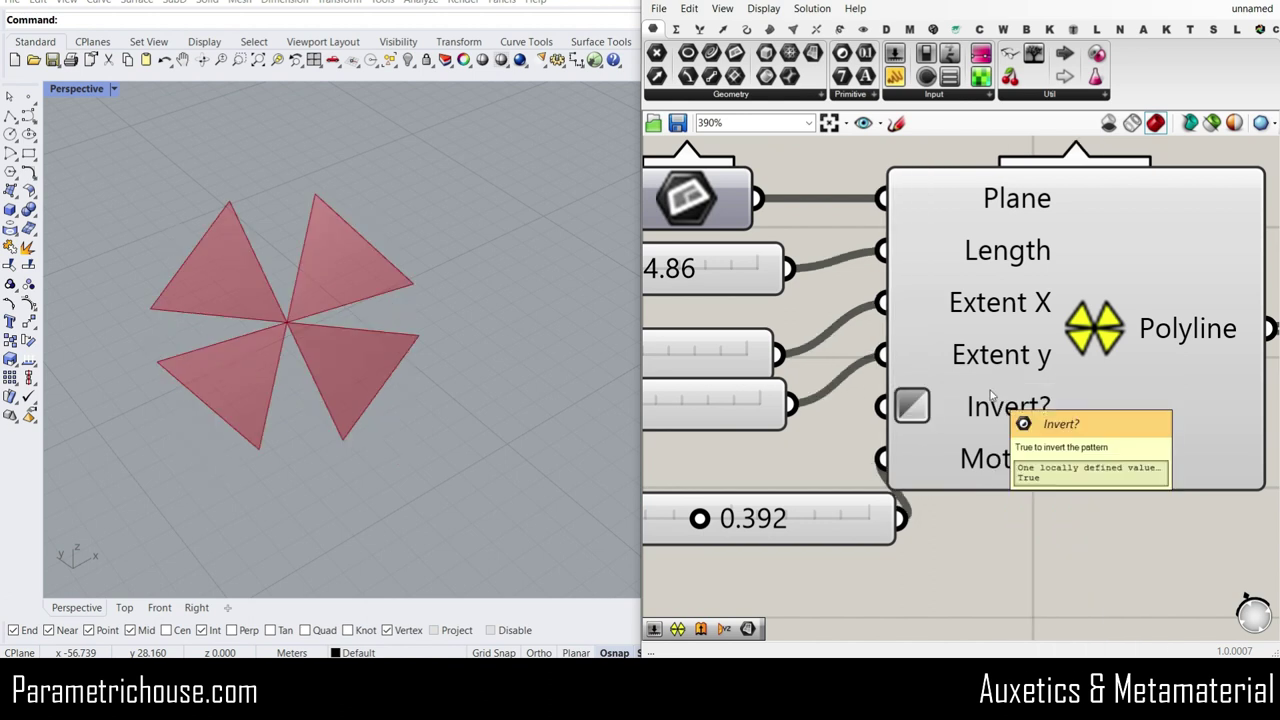
{"action": "scroll", "coordinate": [950, 430], "scroll_direction": "down", "scroll_amount": 2}
Set the Triangular sliders to 3 for Extent X, 4 for Extent y and 0.362 for Motion.
{"action": "left_click", "coordinate": [770, 478]}
{"action": "mouse_move", "coordinate": [771, 478]}
{"action": "left_mouse_down"}
{"action": "mouse_move", "coordinate": [752, 478]}
{"action": "mouse_move", "coordinate": [885, 479]}
{"action": "mouse_move", "coordinate": [760, 480]}
{"action": "left_mouse_up"}
{"action": "right_click", "coordinate": [993, 447]}
{"action": "left_click_drag", "start_coordinate": [715, 346], "coordinate": [776, 389]}
{"action": "scroll", "coordinate": [283, 360], "scroll_direction": "down", "scroll_amount": 6}
{"action": "right_click_drag", "start_coordinate": [283, 360], "coordinate": [331, 392]}
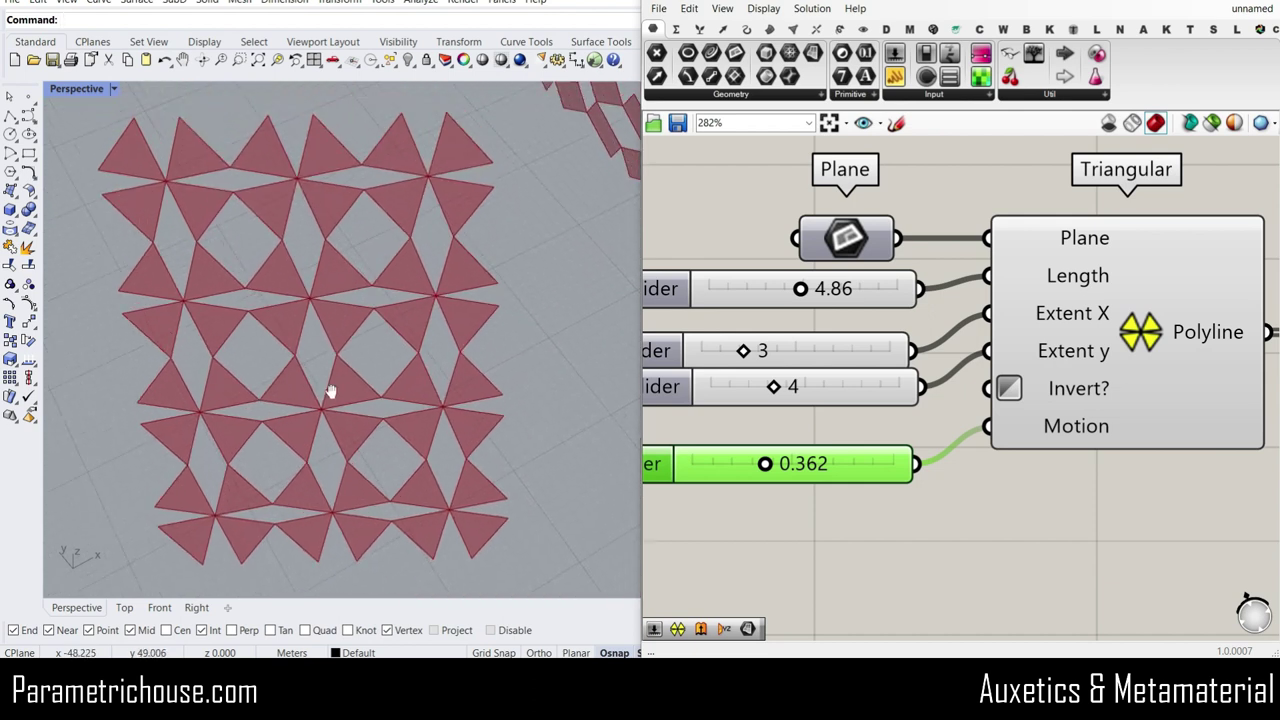
Remove Invert from the Triangular Invert? input and set the Motion slider to 0.508.
{"action": "right_click", "coordinate": [1058, 386]}
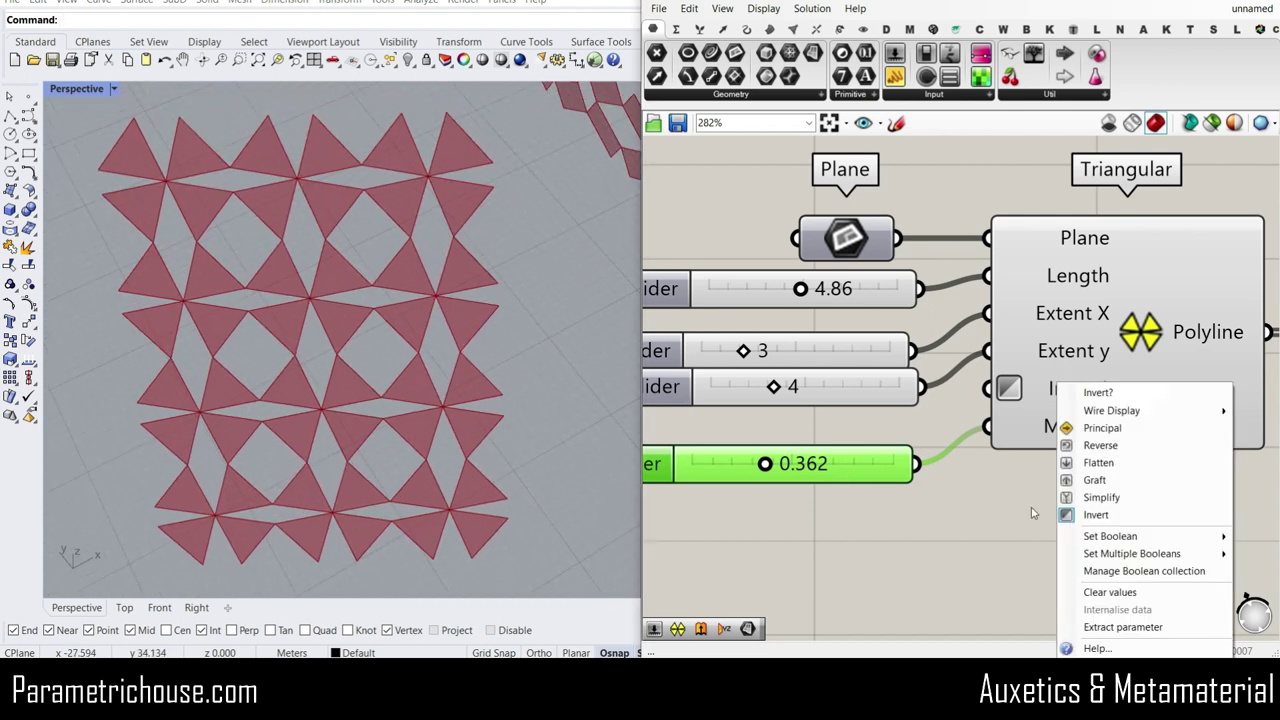
{"action": "left_click", "coordinate": [1085, 515]}
{"action": "left_click_drag", "start_coordinate": [765, 465], "coordinate": [818, 450]}
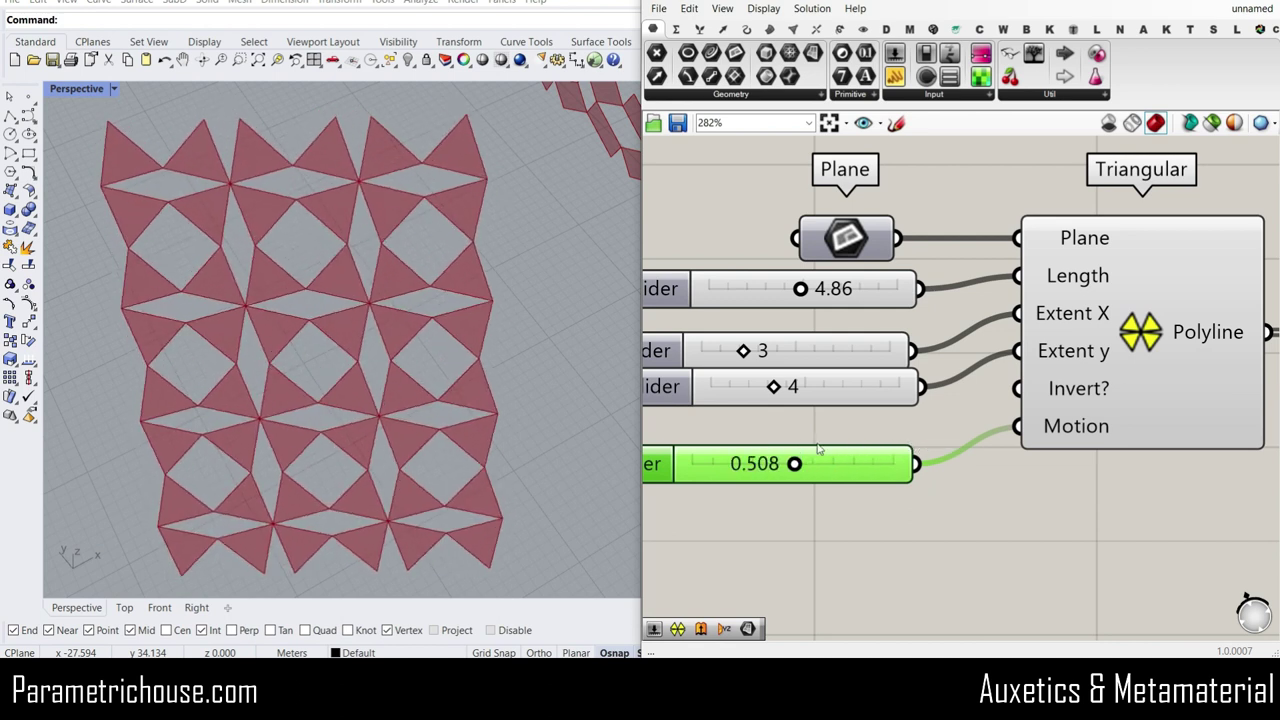
Restore Invert on the Triangular Invert? input and lower its Motion slider.
{"action": "right_click", "coordinate": [1070, 394]}
{"action": "left_click", "coordinate": [1090, 514]}
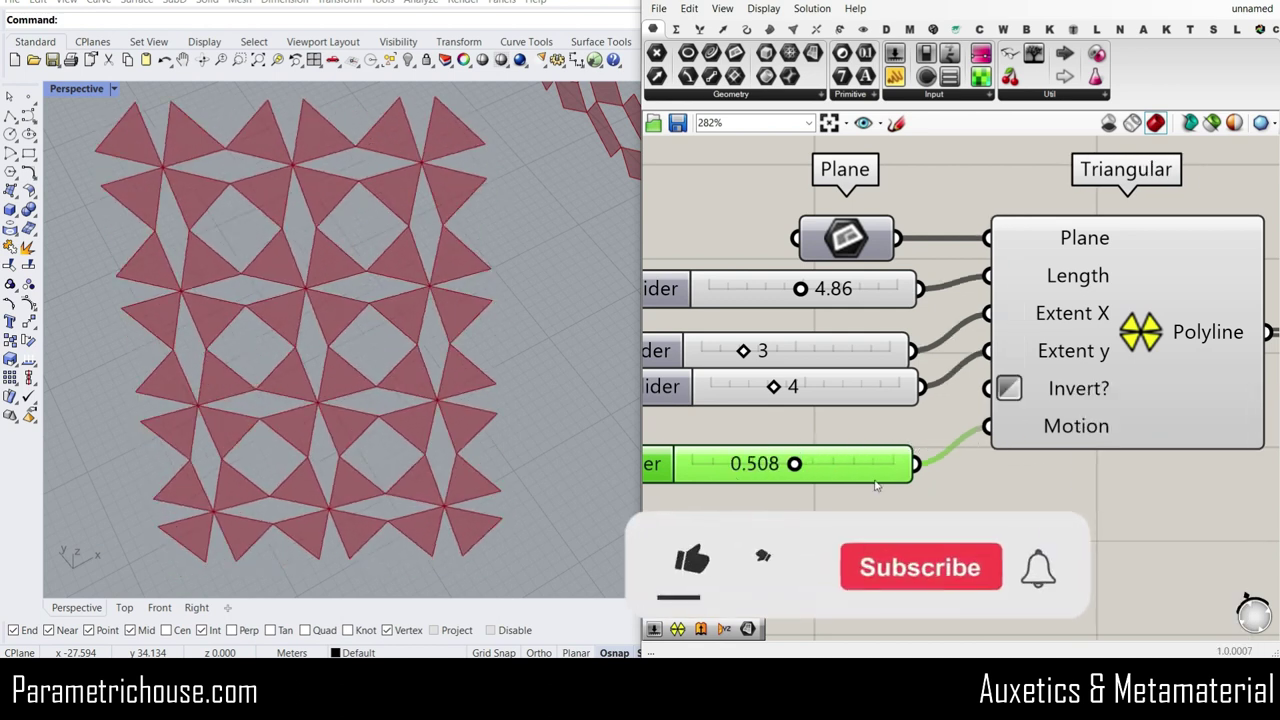
{"action": "left_click_drag", "start_coordinate": [794, 463], "coordinate": [752, 457]}
Group the Triangular component with its Plane parameter, sliders and Surface parameter.
{"action": "scroll", "coordinate": [930, 449], "scroll_direction": "down", "scroll_amount": 8}
{"action": "left_click_drag", "start_coordinate": [1100, 486], "coordinate": [831, 382]}
{"action": "right_click", "coordinate": [842, 419]}
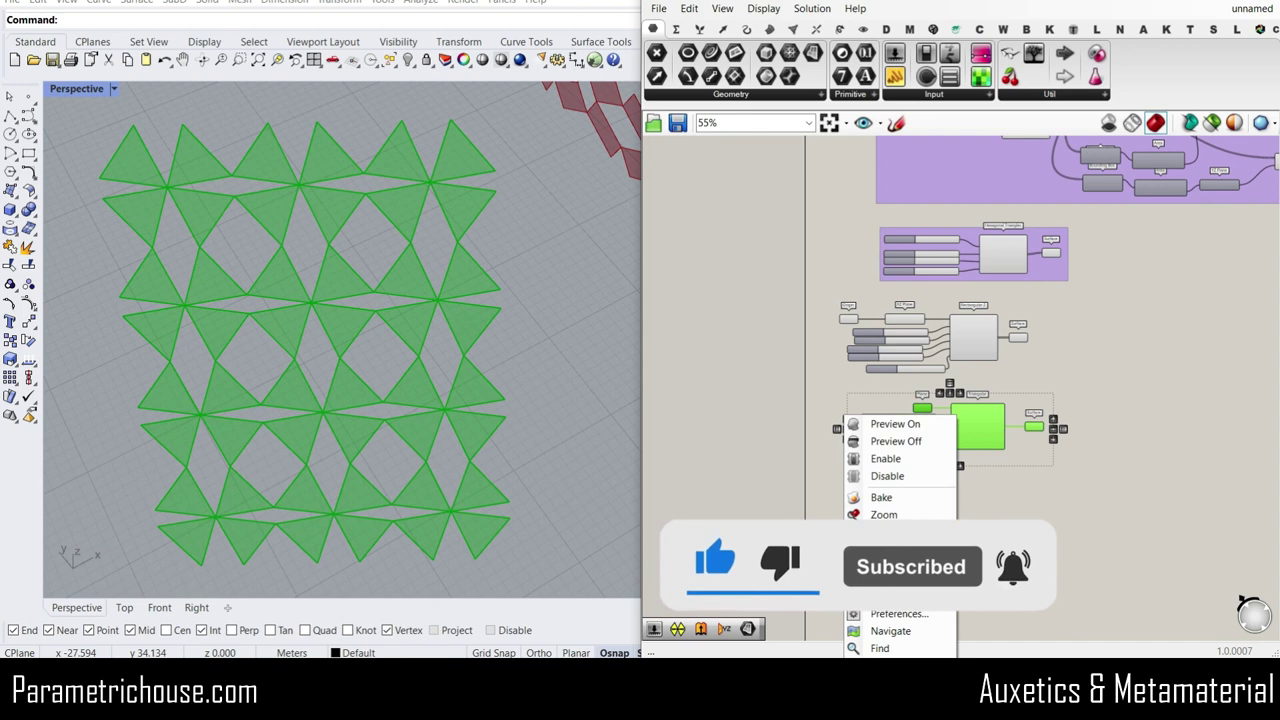
{"action": "left_click", "coordinate": [886, 536]}
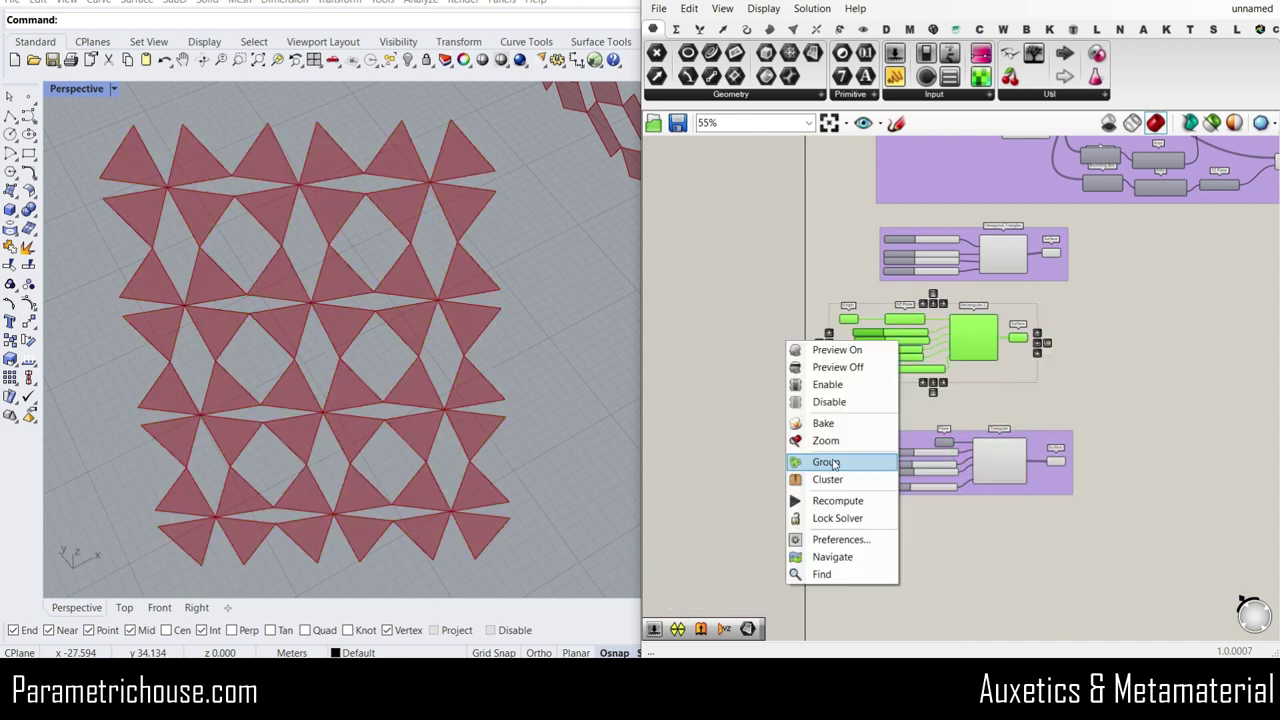
Group the Rectangular 2 components and shift the group into line with the neighbouring groups.
{"action": "left_click", "coordinate": [834, 461]}
{"action": "left_click_drag", "start_coordinate": [1026, 369], "coordinate": [1084, 372]}
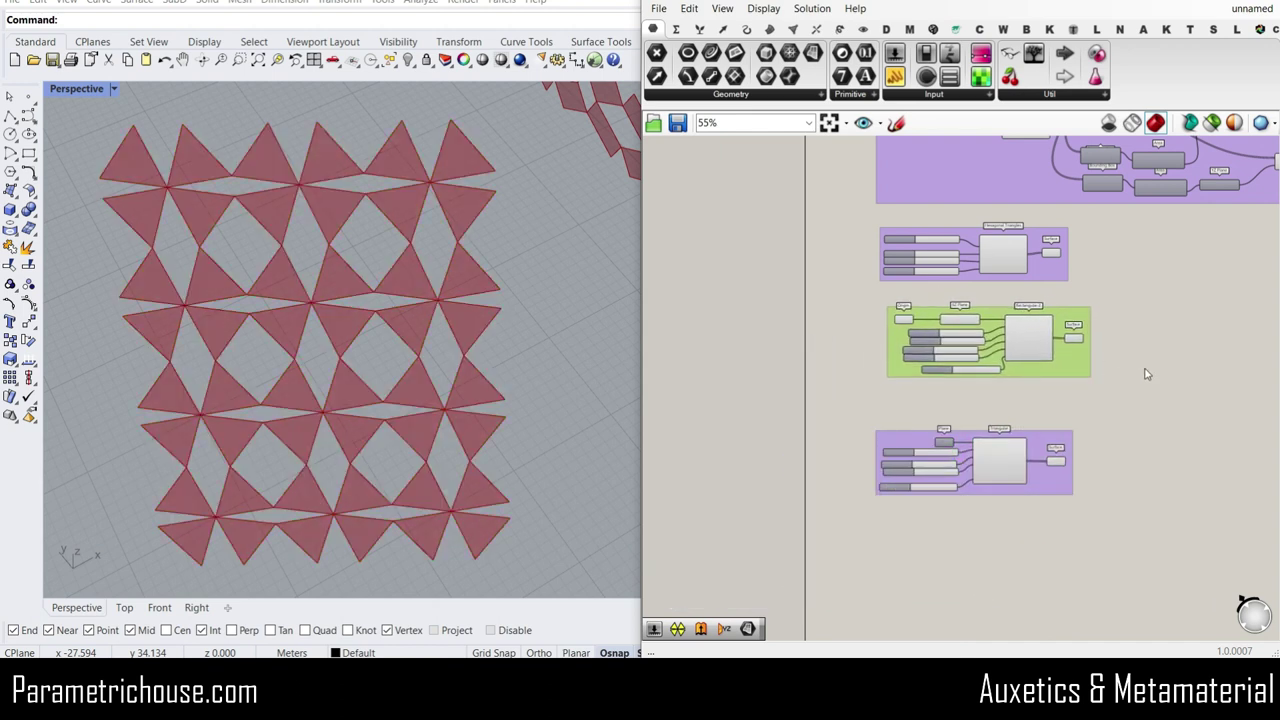
{"action": "left_click", "coordinate": [1147, 374]}
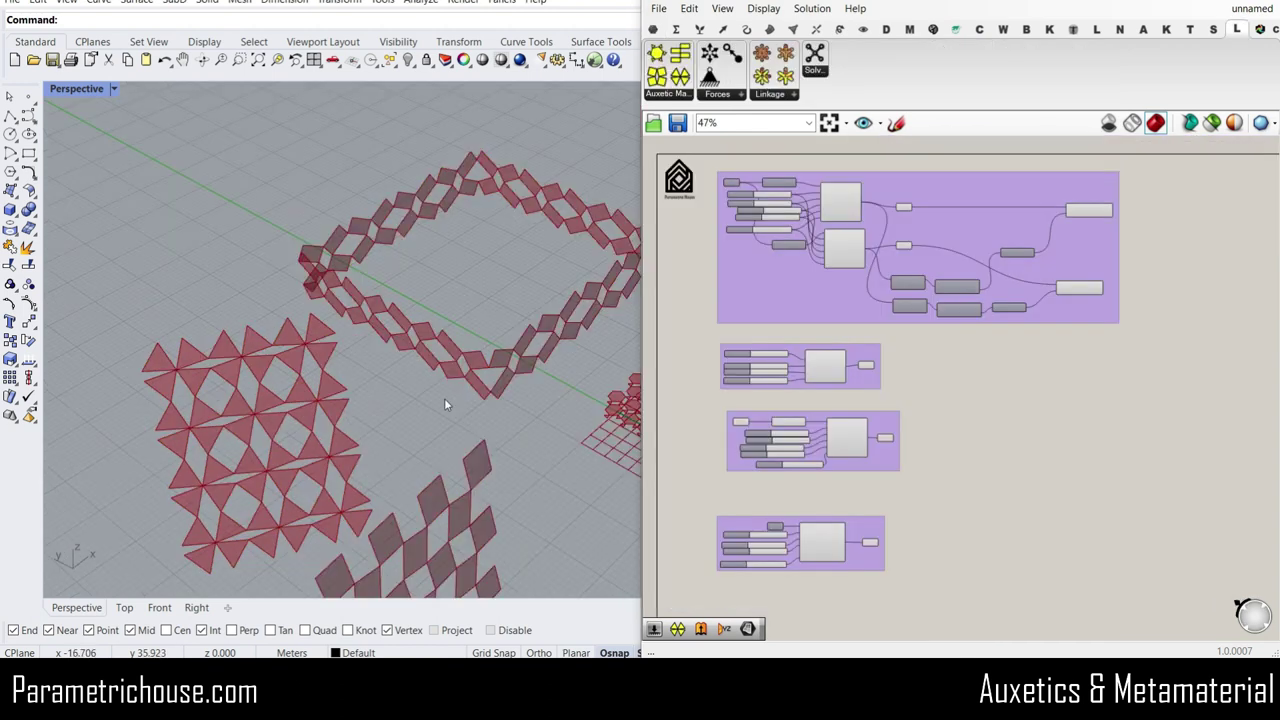